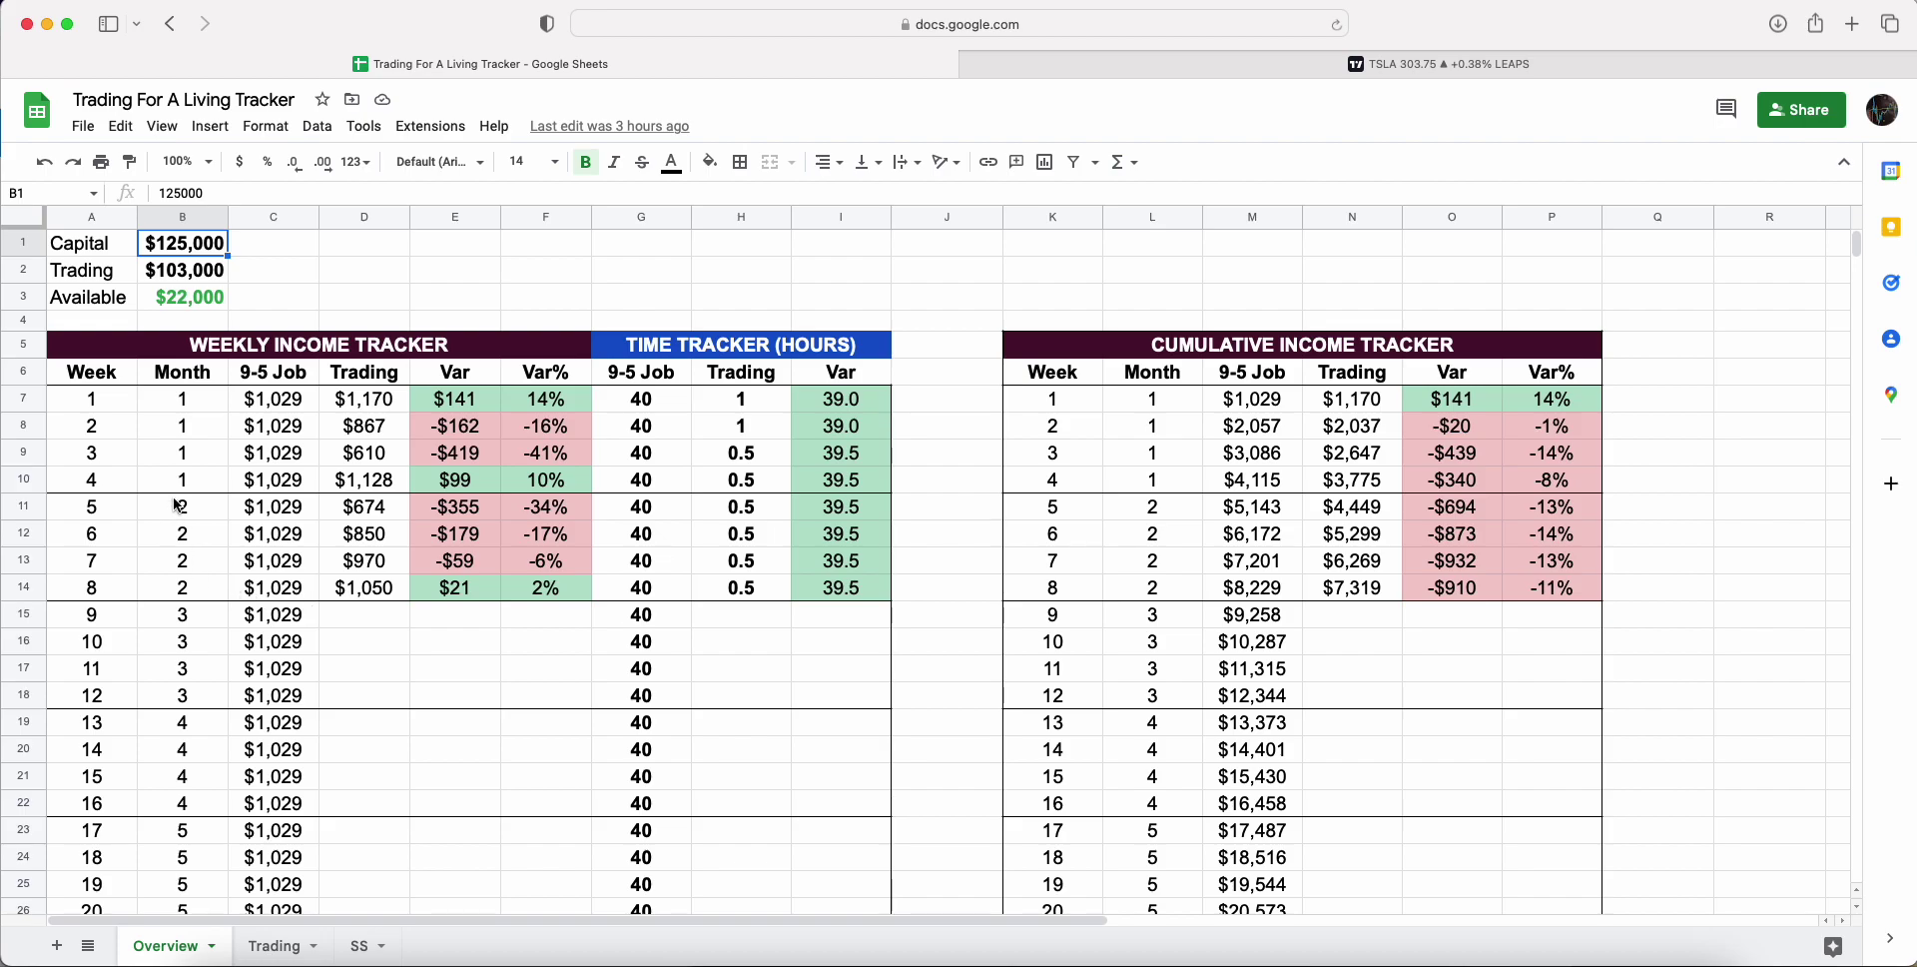
Step: Review the month 2 entries and the week 8 rows in the weekly and cumulative income trackers on the Overview sheet
{"action": "left_click_drag", "start_coordinate": [180, 506], "coordinate": [181, 612]}
{"action": "left_click", "coordinate": [179, 594]}
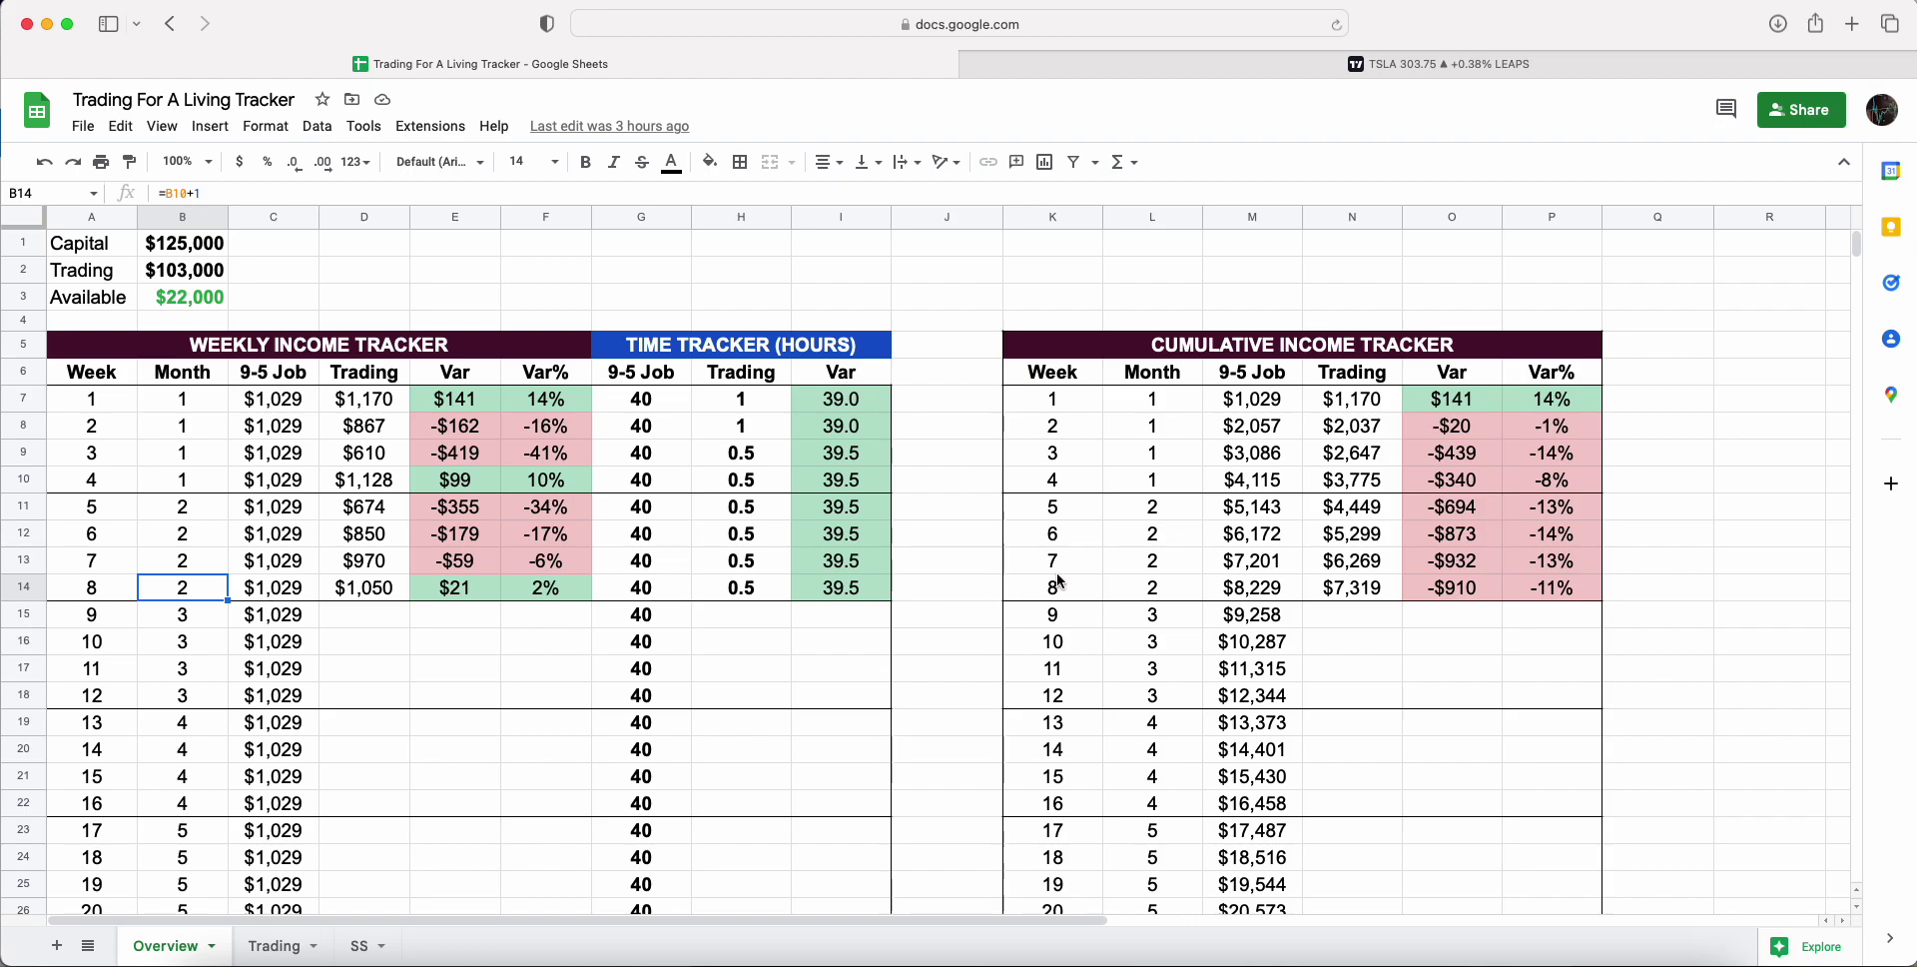
{"action": "left_click_drag", "start_coordinate": [1056, 585], "coordinate": [1493, 590]}
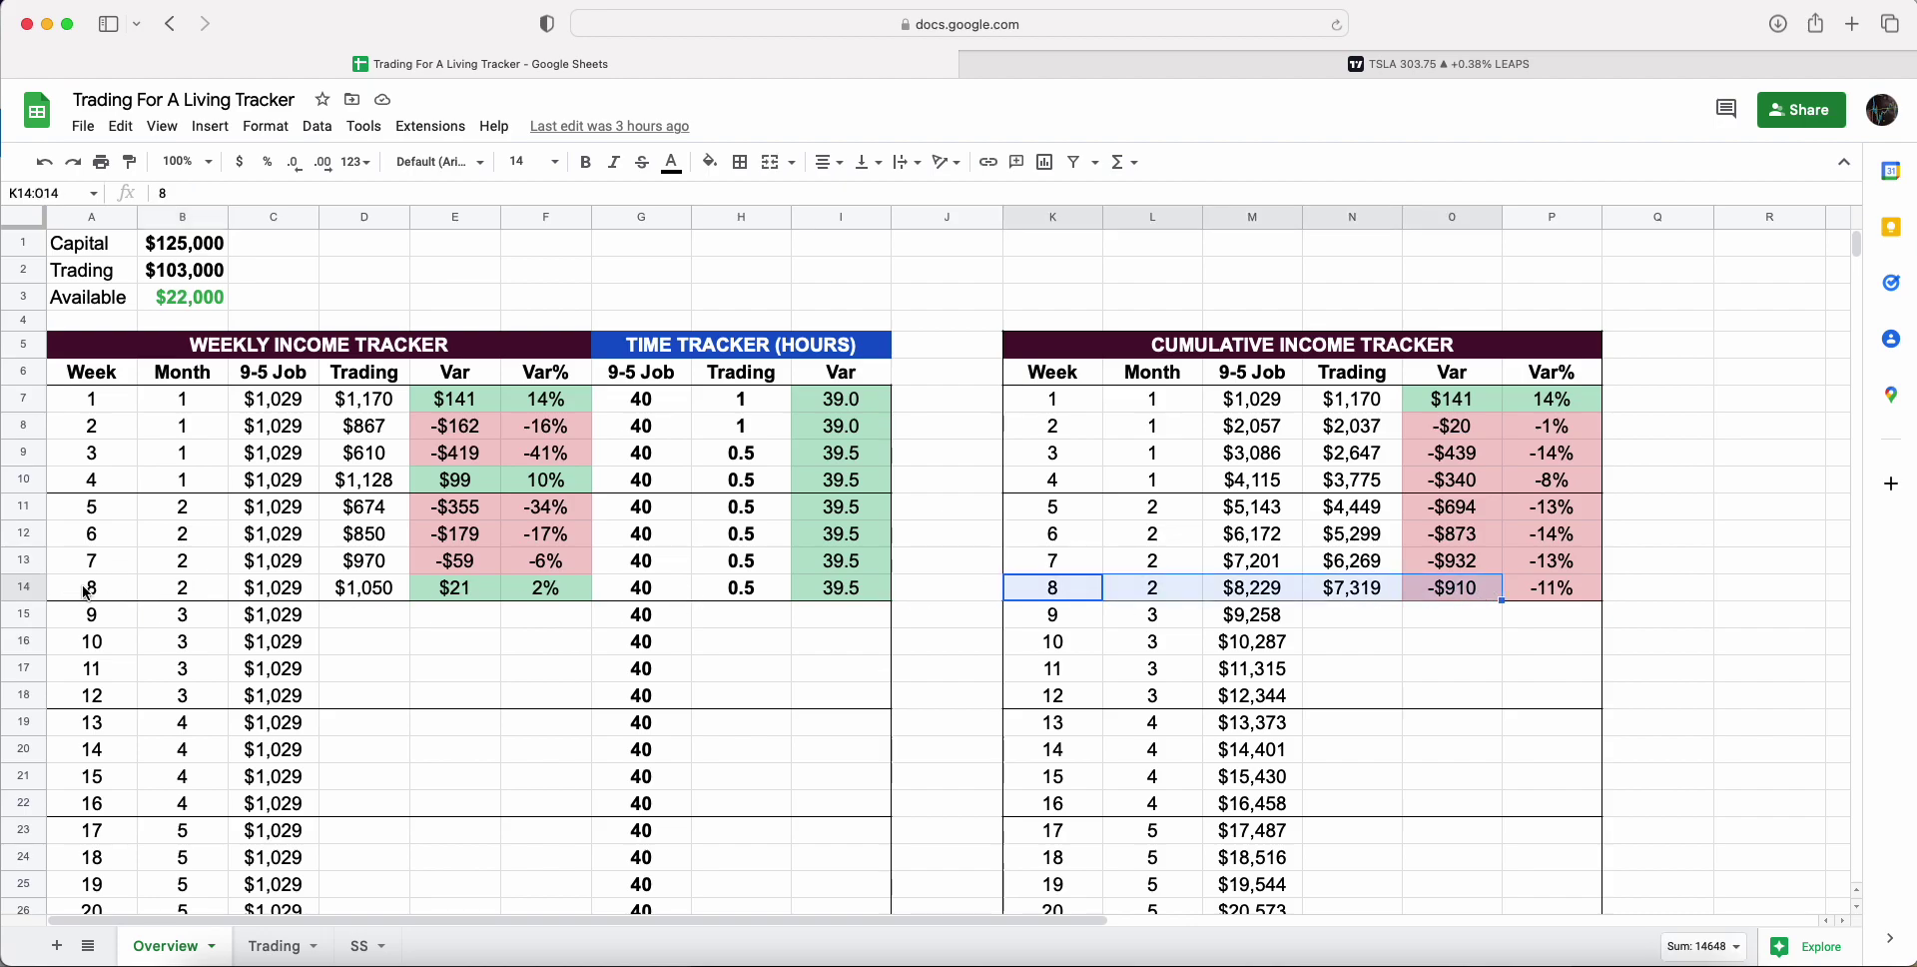
{"action": "left_click_drag", "start_coordinate": [88, 595], "coordinate": [825, 599]}
{"action": "left_click", "coordinate": [950, 644]}
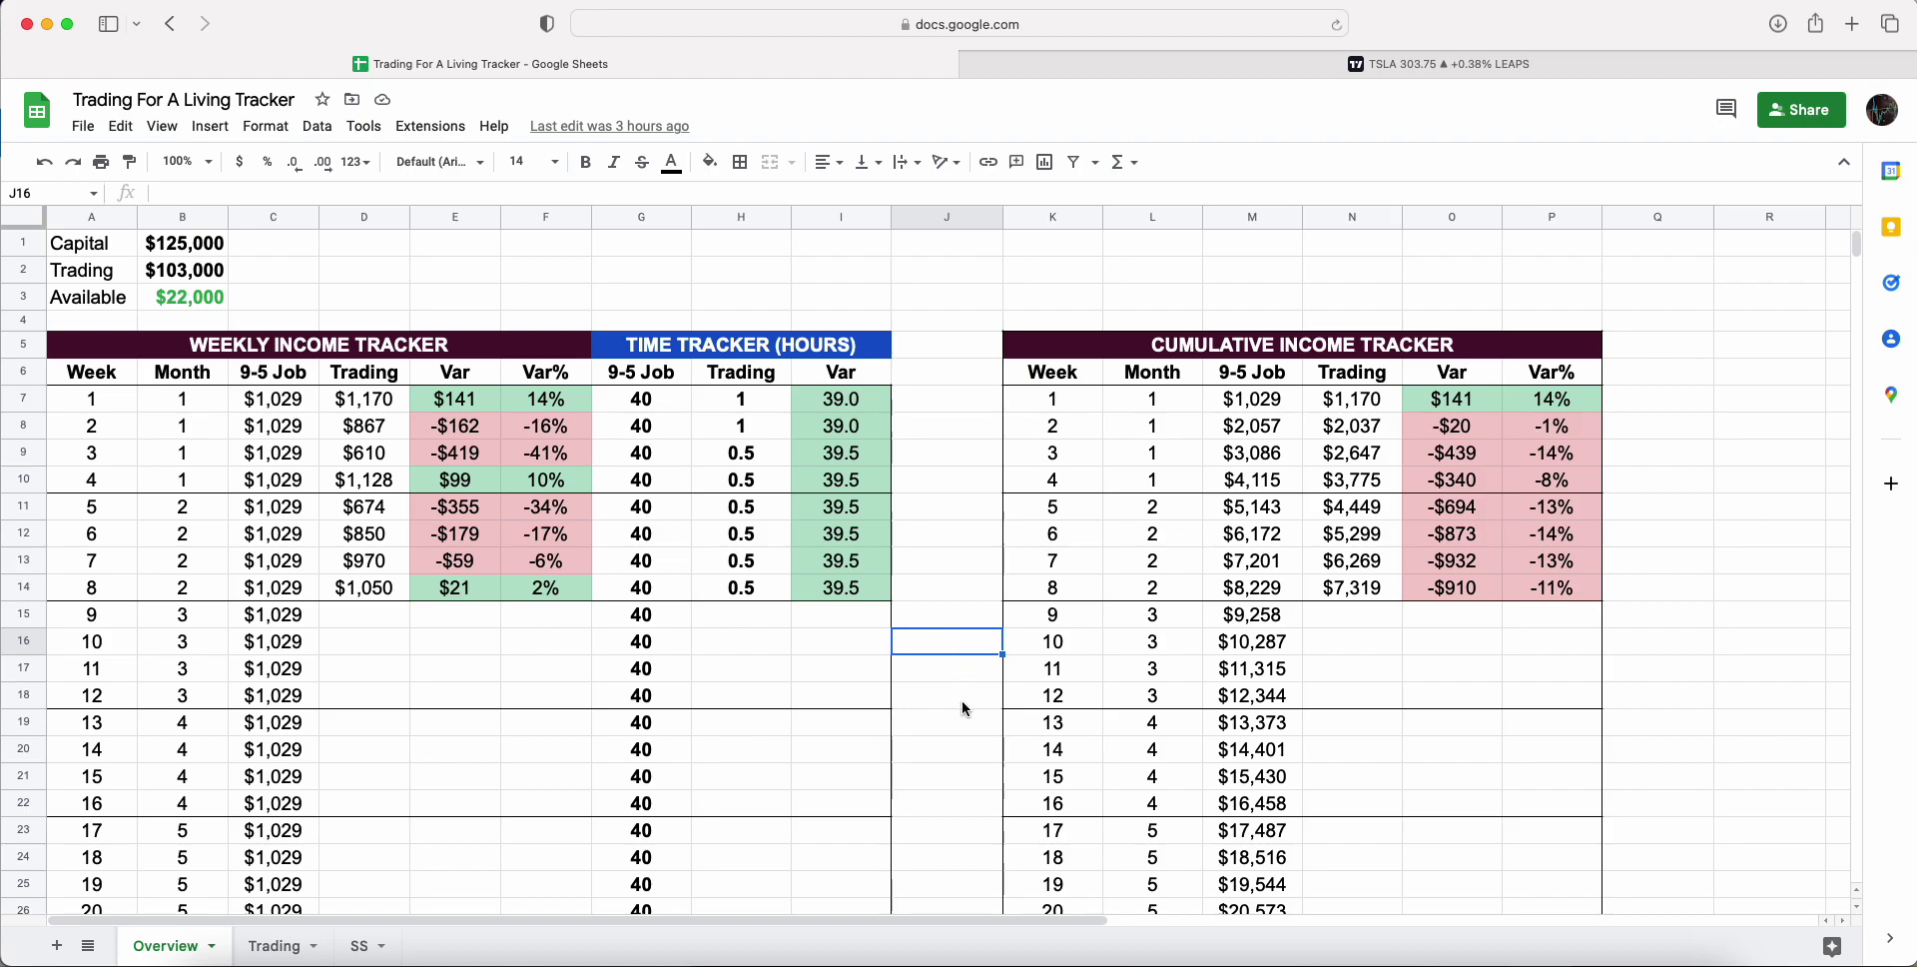
Step: Examine the Cumulative Income Tracker columns and inspect week 8's cumulative 9-5 Job, Trading and Var% cells
{"action": "left_click", "coordinate": [1076, 212]}
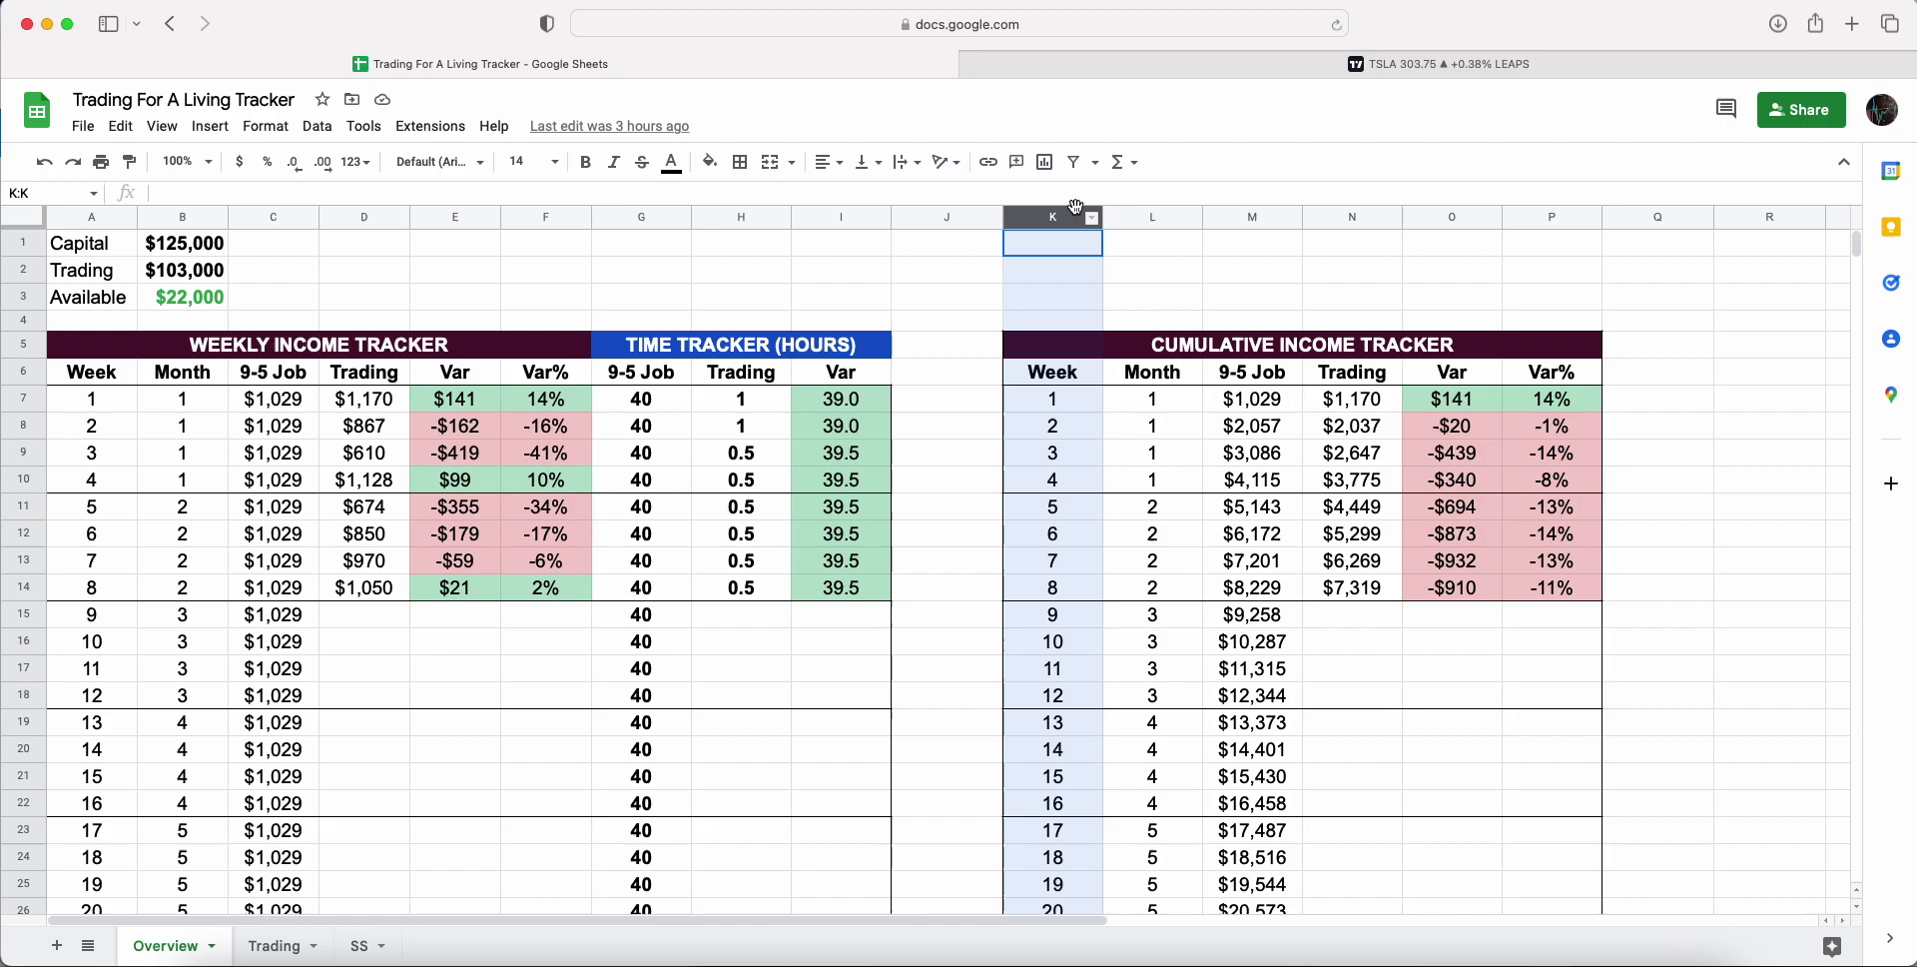
{"action": "left_click_drag", "start_coordinate": [1077, 208], "coordinate": [1543, 232]}
{"action": "left_click", "coordinate": [1721, 393]}
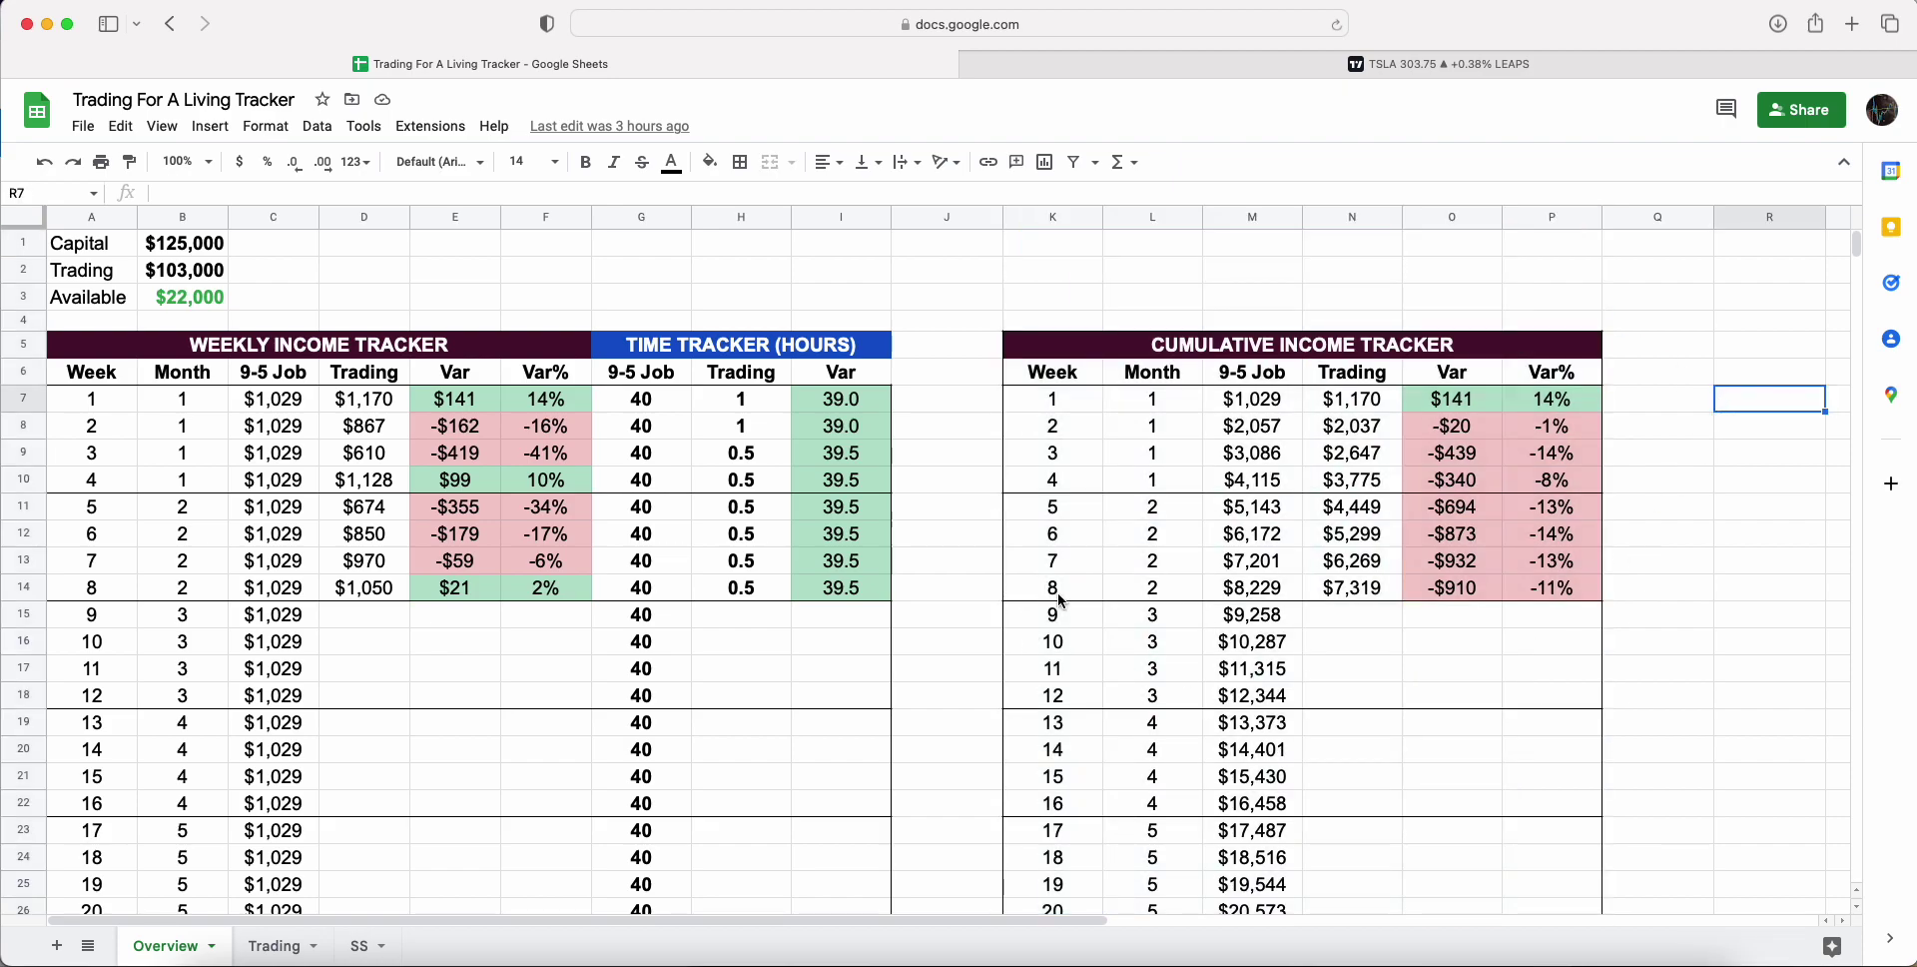
{"action": "left_click", "coordinate": [1242, 598]}
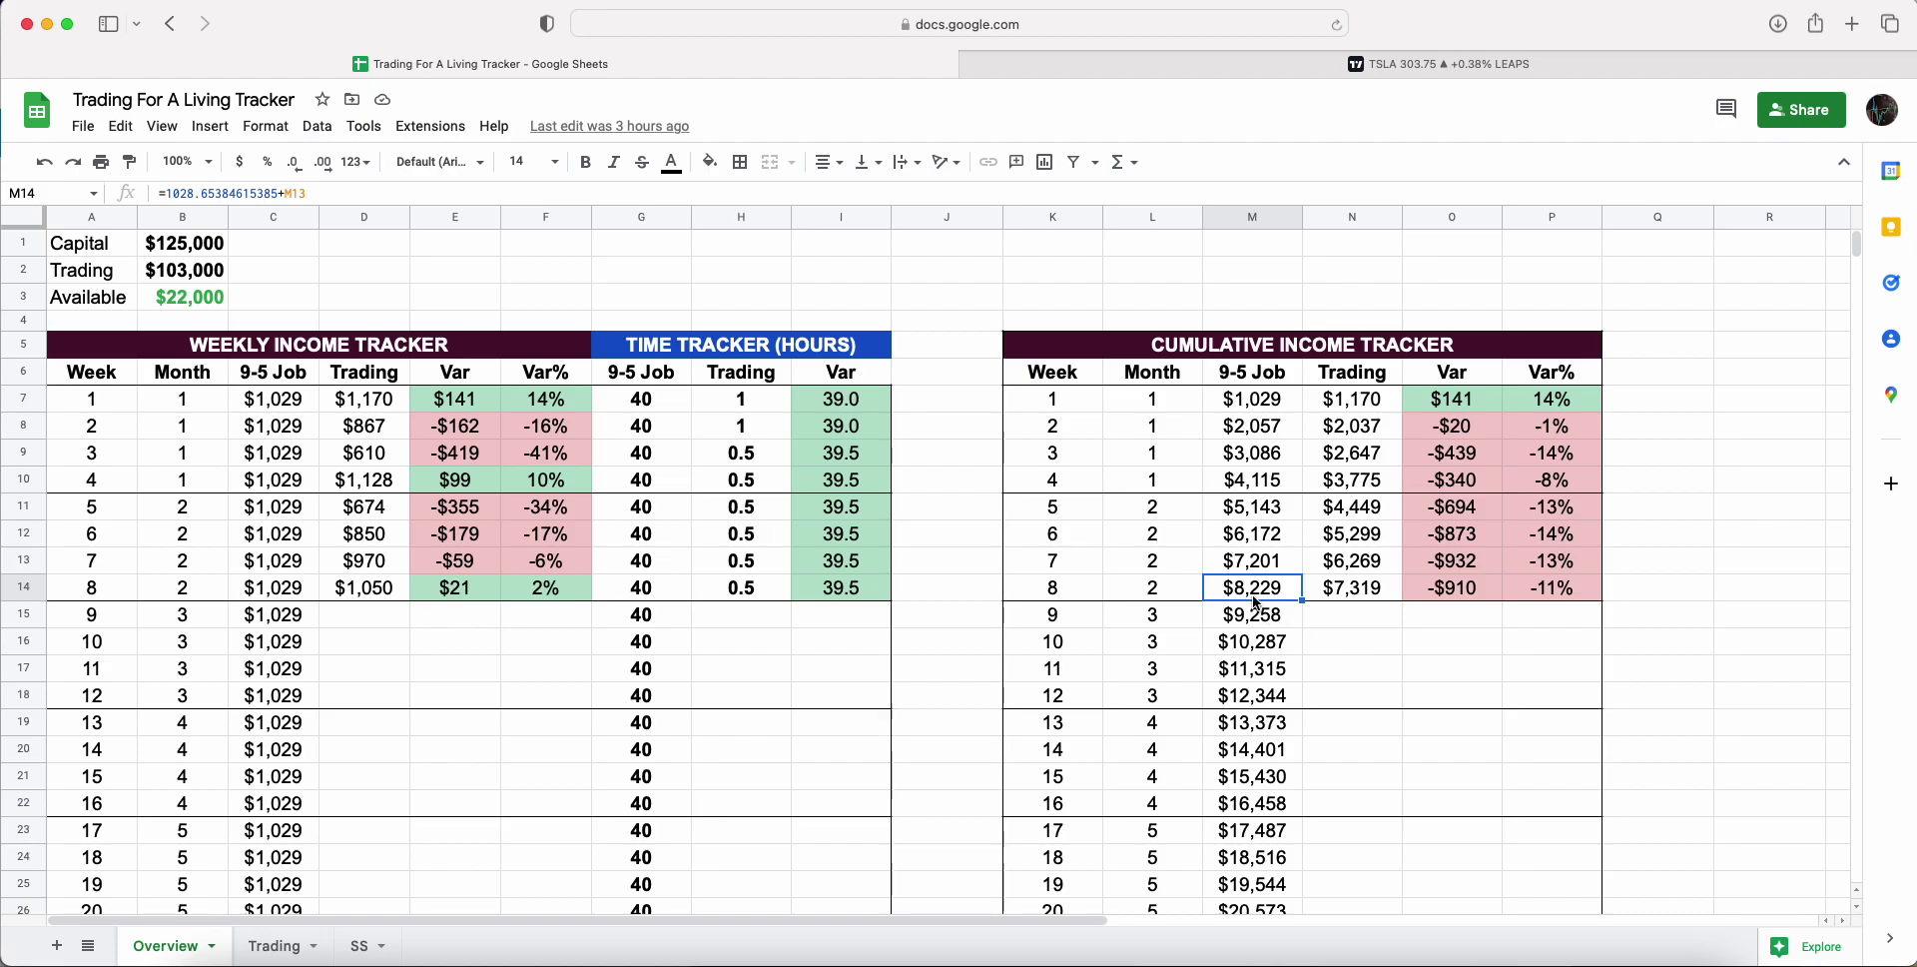
{"action": "left_click", "coordinate": [1352, 595]}
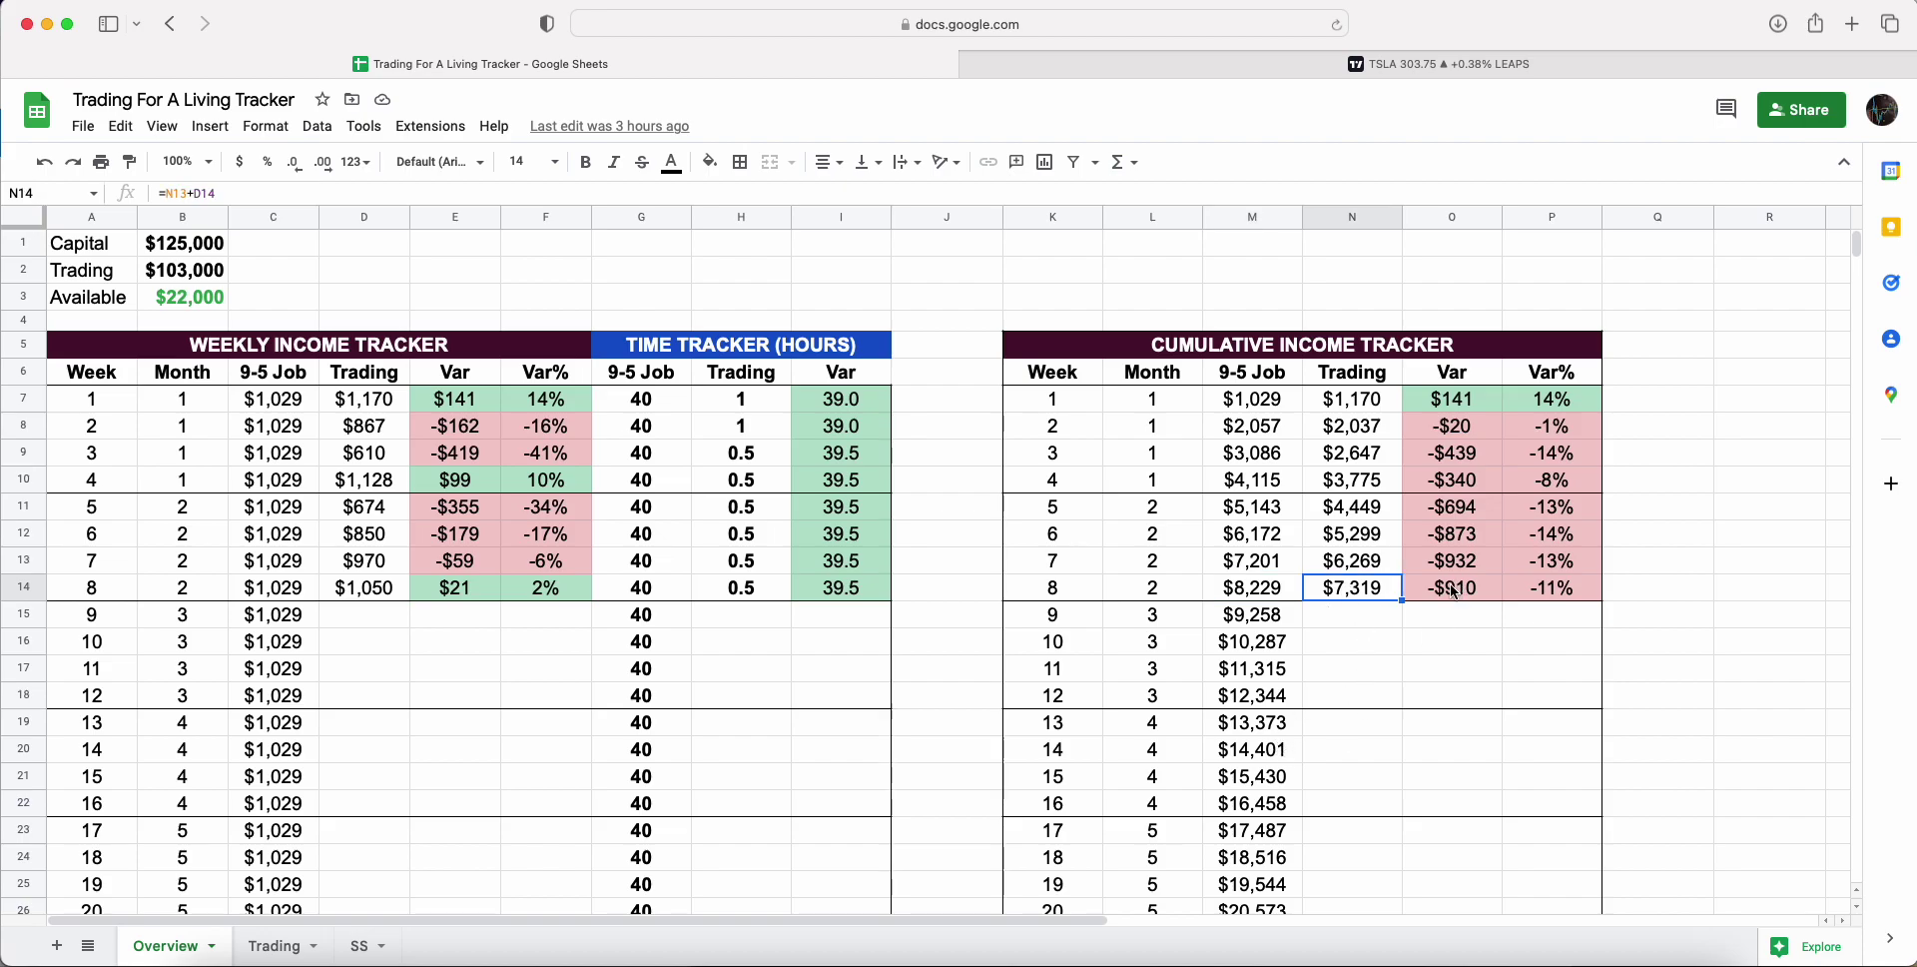
{"action": "left_click", "coordinate": [1537, 591]}
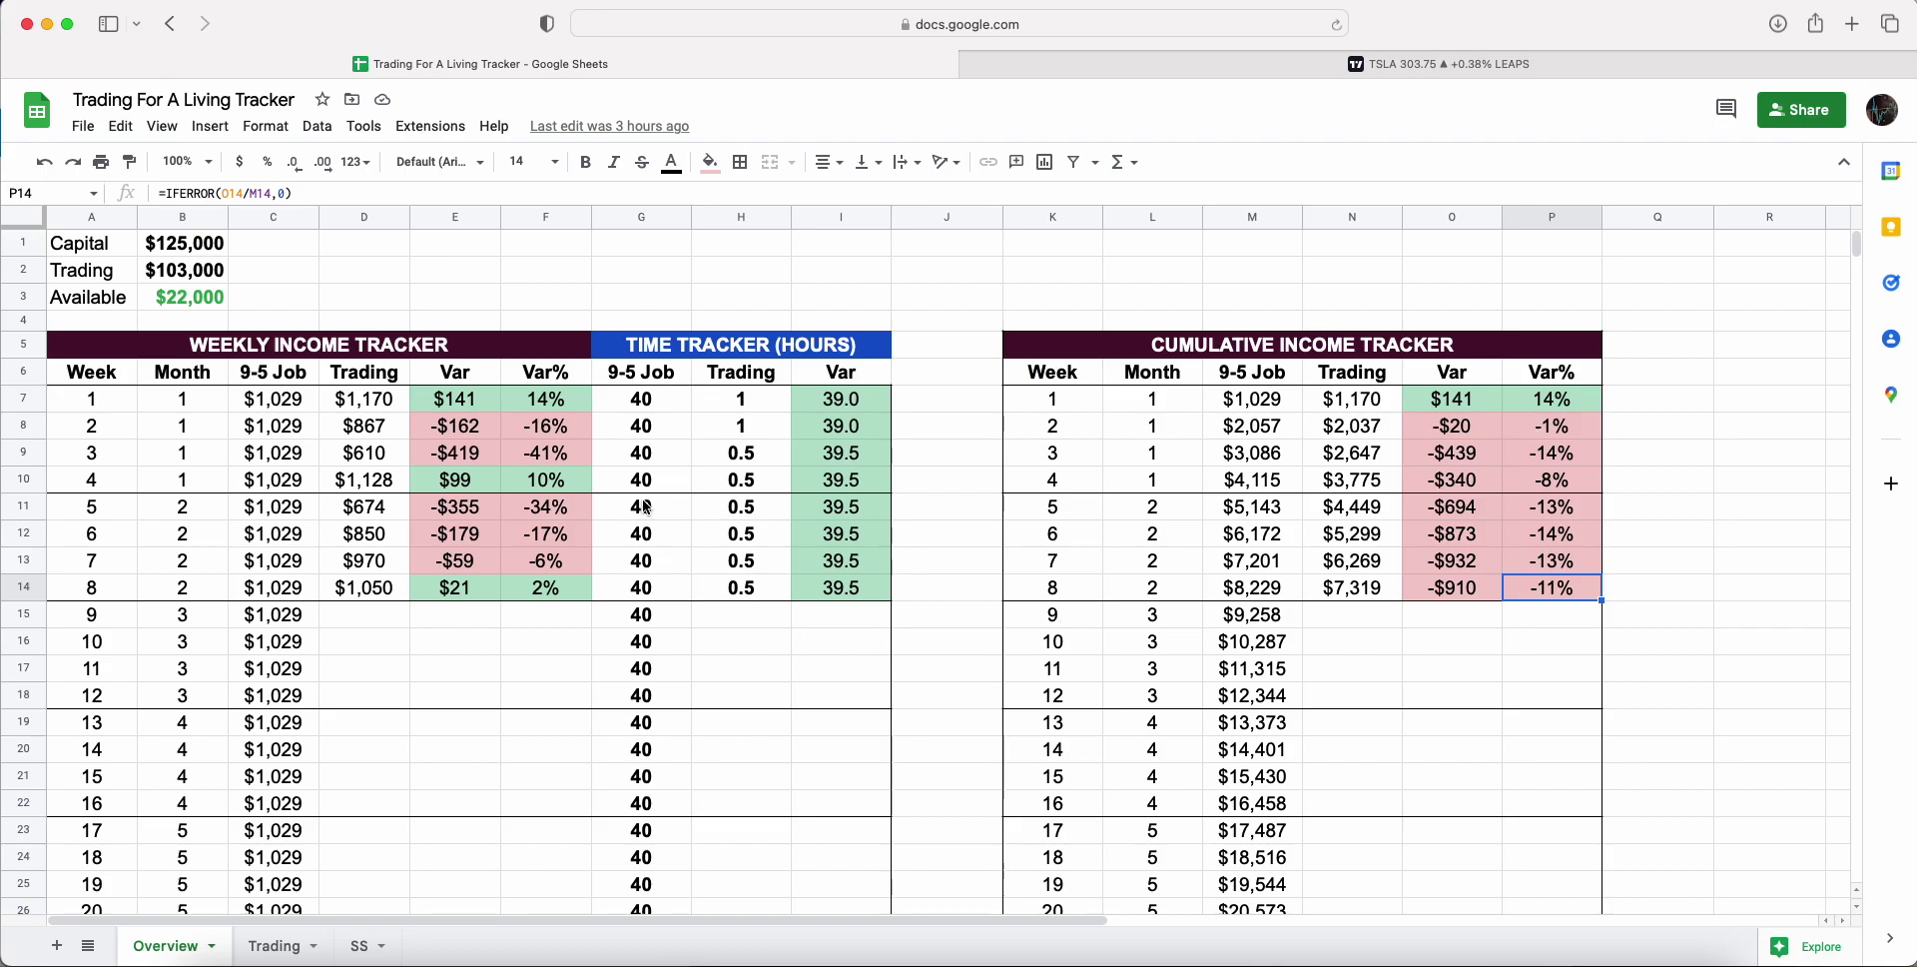
Step: Compare the 9-5 Job and Trading hours for weeks 5 to 8 with the cumulative week 8 row, including Trading hours from week 3
{"action": "left_click_drag", "start_coordinate": [647, 507], "coordinate": [644, 589]}
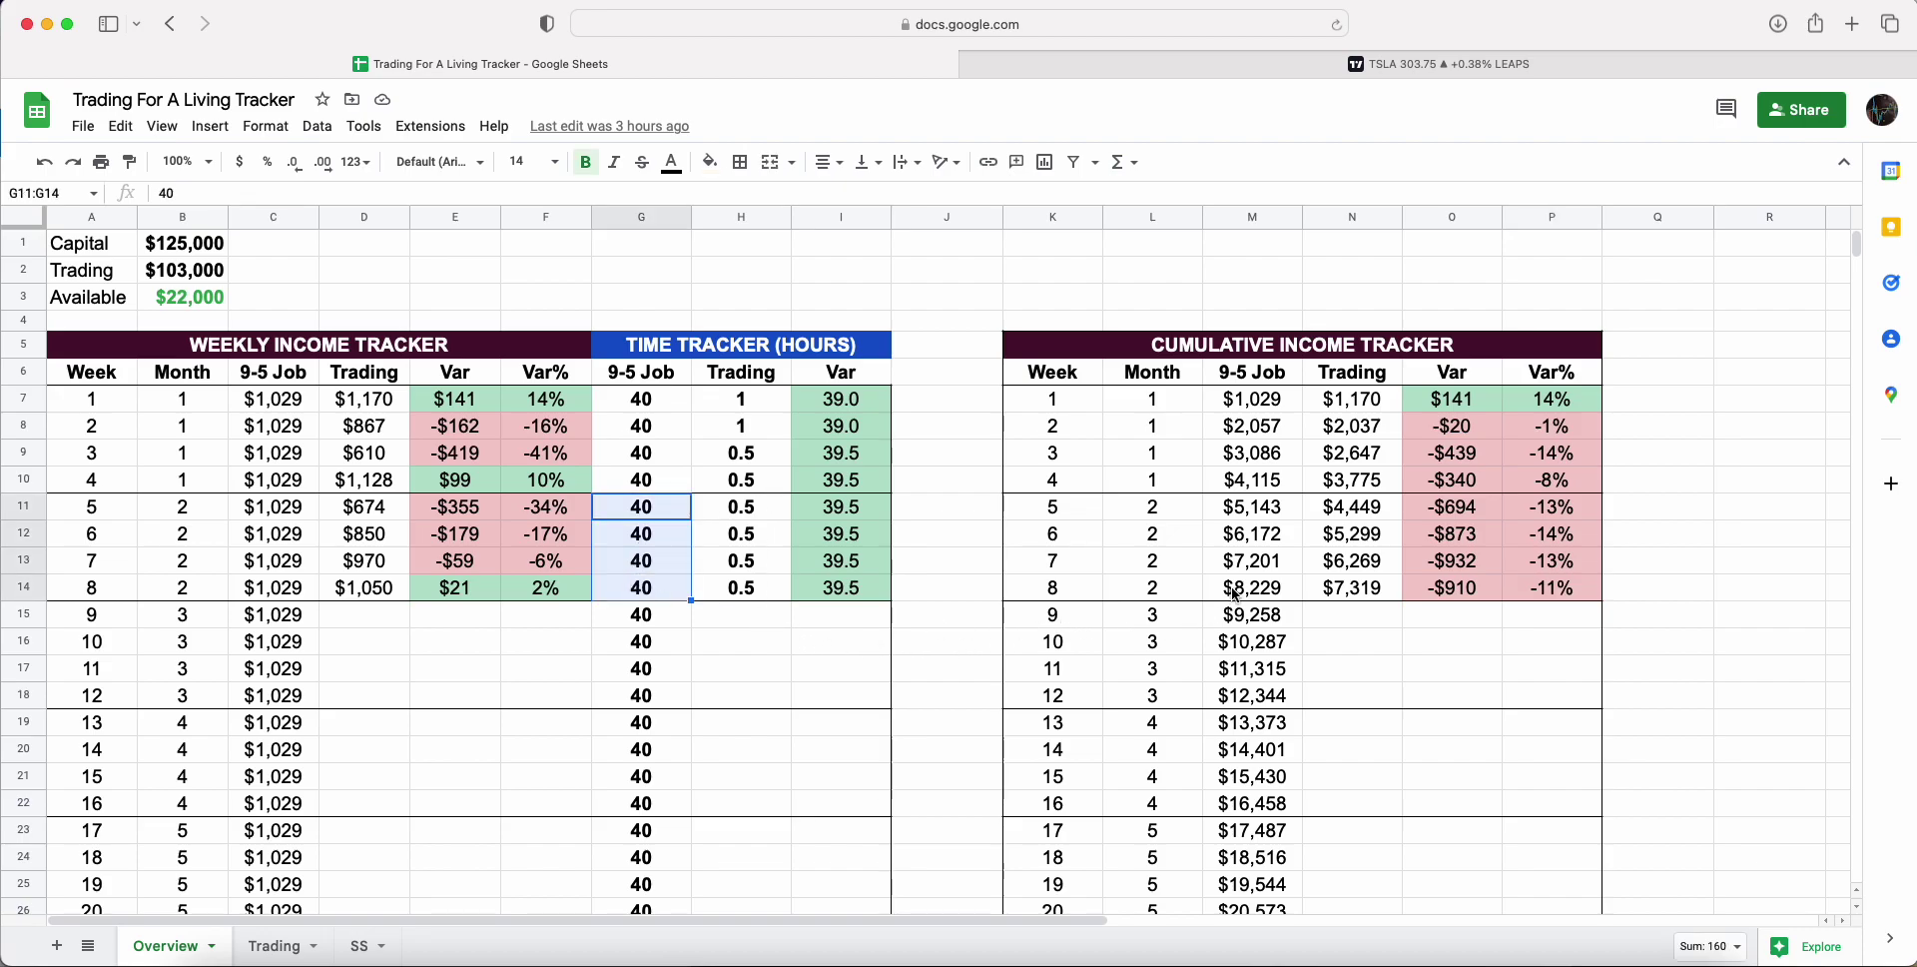
{"action": "key", "text": "Right"}
{"action": "left_click_drag", "start_coordinate": [777, 533], "coordinate": [799, 597]}
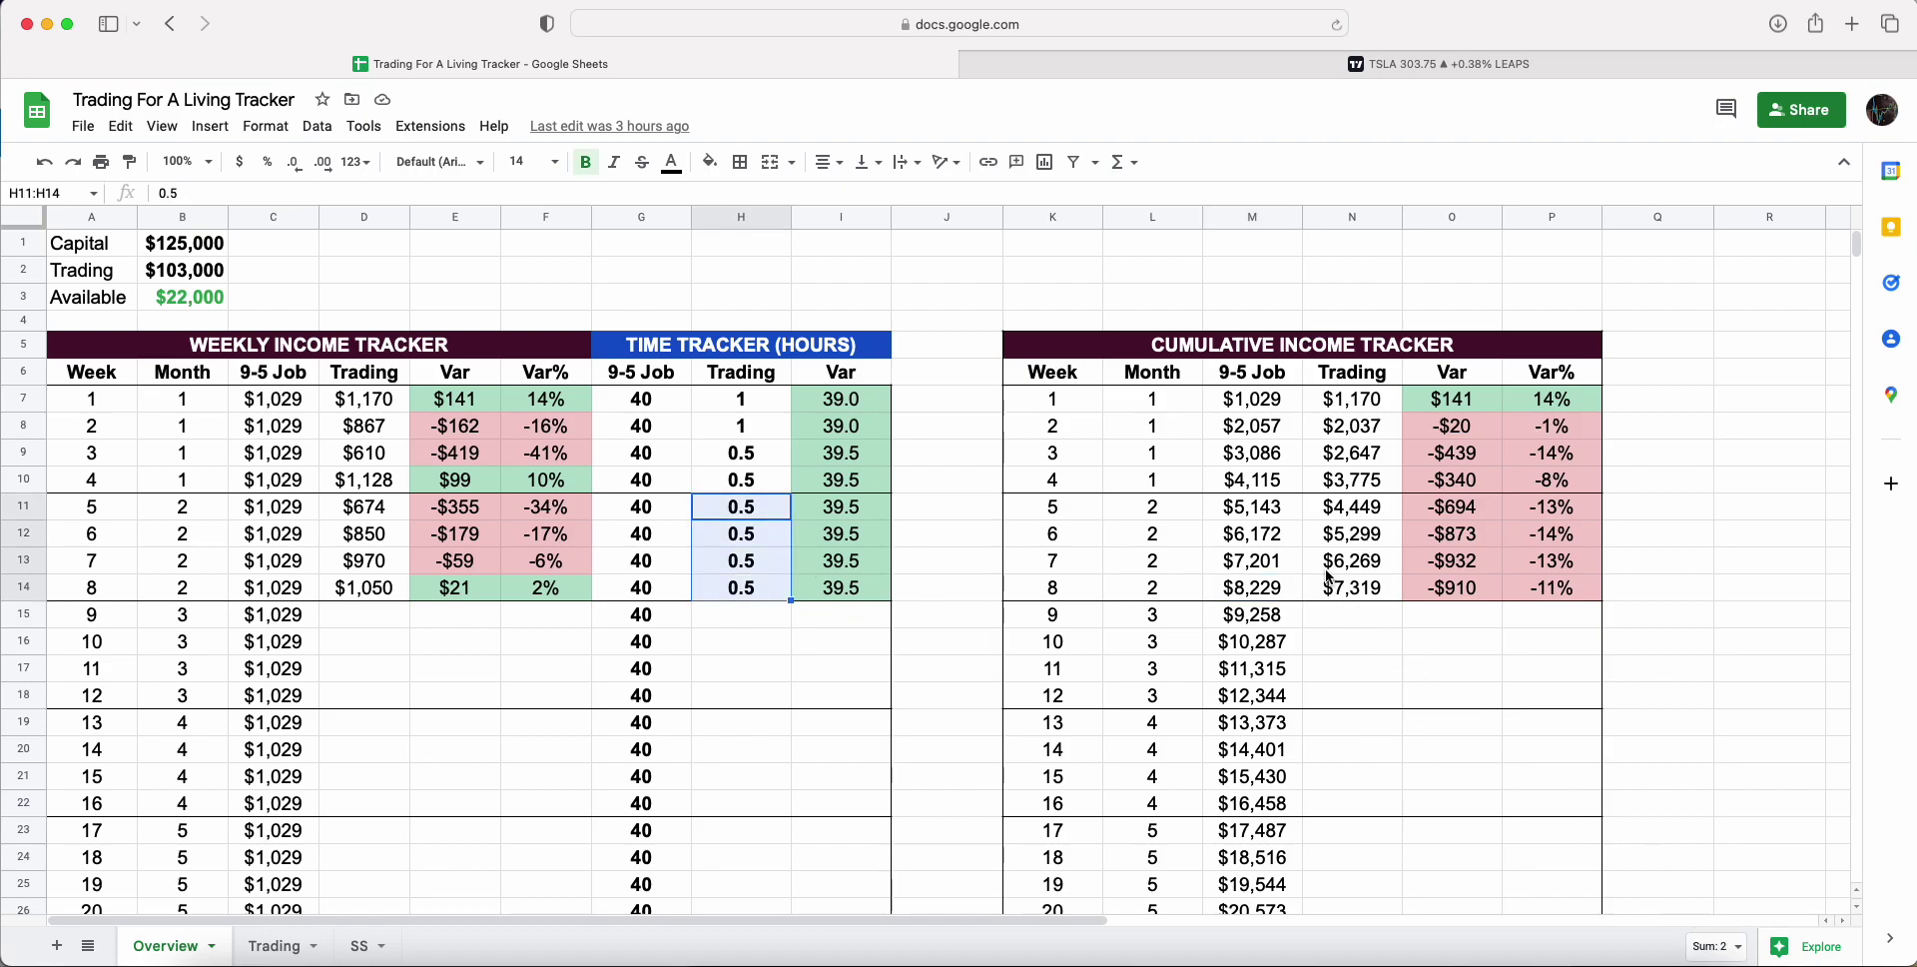
{"action": "left_click_drag", "start_coordinate": [1330, 578], "coordinate": [1339, 599]}
{"action": "left_click", "coordinate": [1338, 609]}
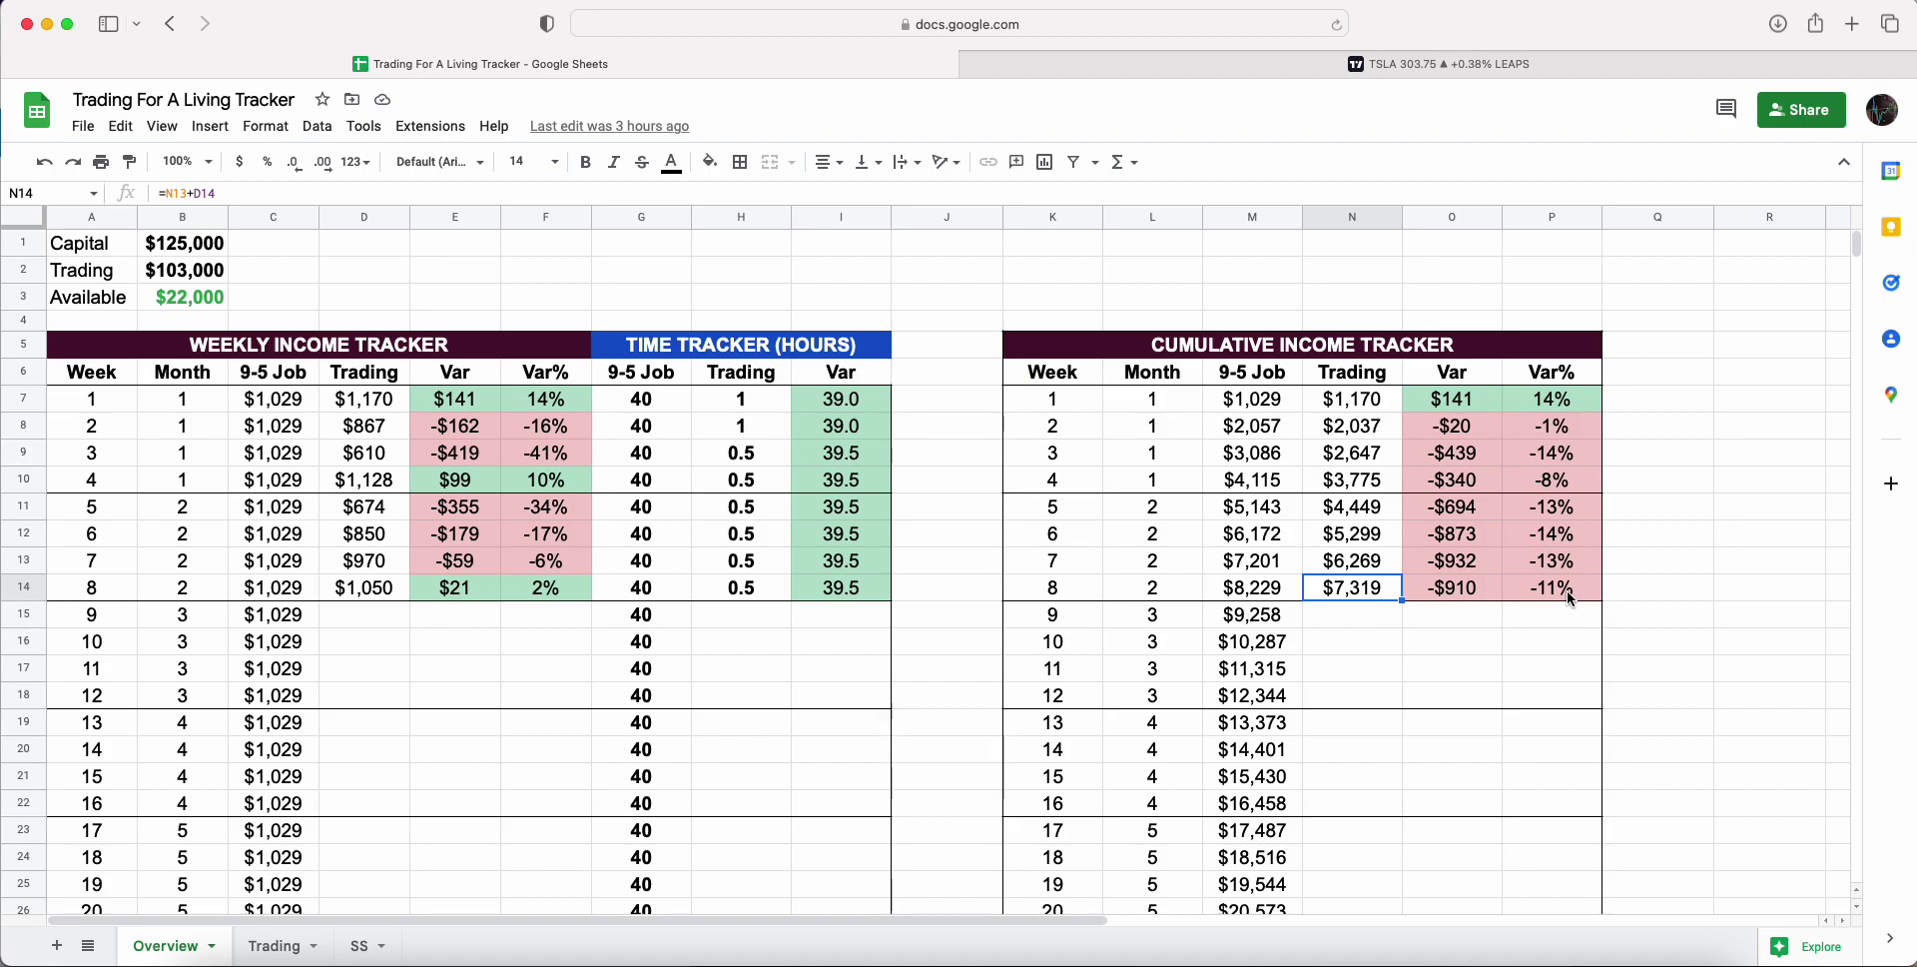
{"action": "left_click_drag", "start_coordinate": [1567, 590], "coordinate": [1059, 592]}
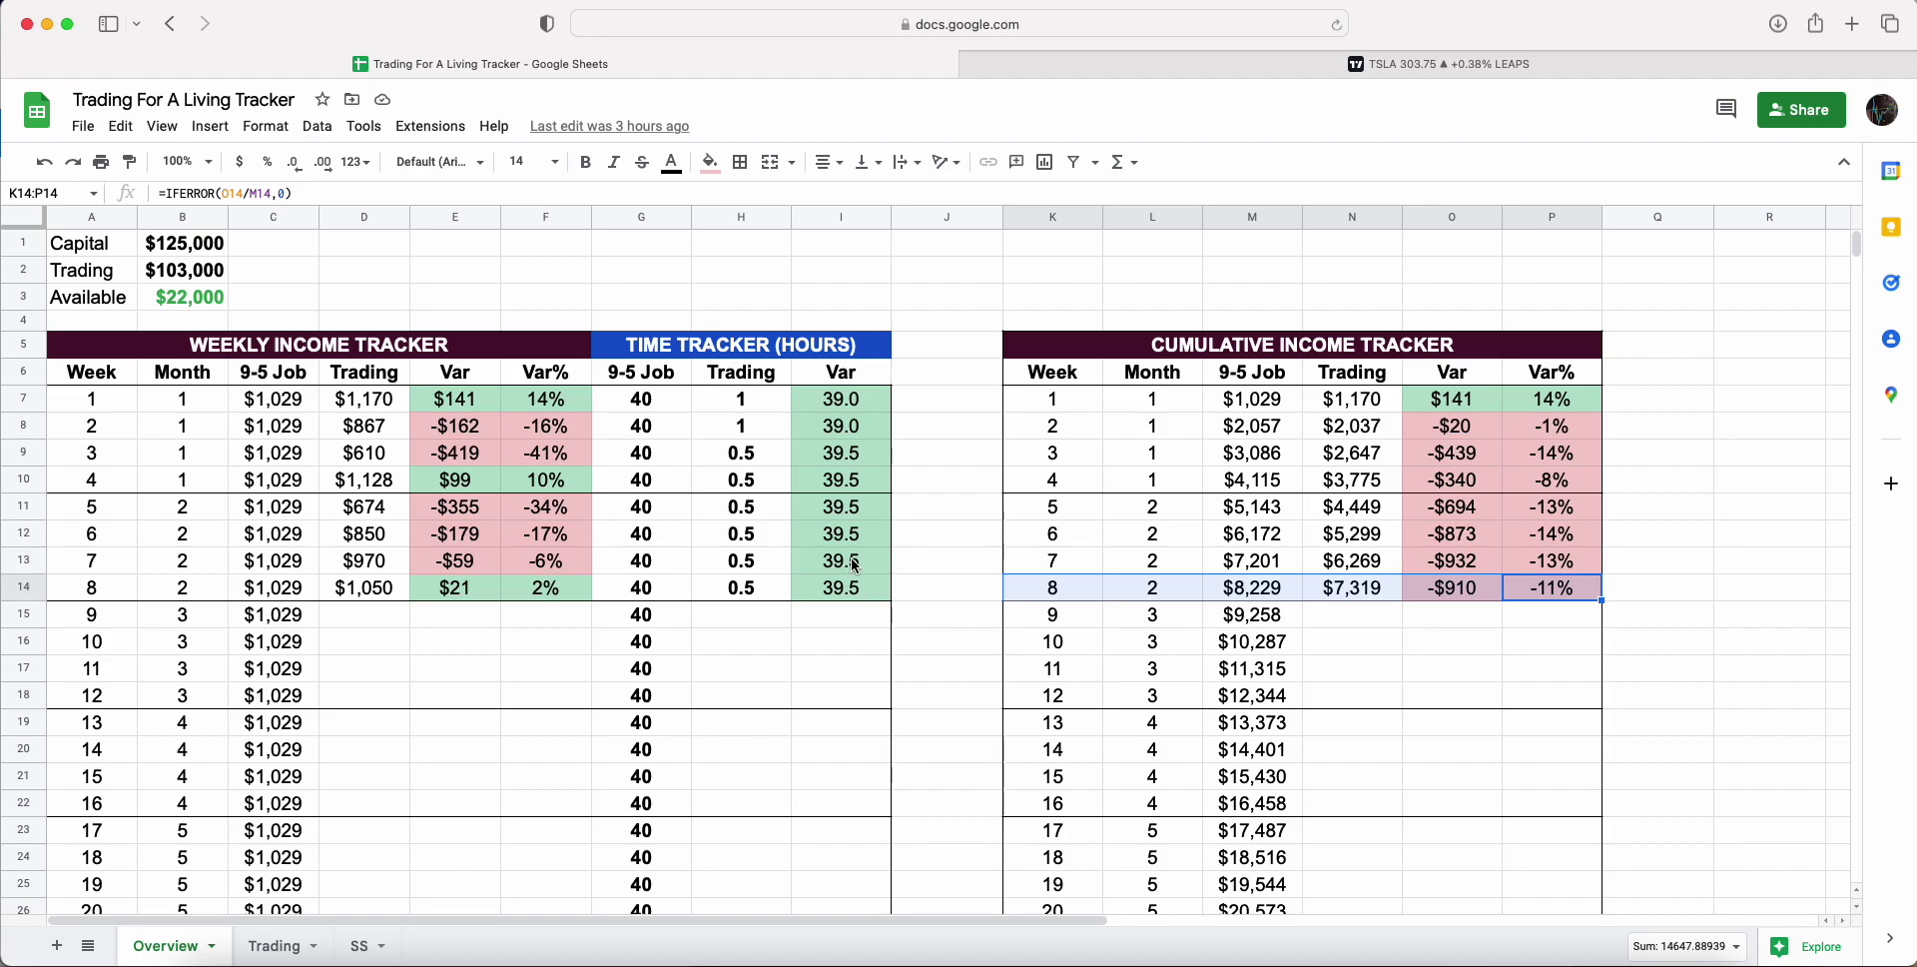
{"action": "left_click_drag", "start_coordinate": [741, 453], "coordinate": [739, 599]}
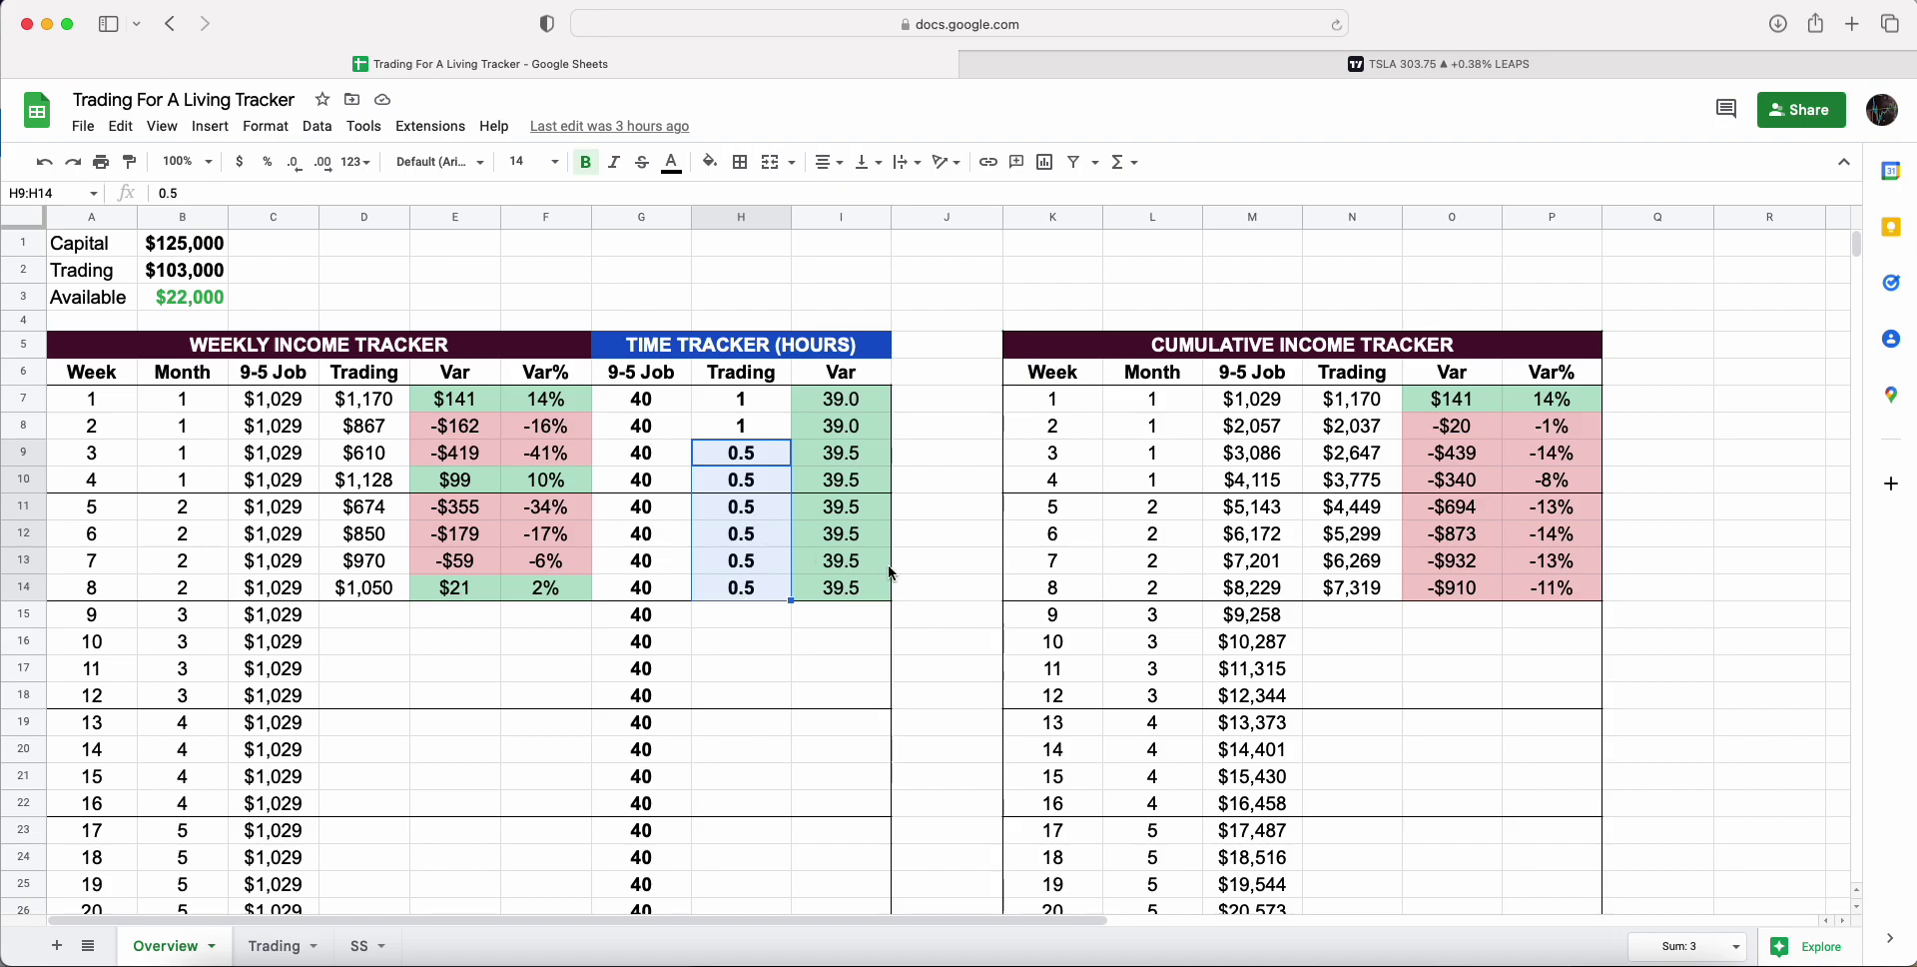
{"action": "left_click", "coordinate": [960, 544]}
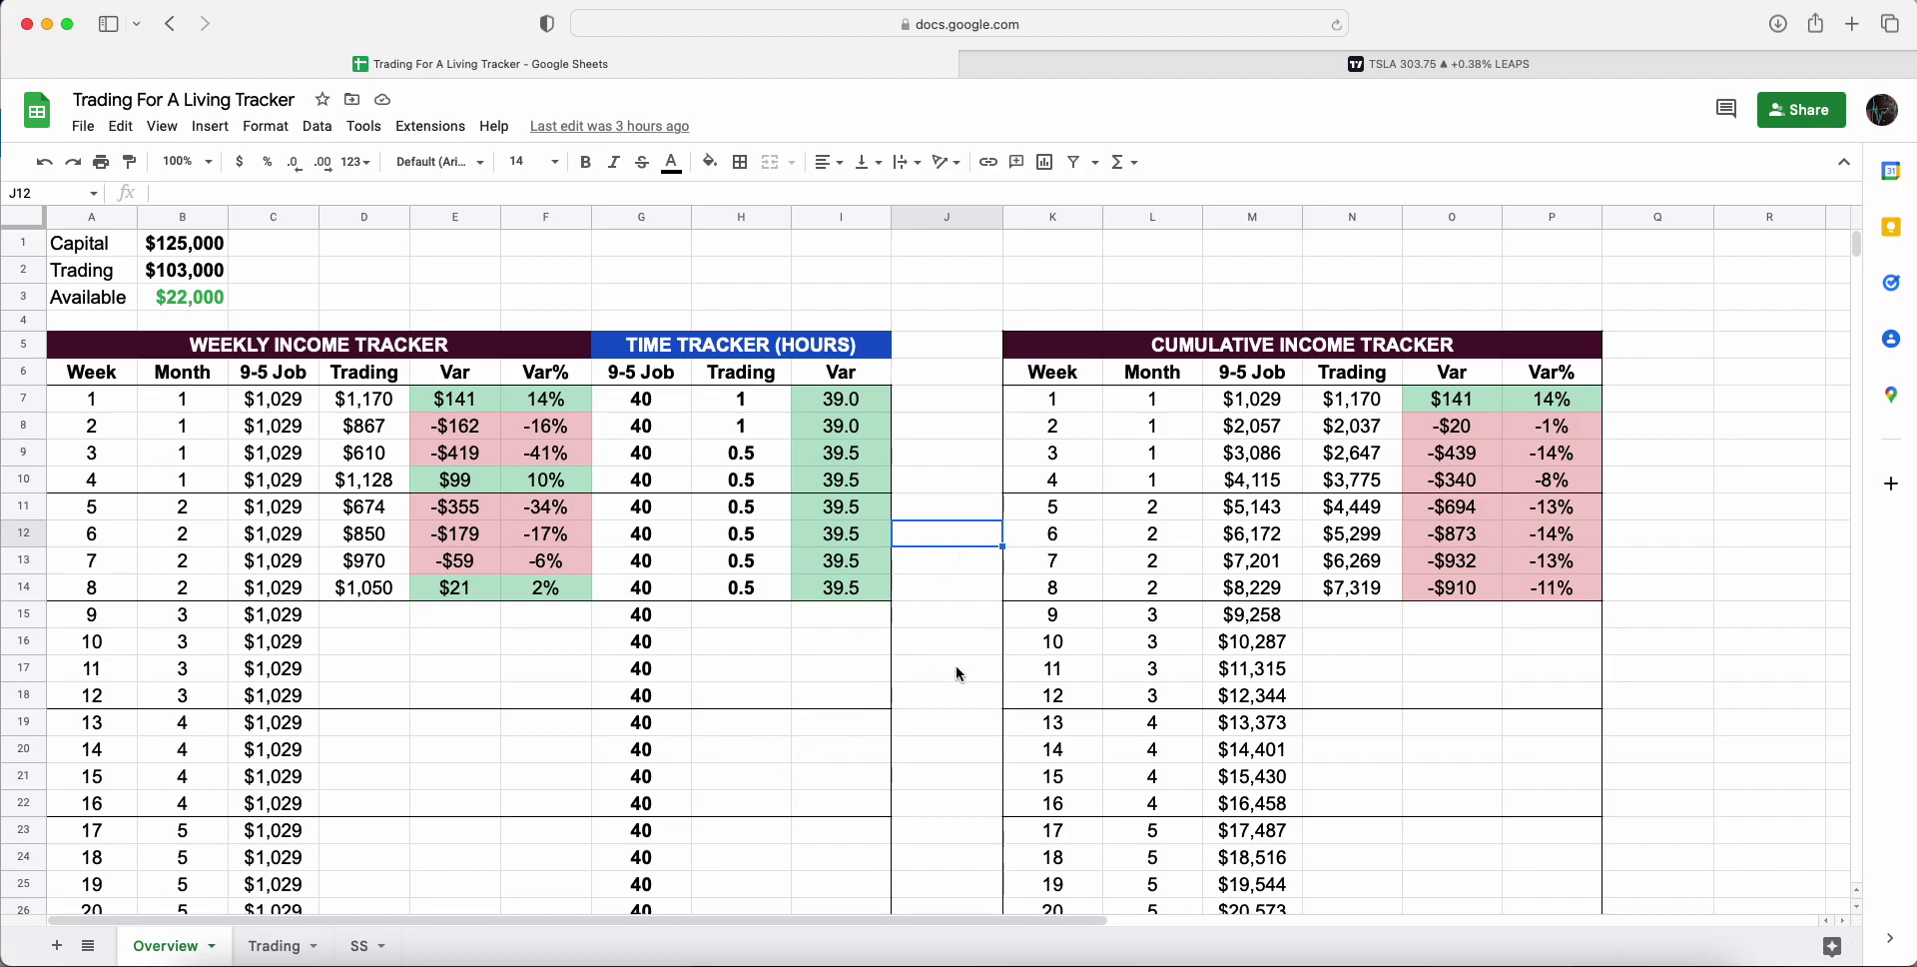
Step: Compare the cumulative Var% at the end of week 4 with the values for weeks 6 to 8
{"action": "left_click_drag", "start_coordinate": [1054, 595], "coordinate": [1573, 591]}
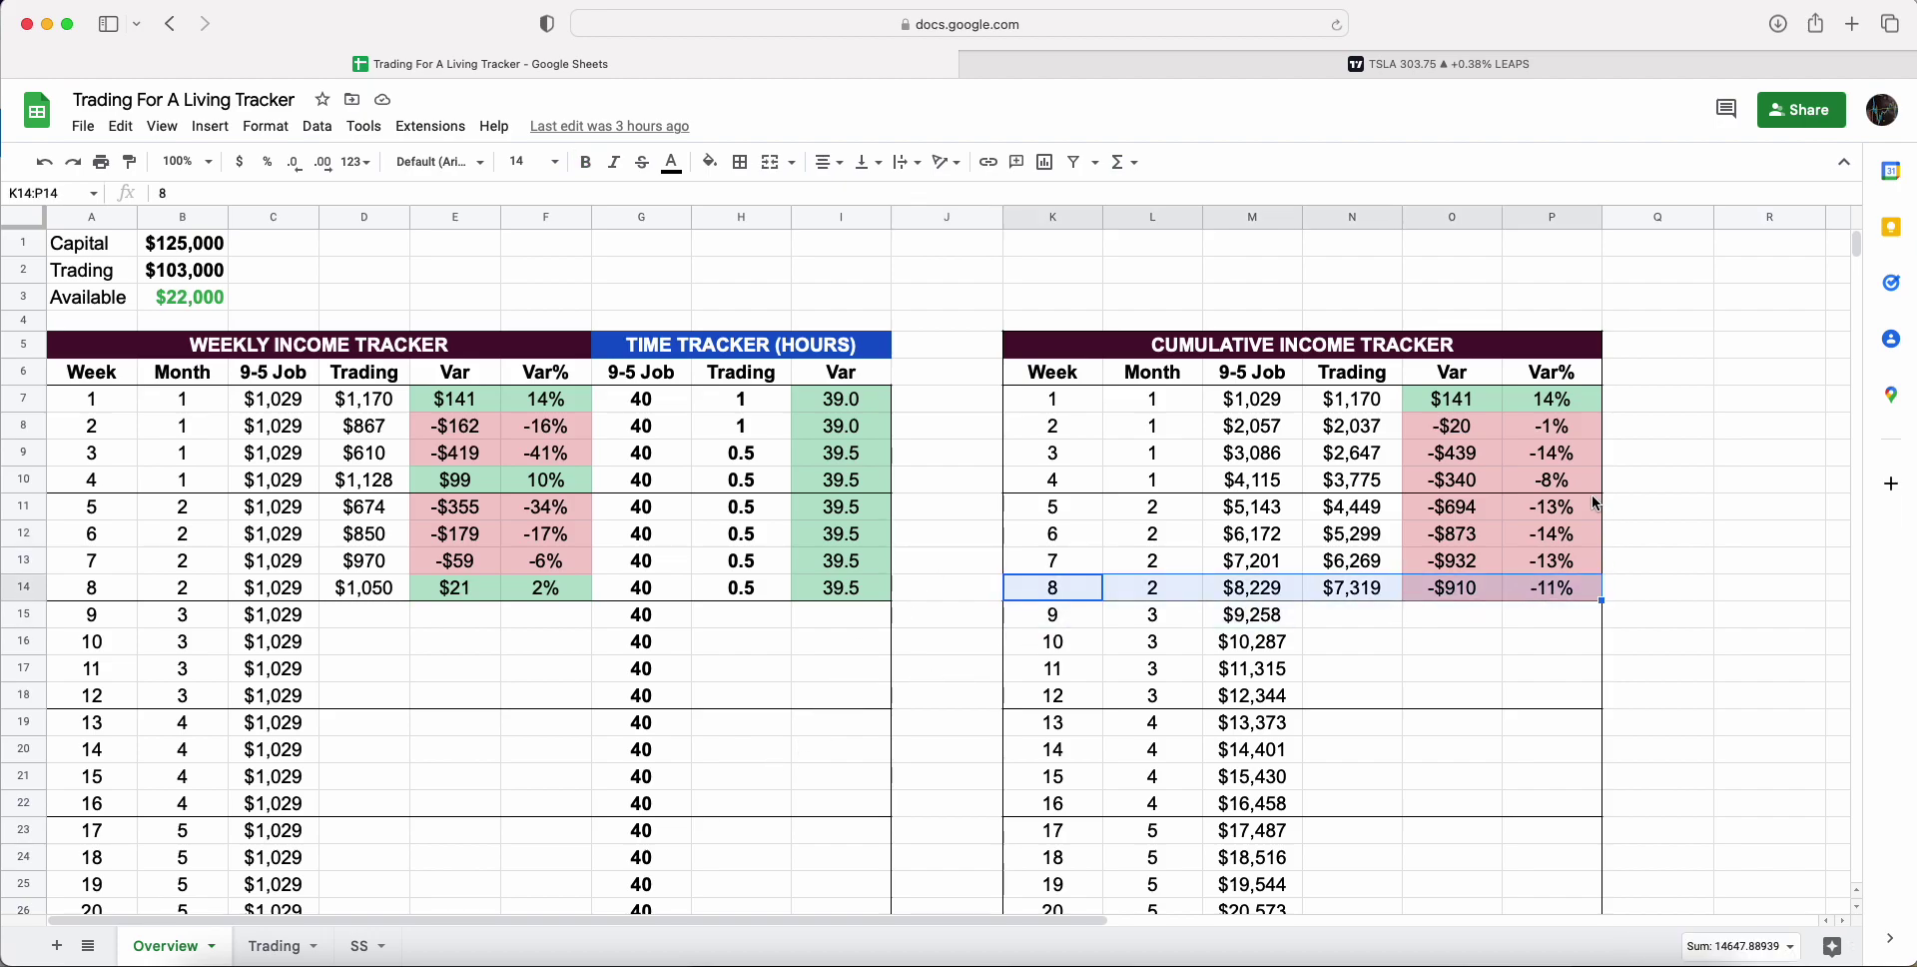
{"action": "left_click", "coordinate": [1571, 492]}
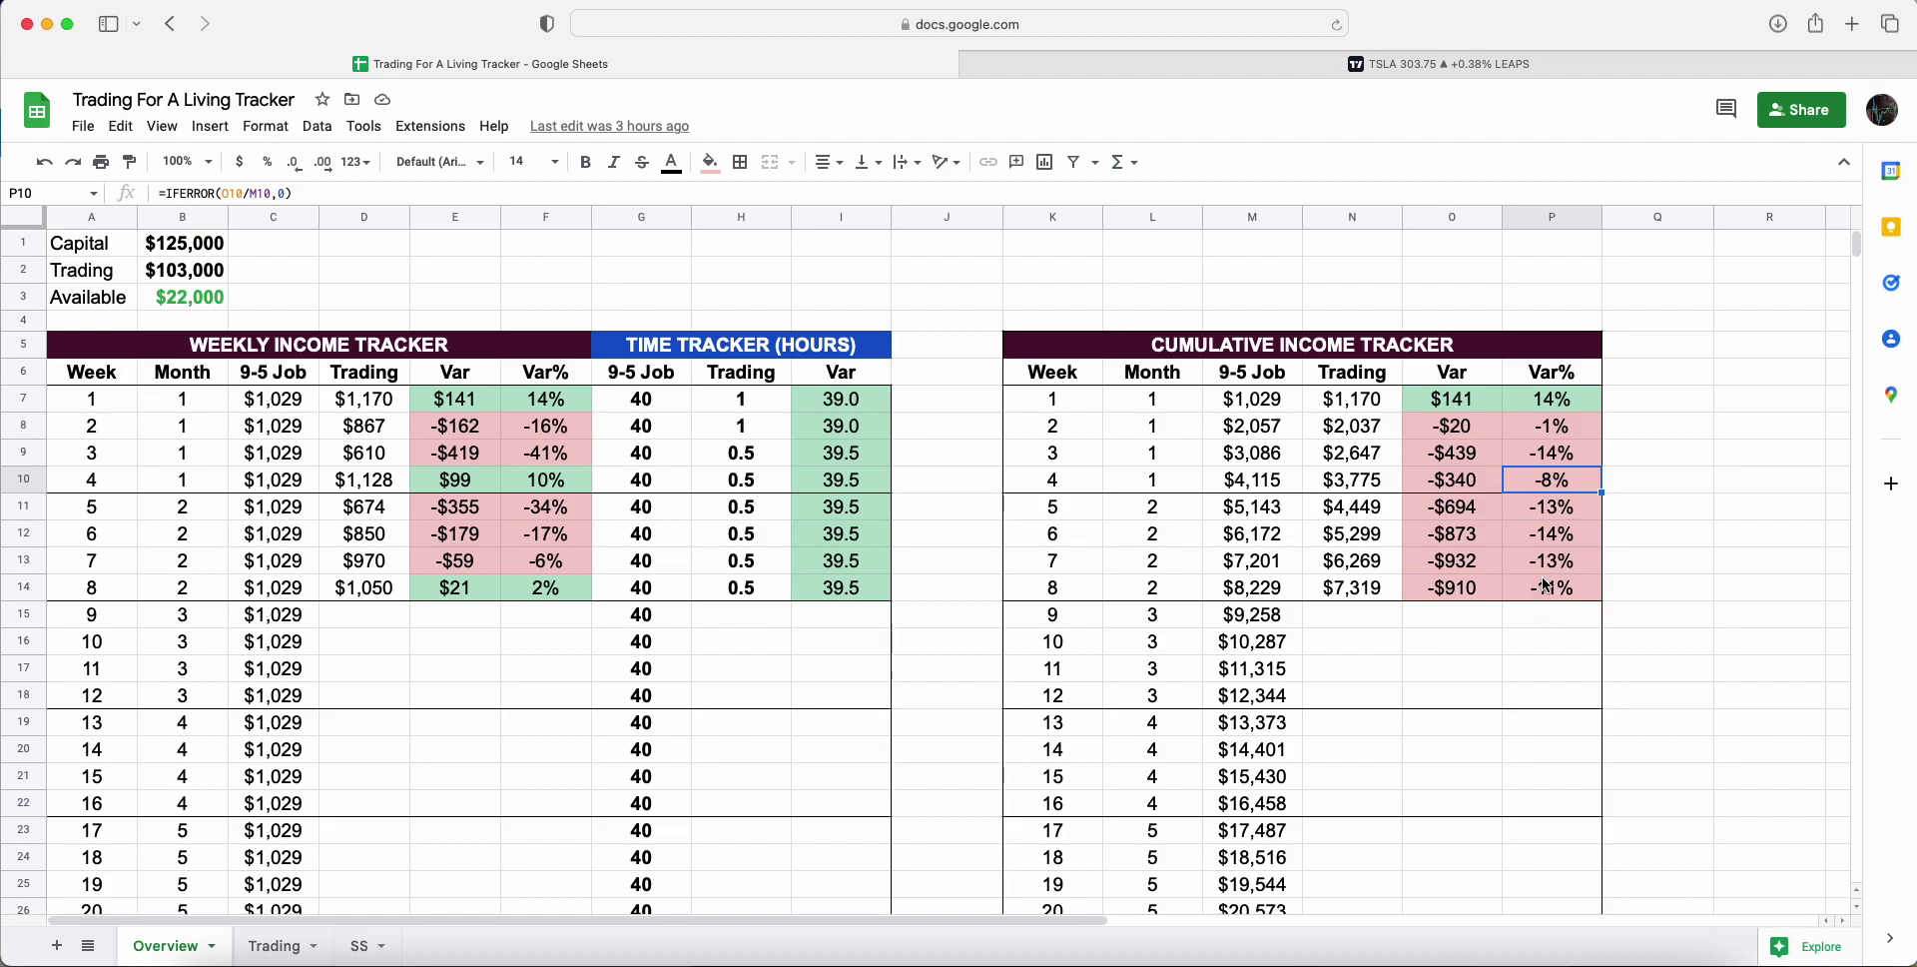
{"action": "left_click_drag", "start_coordinate": [1564, 548], "coordinate": [1015, 543]}
{"action": "left_click_drag", "start_coordinate": [1558, 571], "coordinate": [1548, 595]}
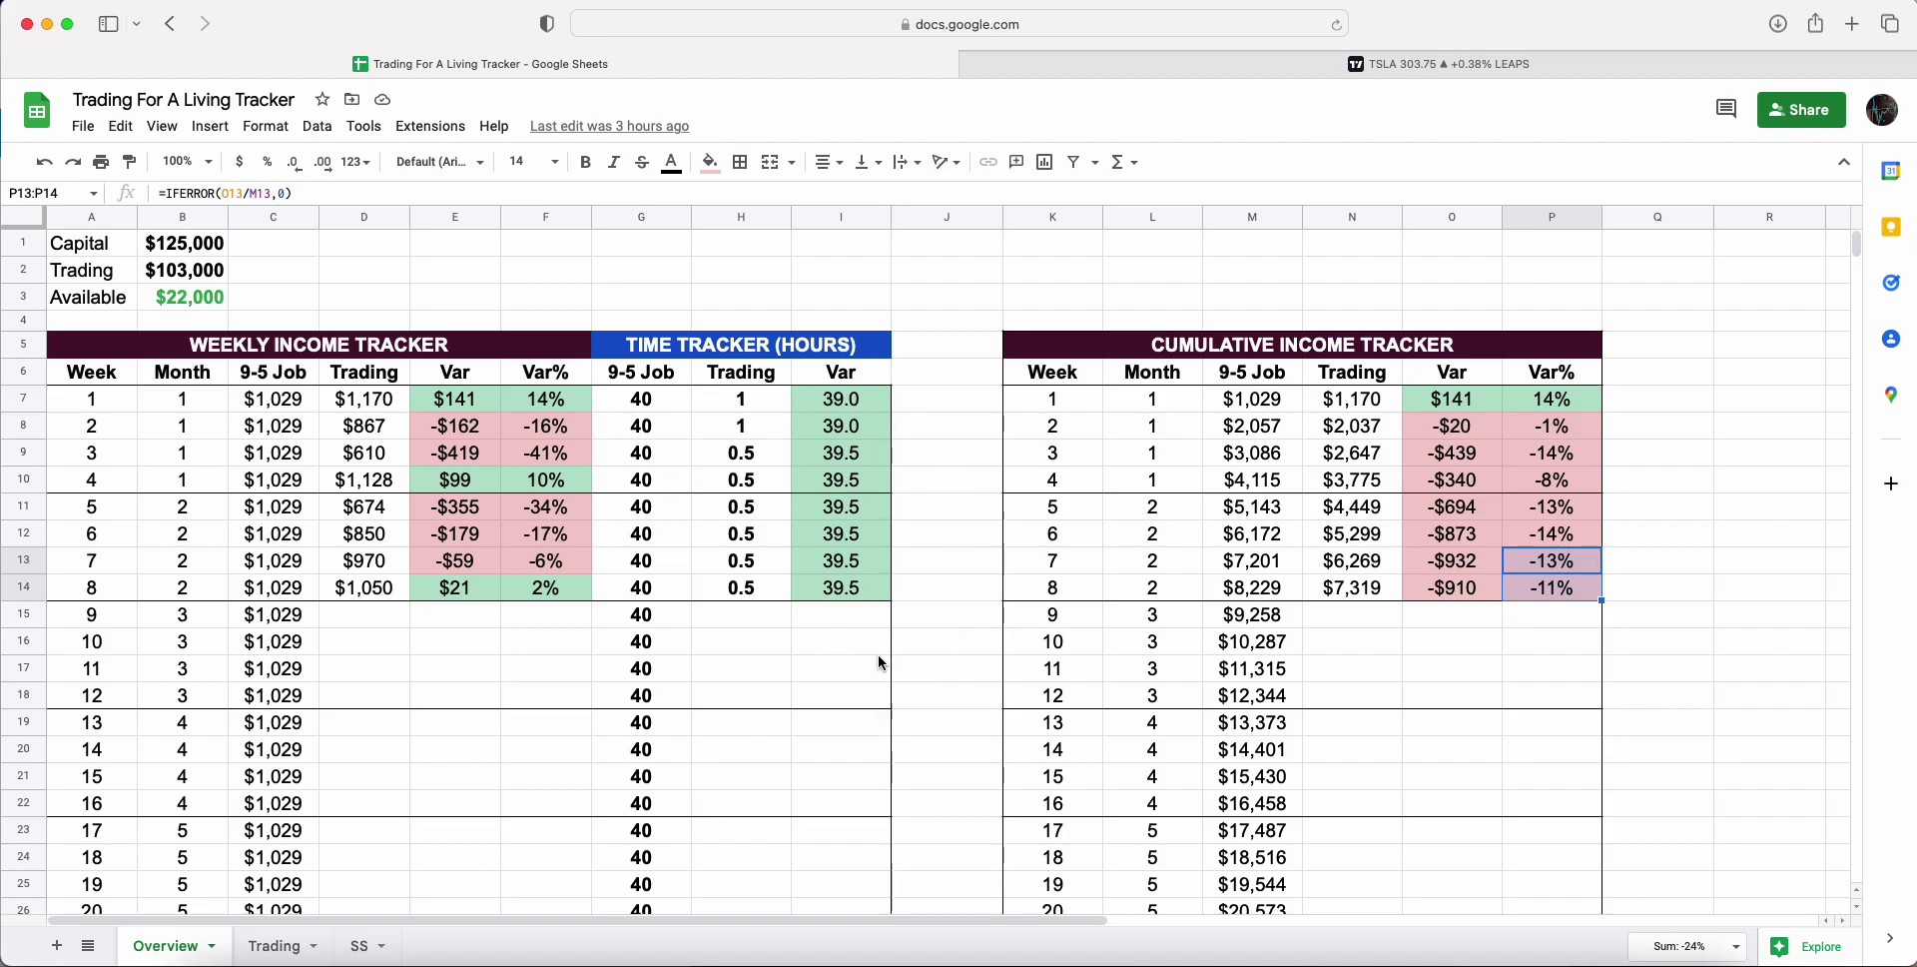
Step: Examine the week 8 row across the weekly income and time trackers, including its weekly Var%
{"action": "left_click_drag", "start_coordinate": [88, 593], "coordinate": [891, 600]}
{"action": "left_click", "coordinate": [969, 597]}
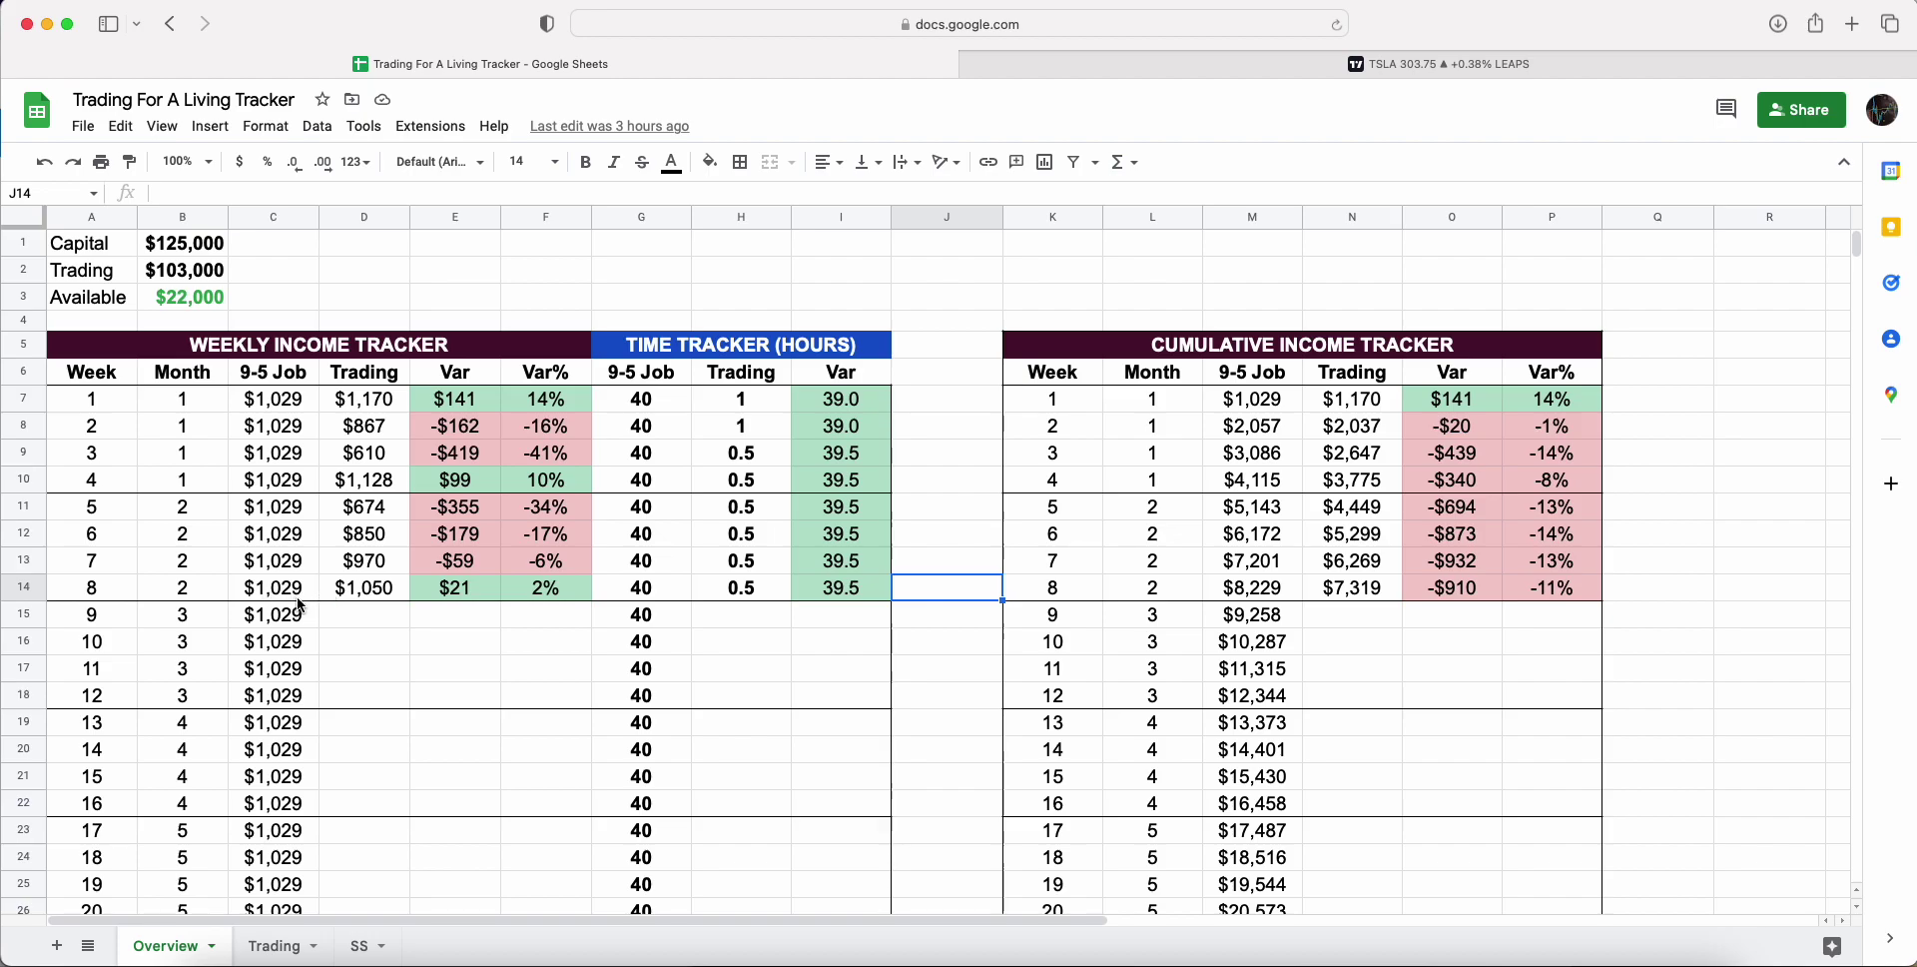
{"action": "left_click", "coordinate": [549, 598]}
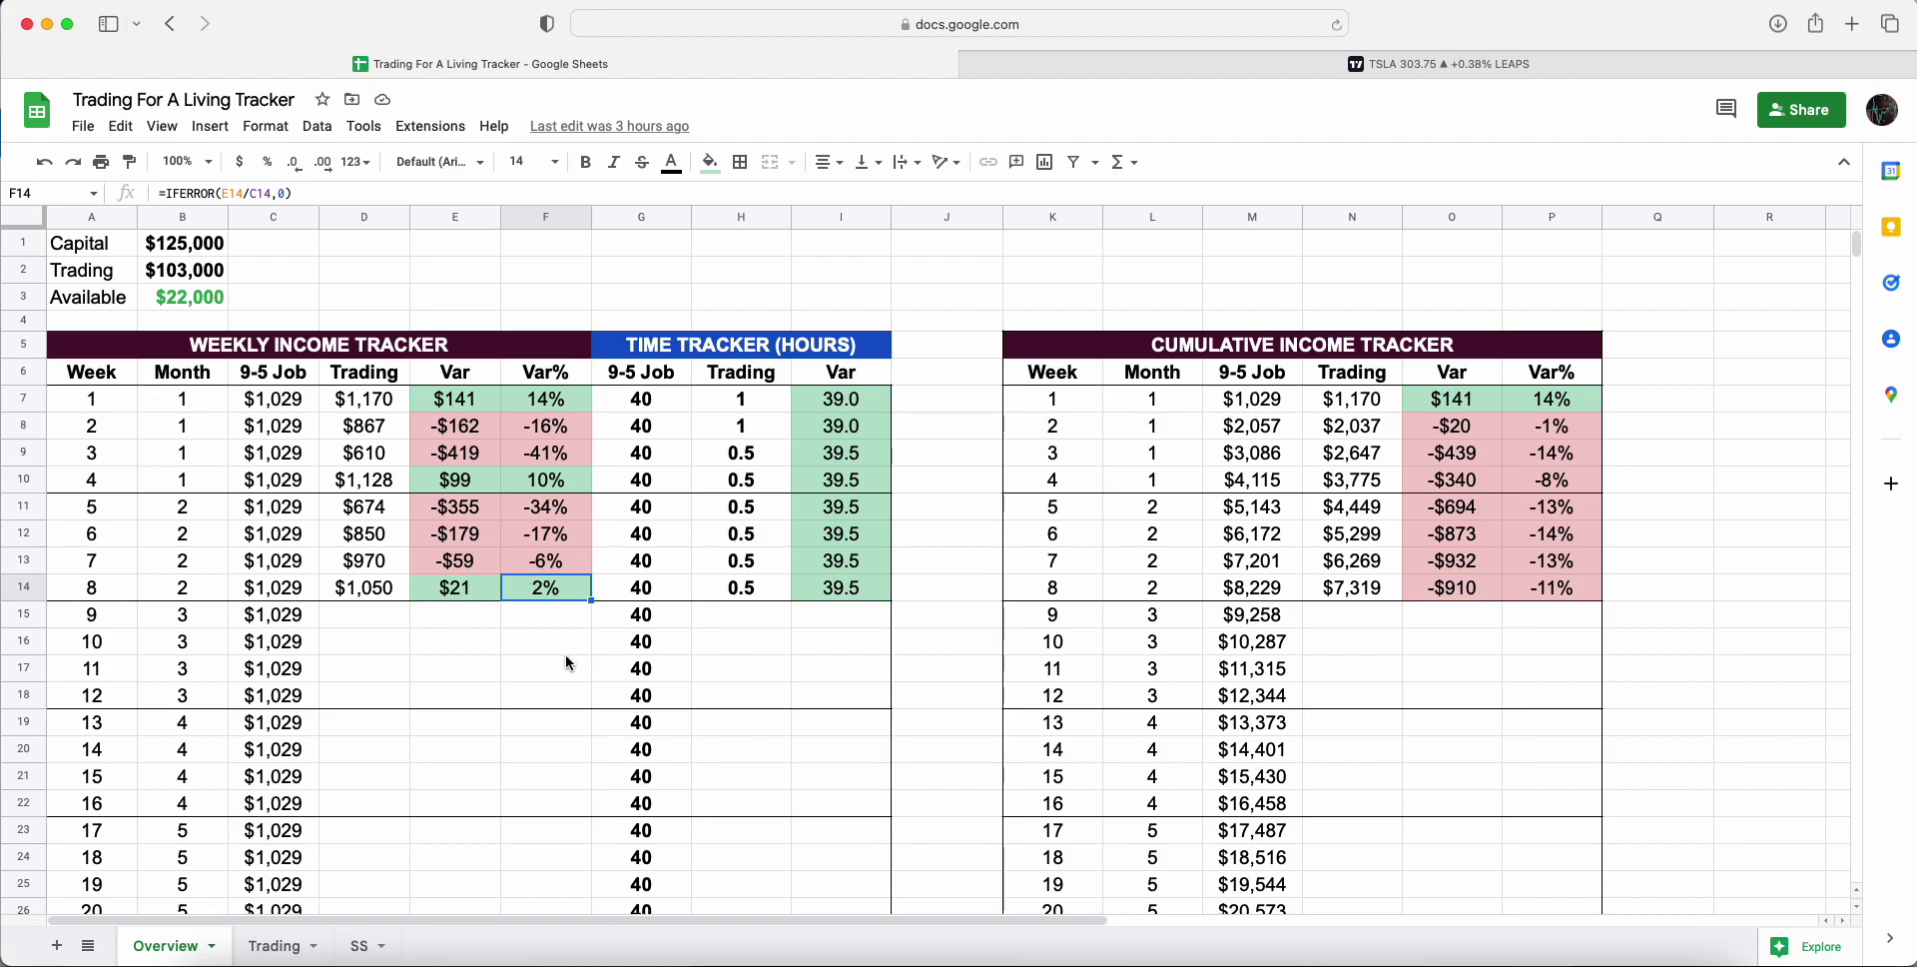
Step: Check the Capital and Trading amounts above the trackers, and compare week 8's 9-5 Job and Trading income
{"action": "left_click_drag", "start_coordinate": [203, 252], "coordinate": [204, 269]}
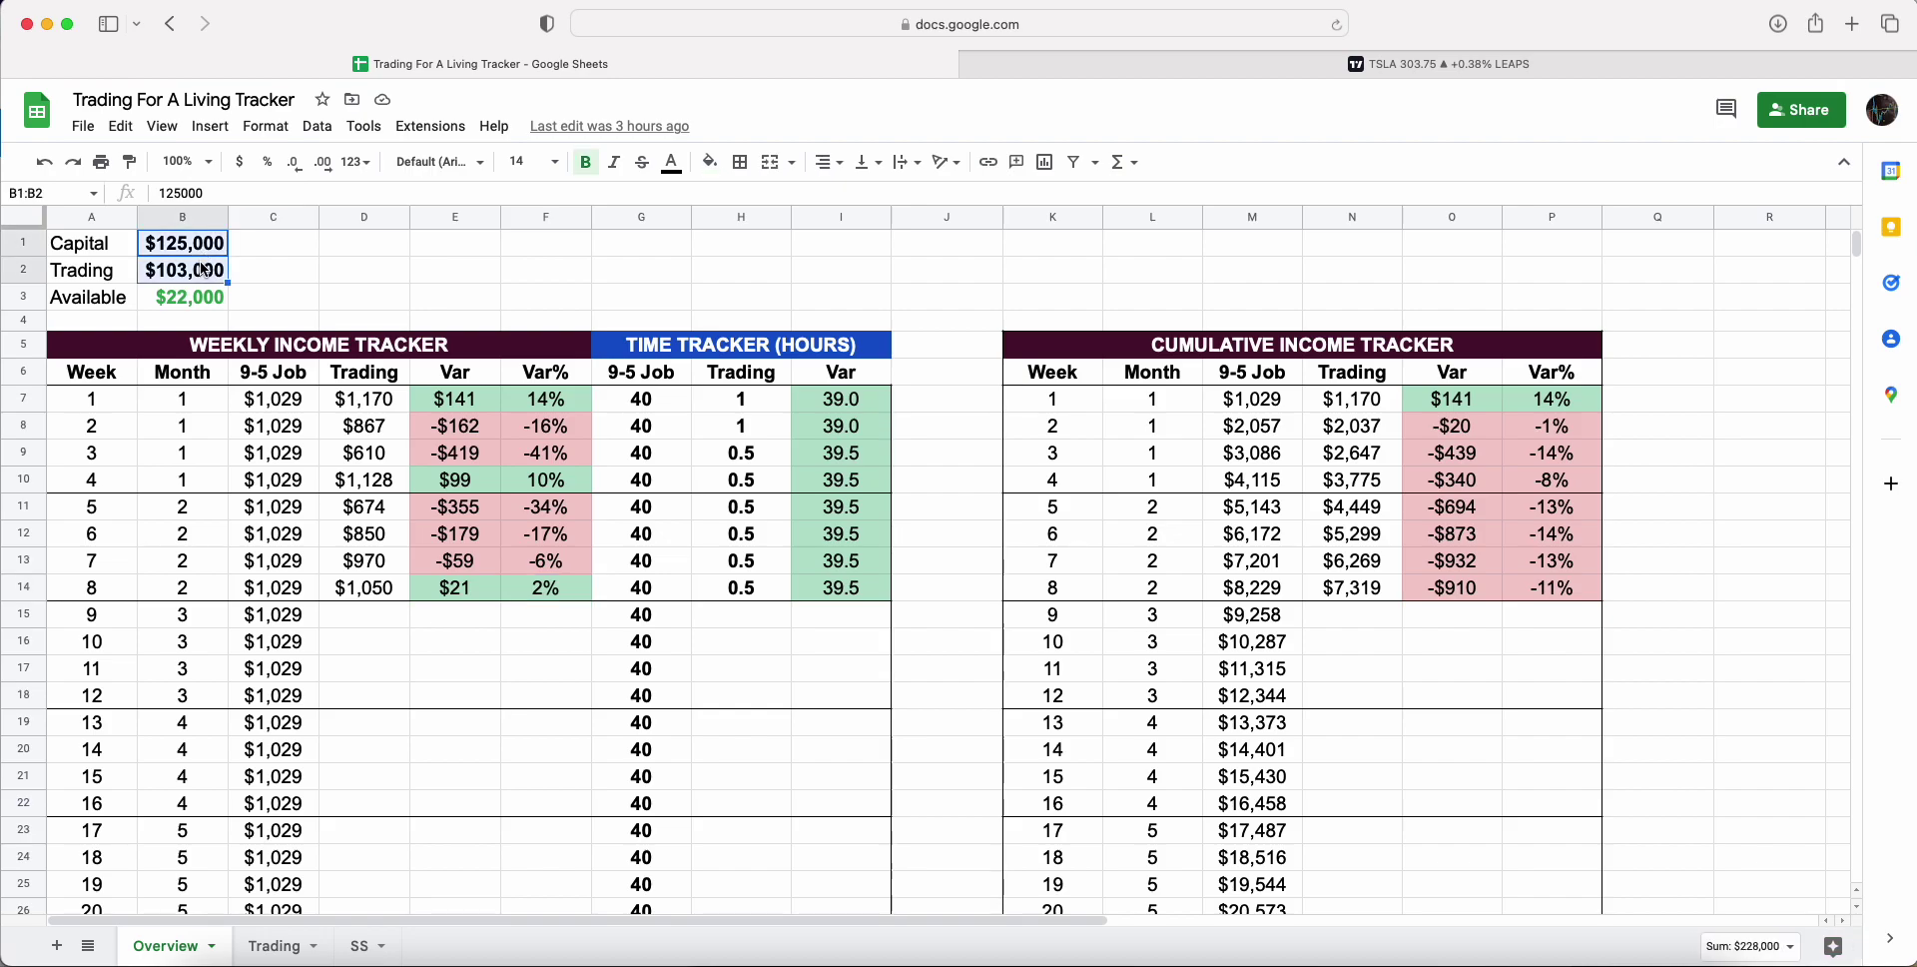
{"action": "left_click", "coordinate": [280, 255]}
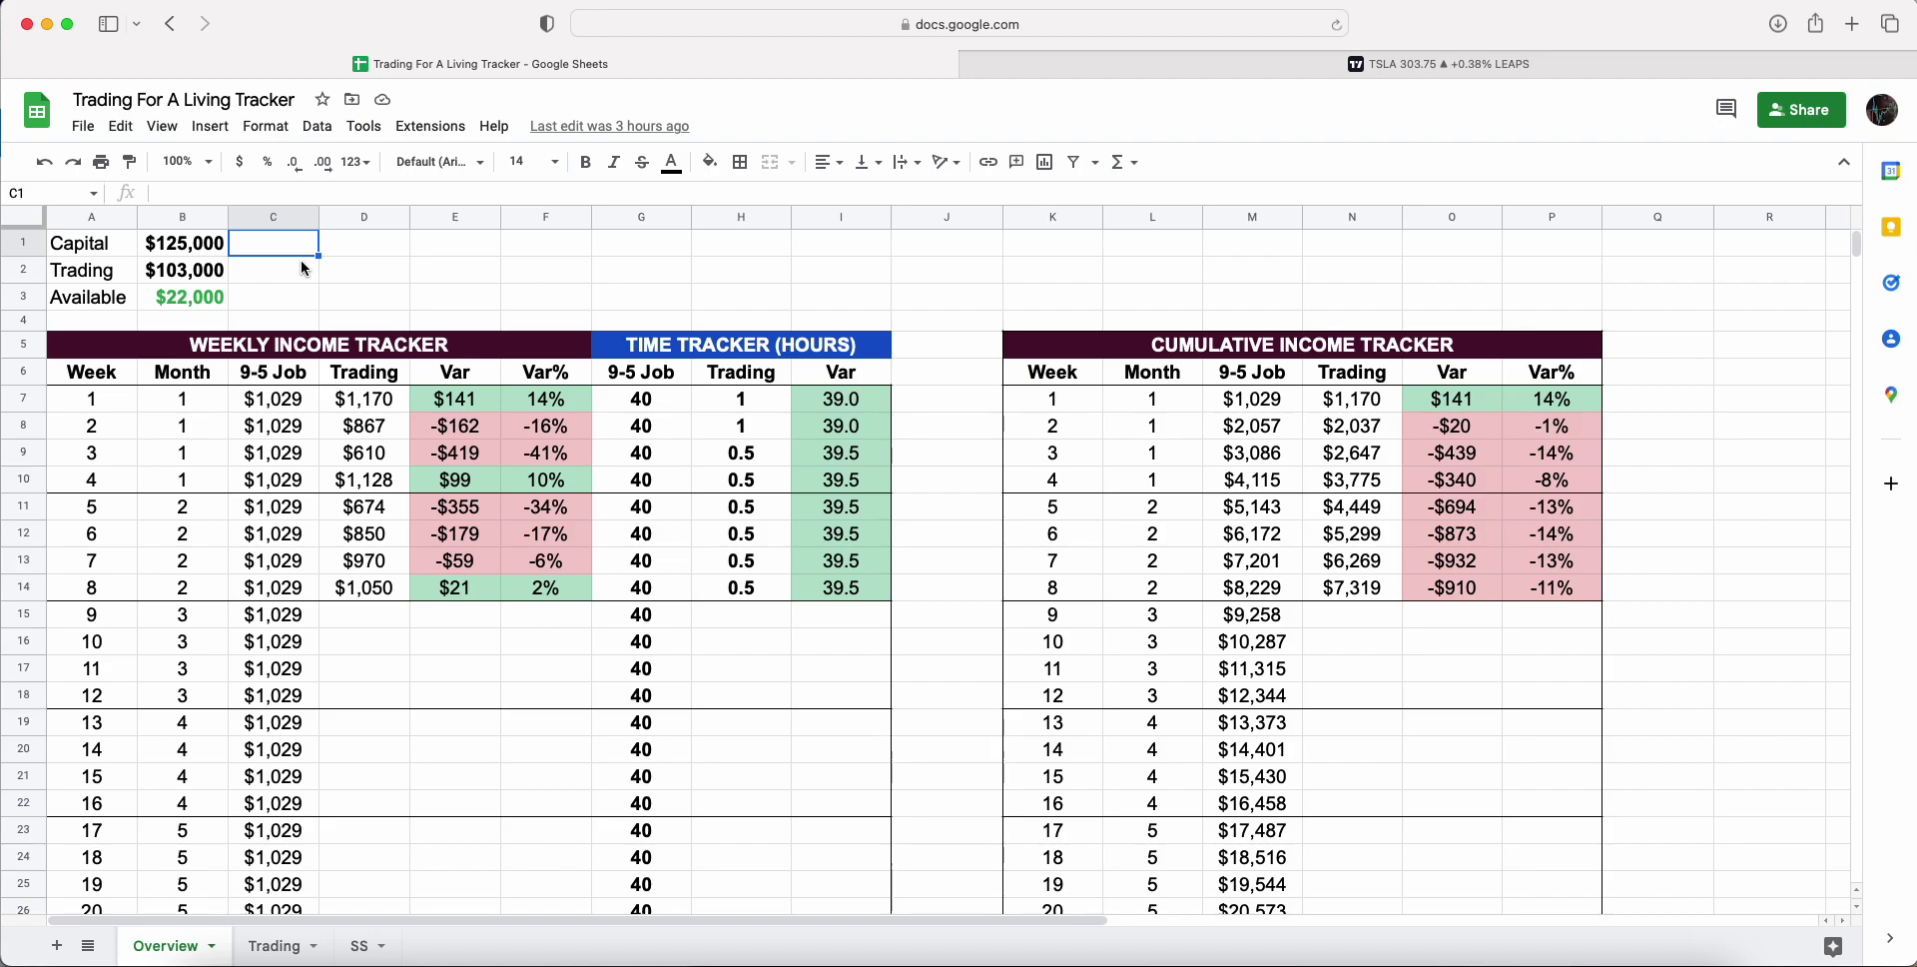
{"action": "left_click_drag", "start_coordinate": [256, 596], "coordinate": [350, 589]}
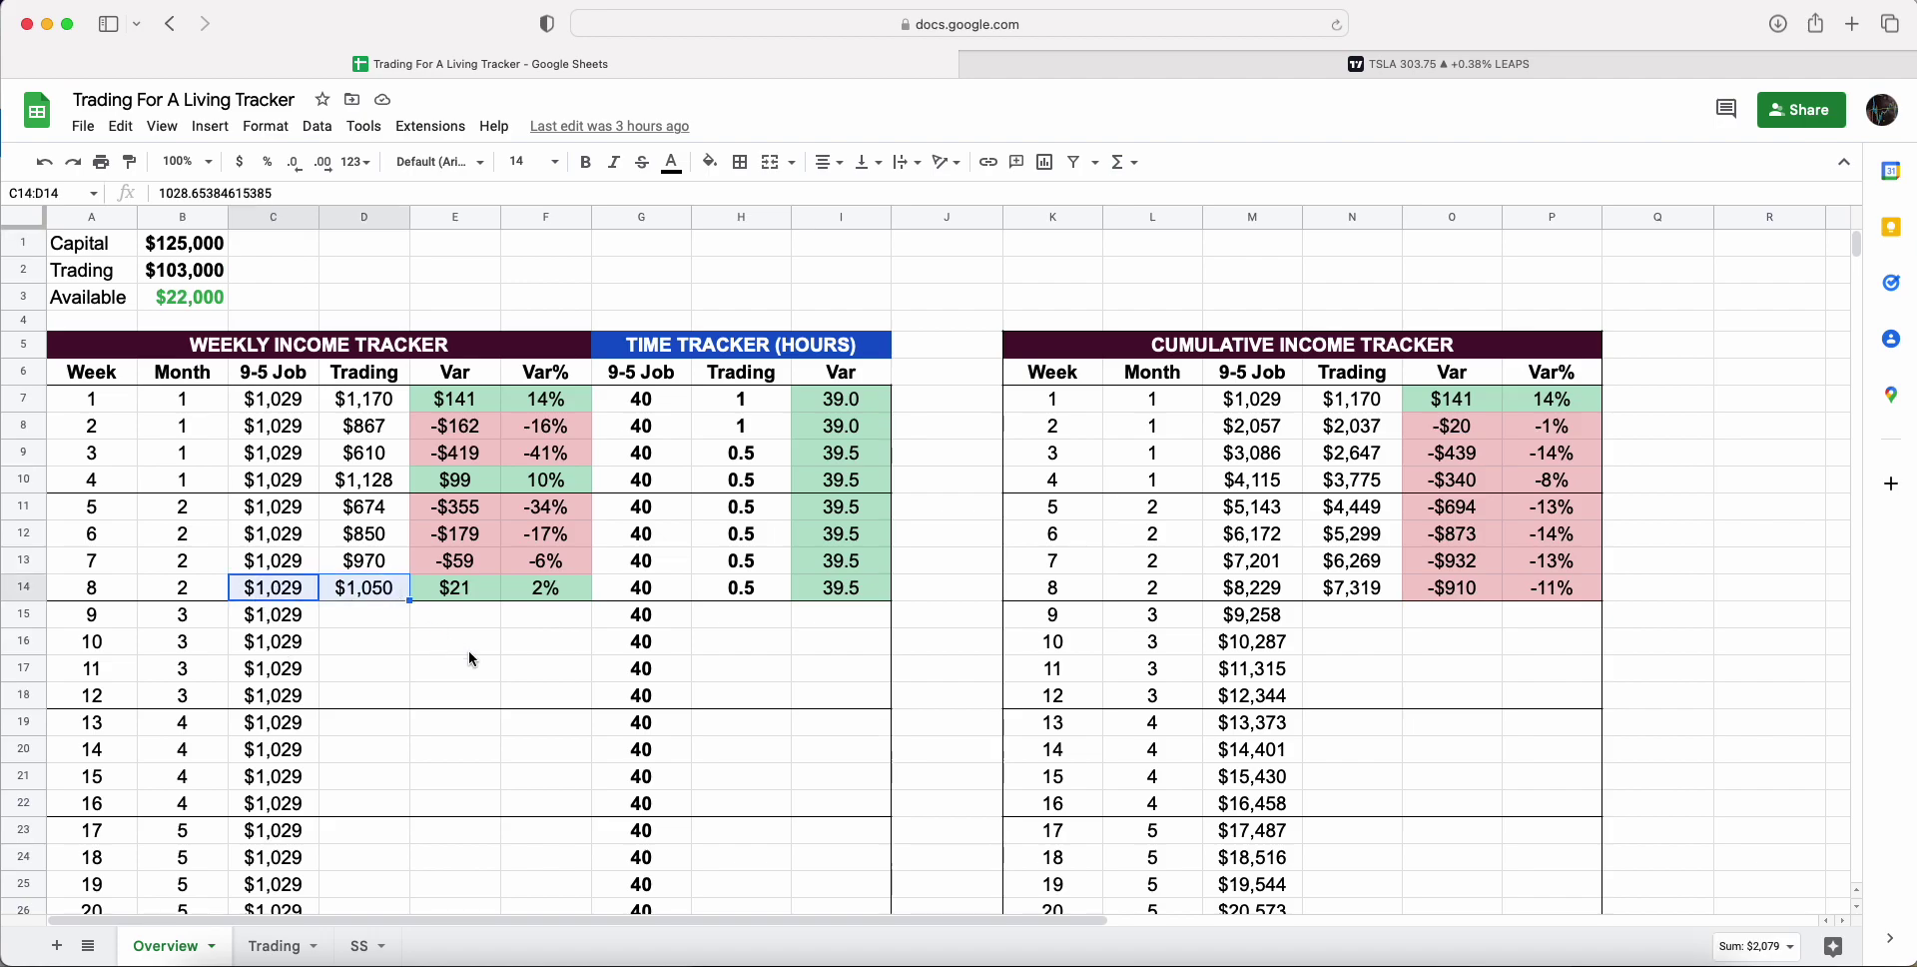
{"action": "left_click", "coordinate": [472, 659]}
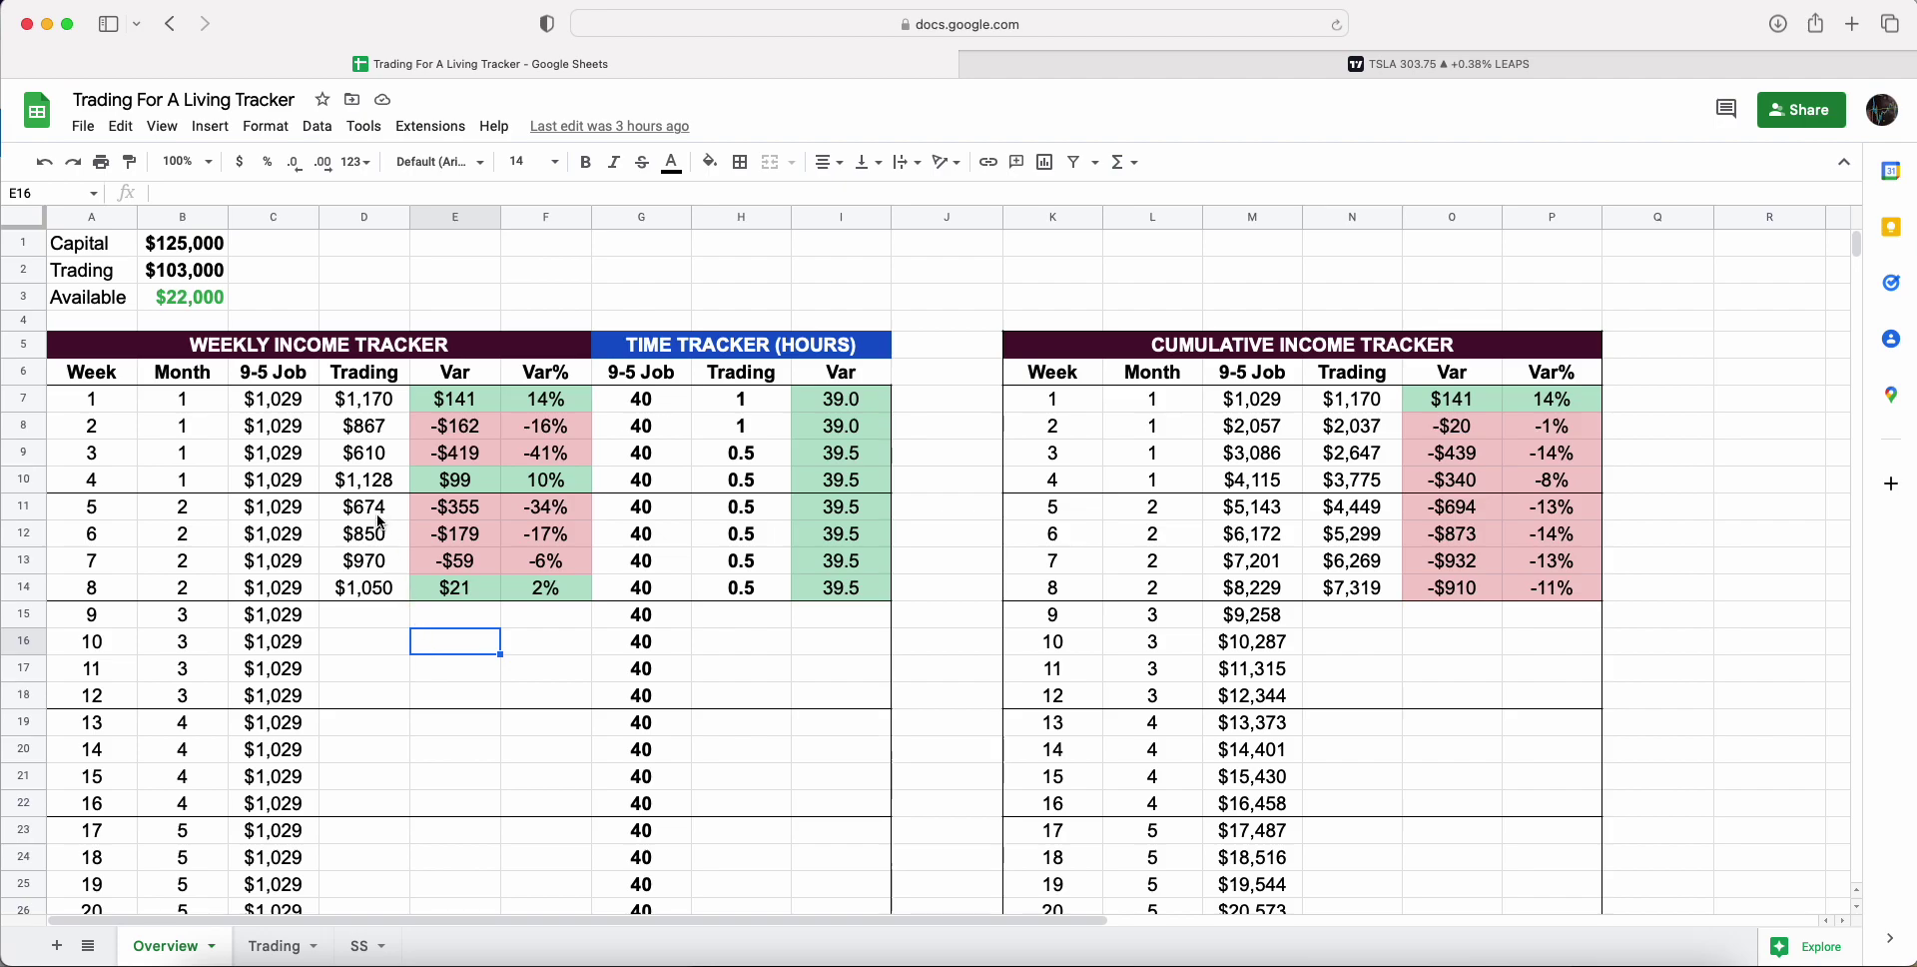
Step: Compare the summed weekly Trading income of month 2 (D11:D14) with that of month 1 (D7:D10)
{"action": "left_click_drag", "start_coordinate": [378, 507], "coordinate": [394, 591]}
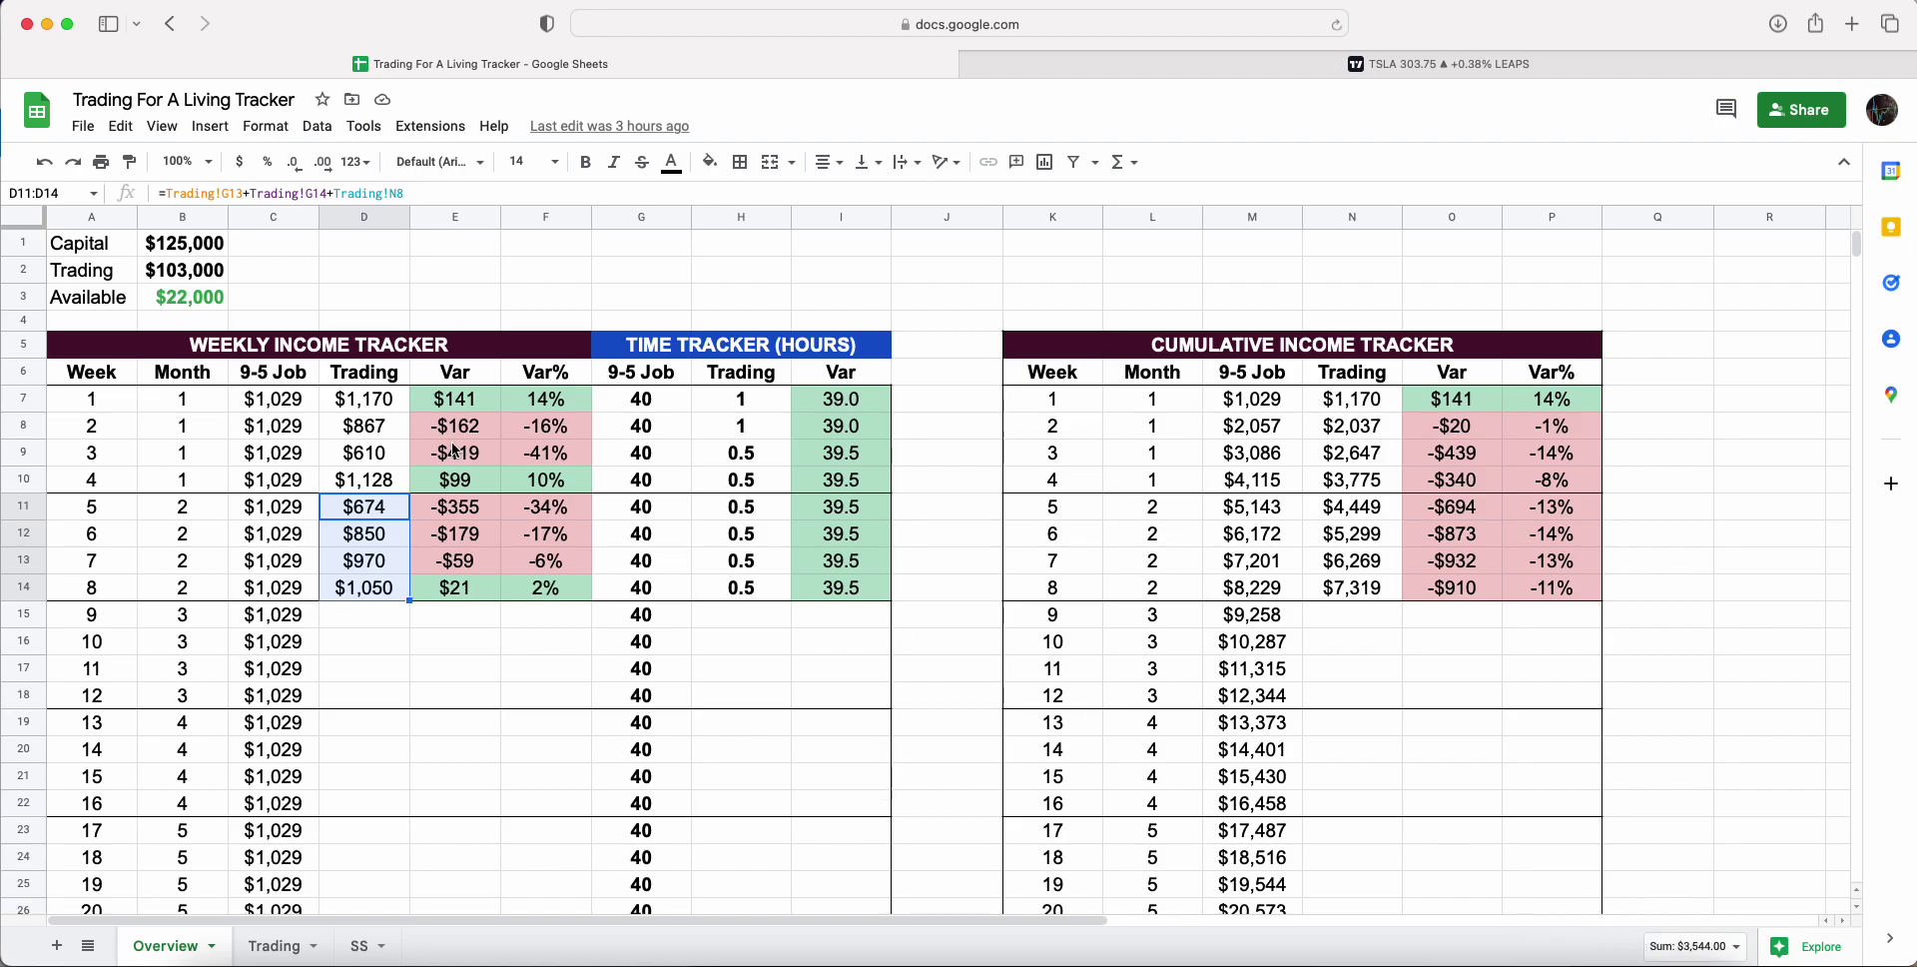
{"action": "left_click_drag", "start_coordinate": [372, 402], "coordinate": [372, 480]}
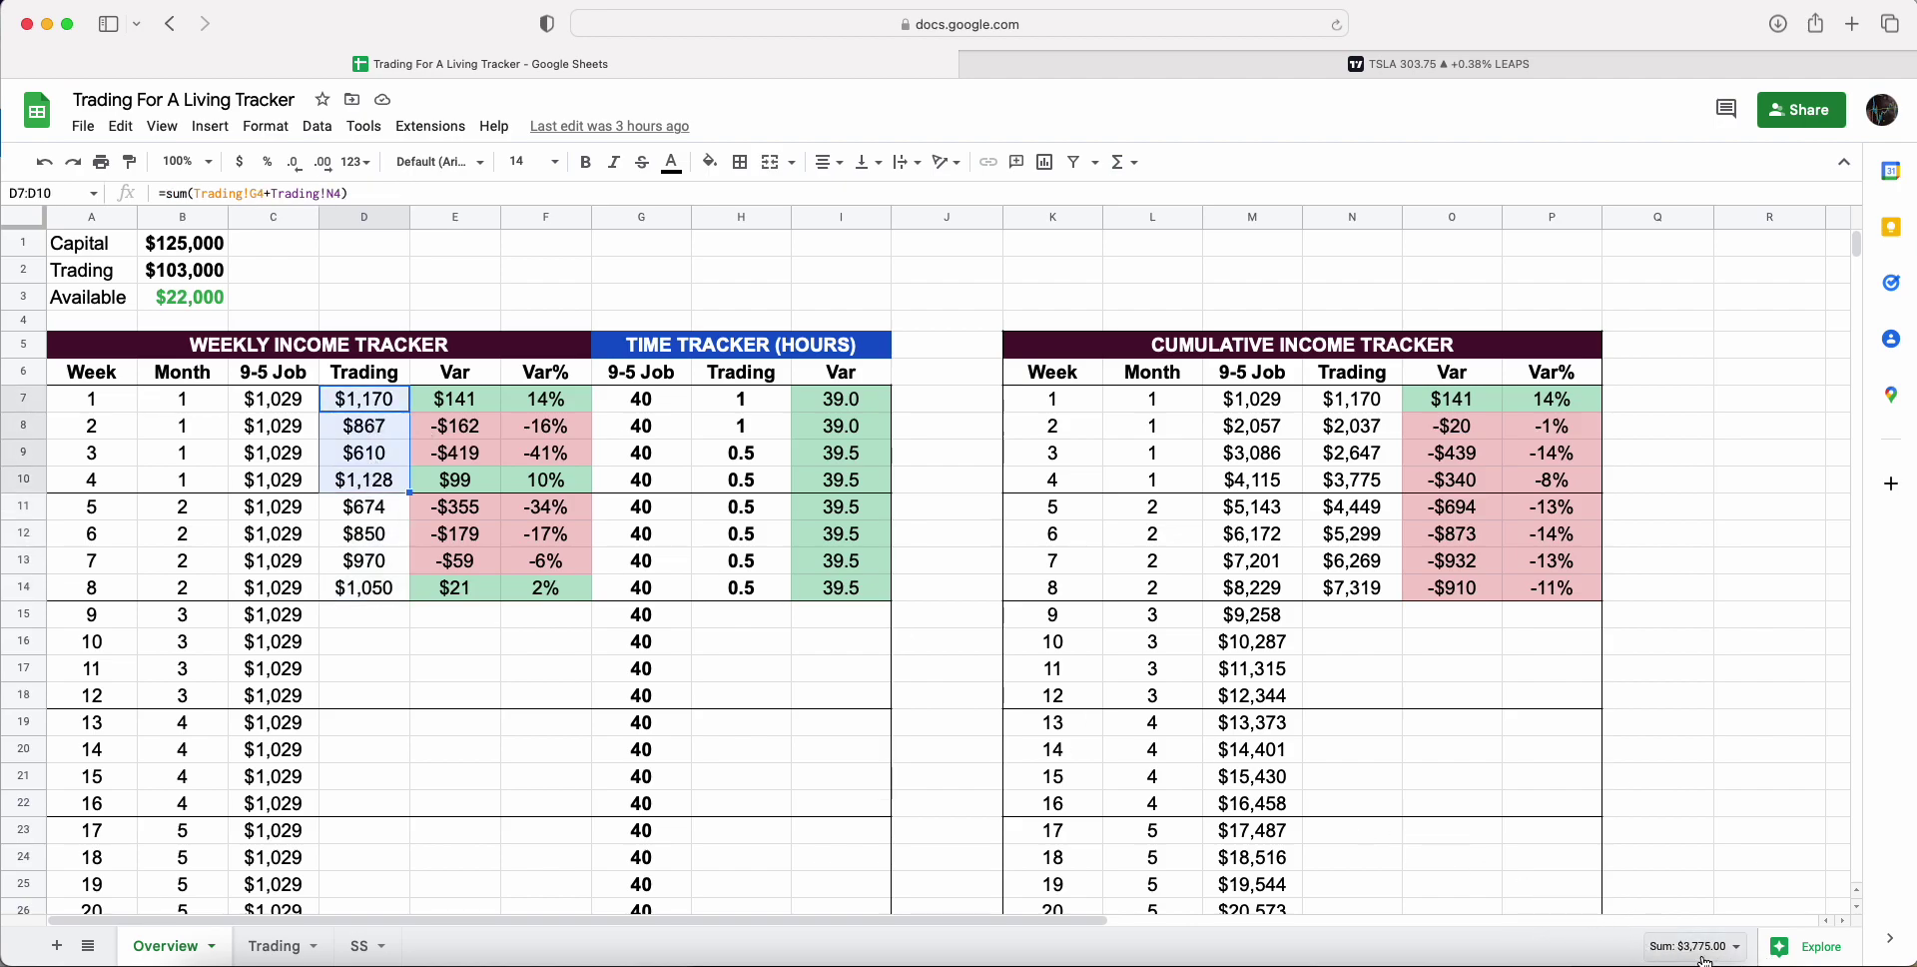
{"action": "left_click", "coordinate": [1139, 698]}
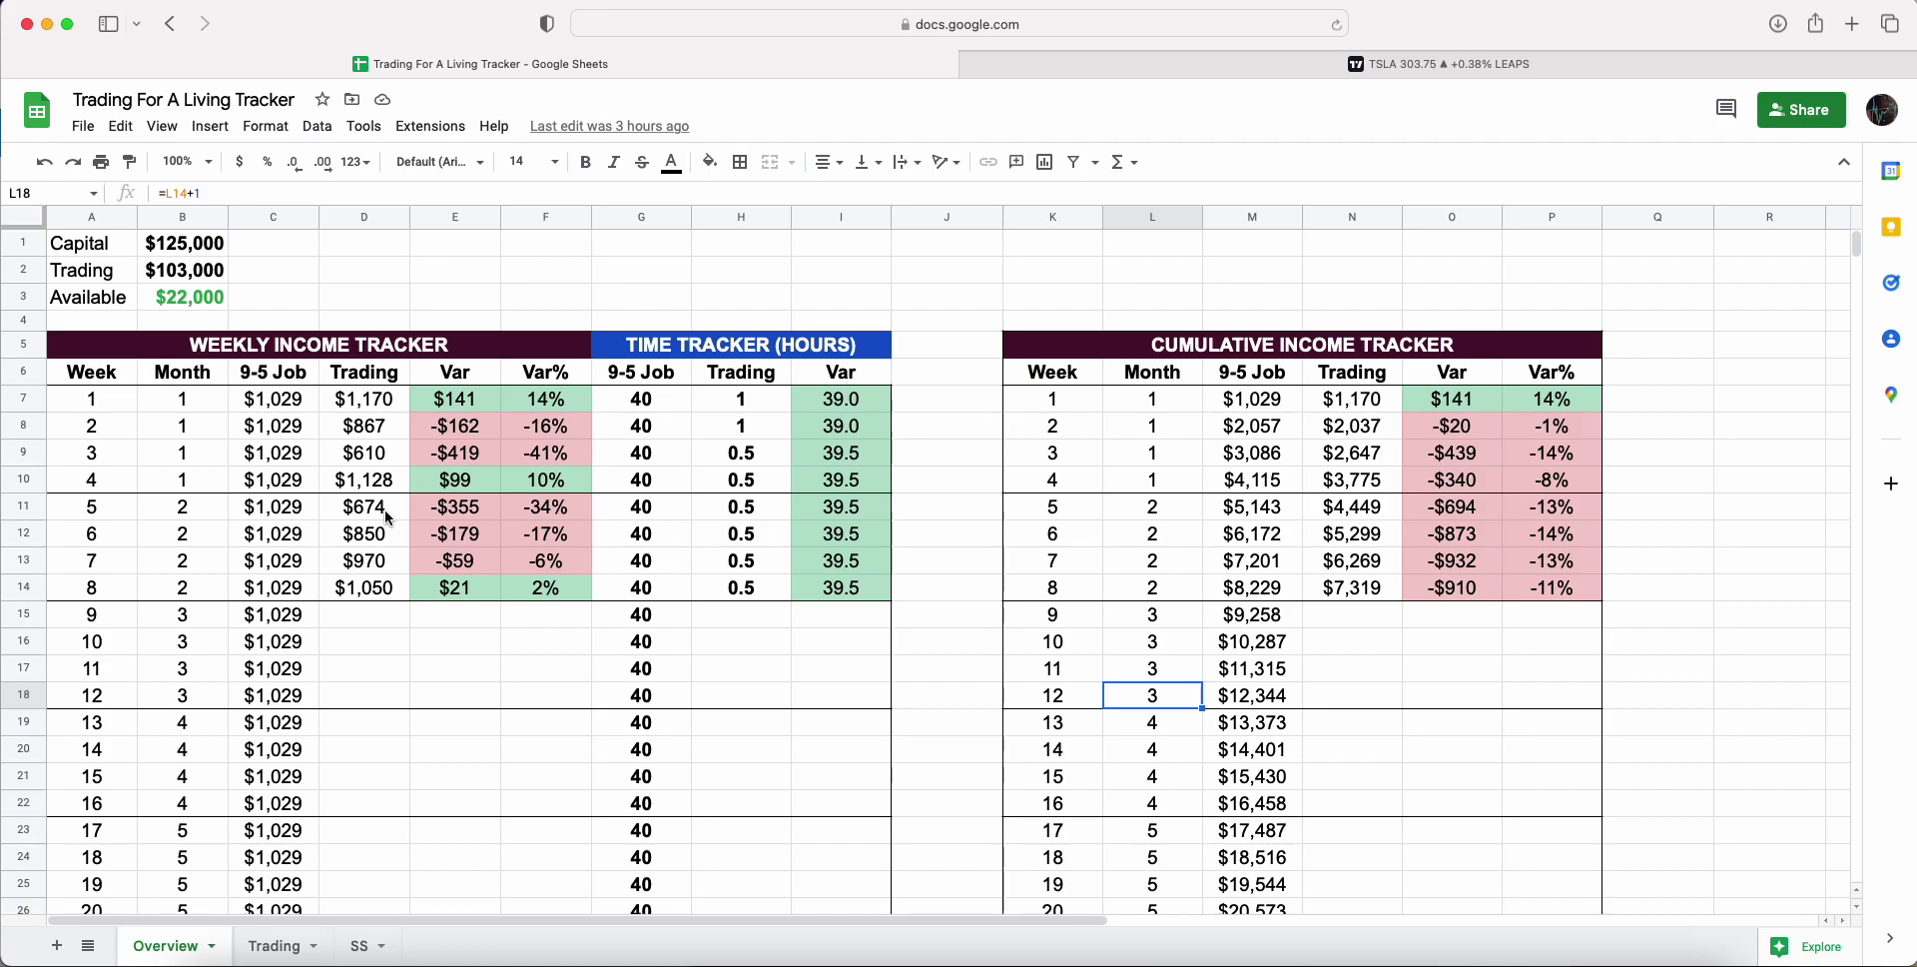
{"action": "left_click_drag", "start_coordinate": [389, 517], "coordinate": [369, 587]}
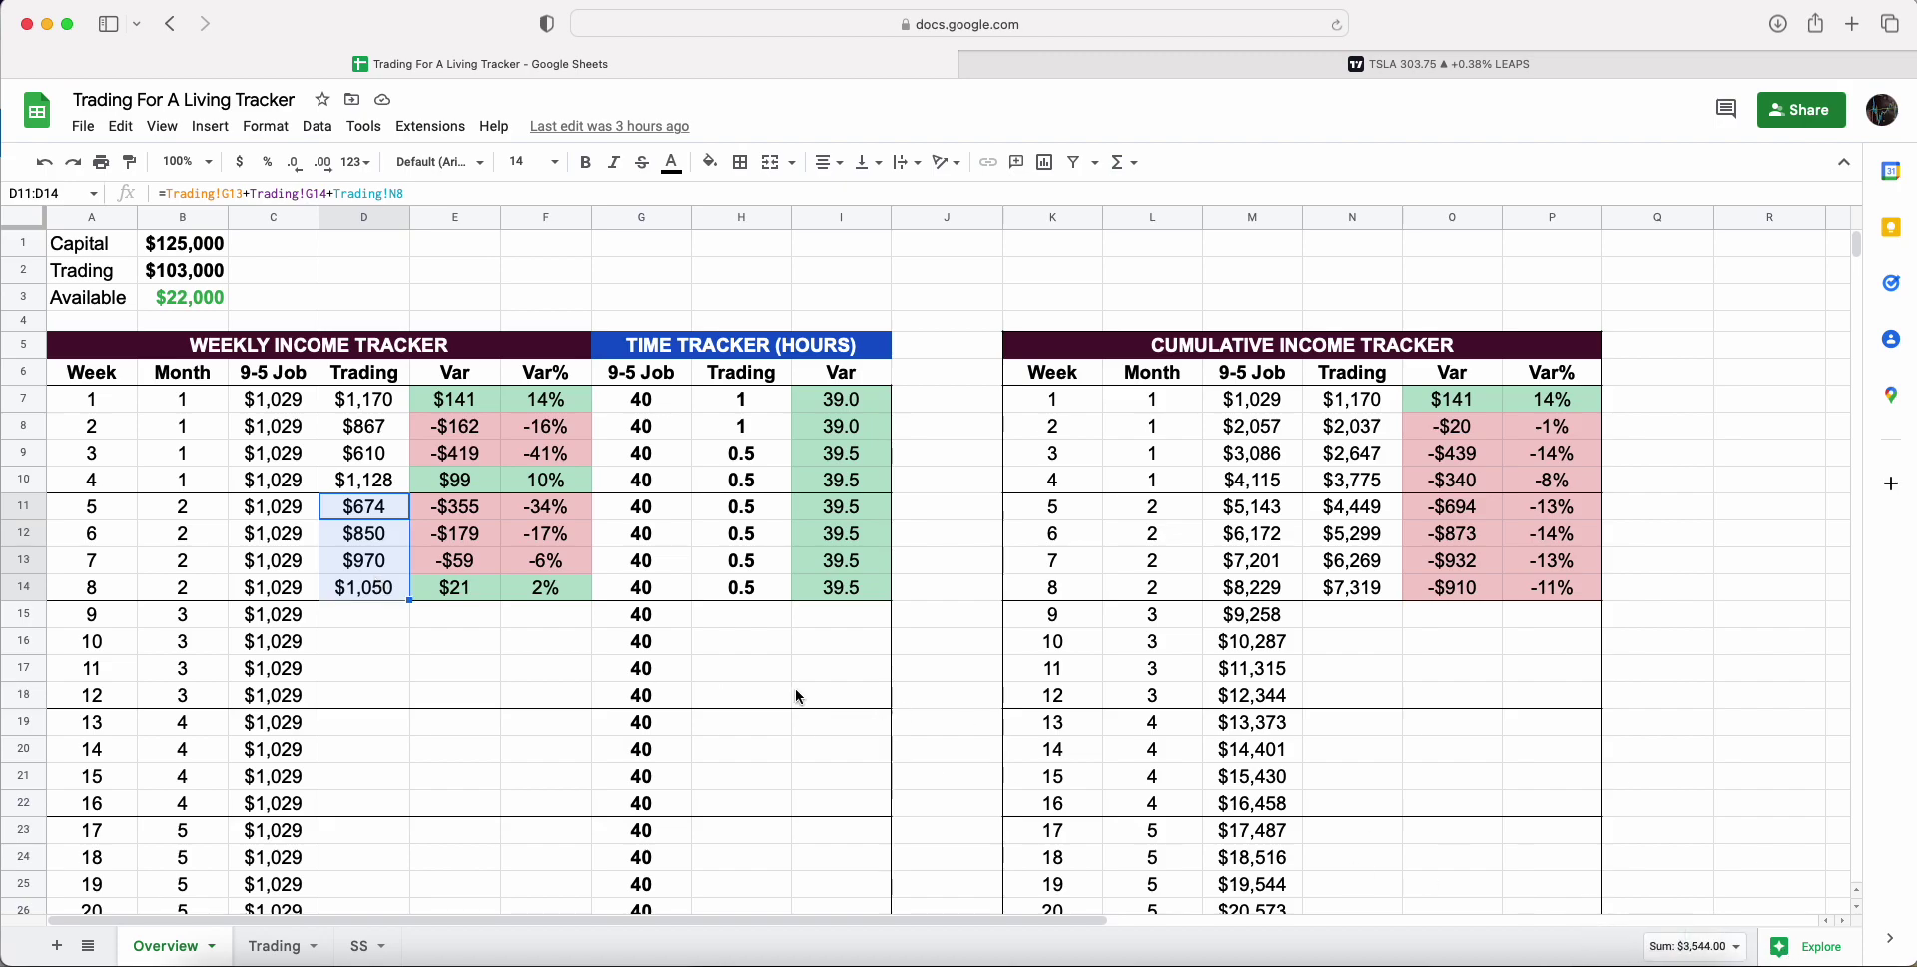
{"action": "left_click", "coordinate": [715, 675]}
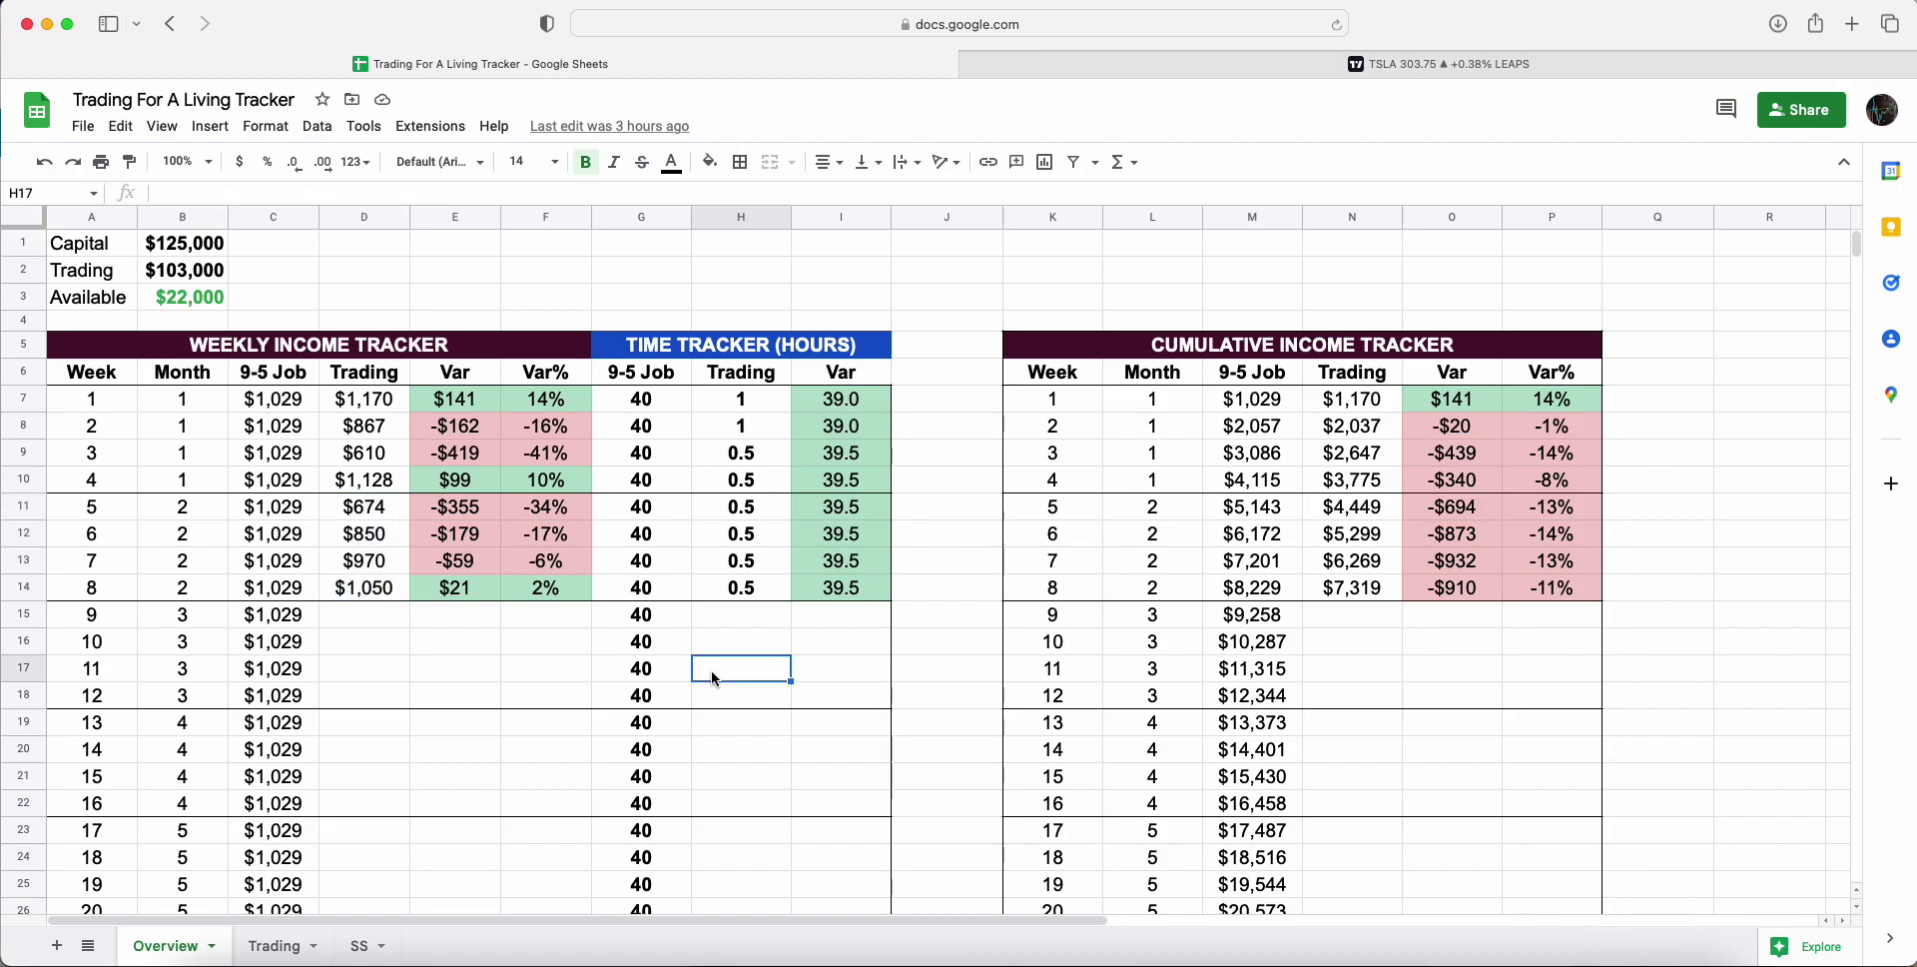
Step: On the Trading sheet, review the TESLA Sep16 $275 put sale, its week 8 buyback and the Sep23 $290 sale, and sum the week 8 premiums
{"action": "left_click", "coordinate": [253, 951]}
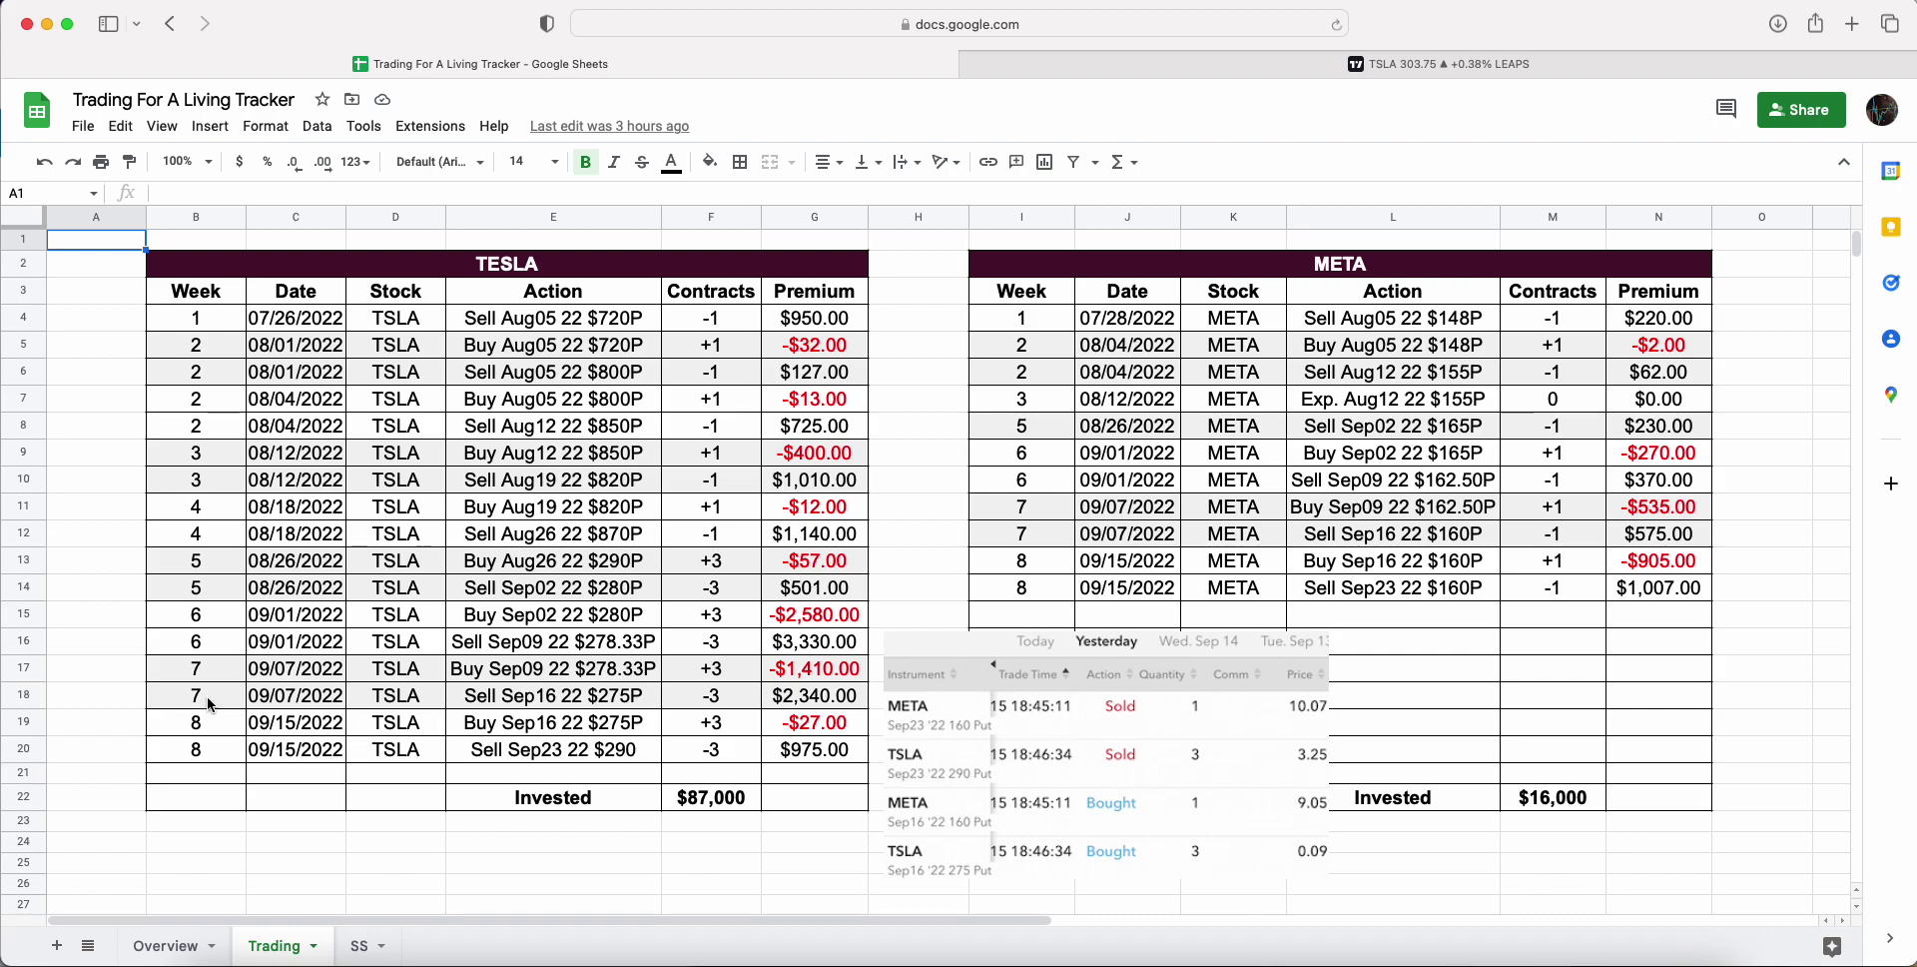
{"action": "left_click_drag", "start_coordinate": [210, 699], "coordinate": [843, 704]}
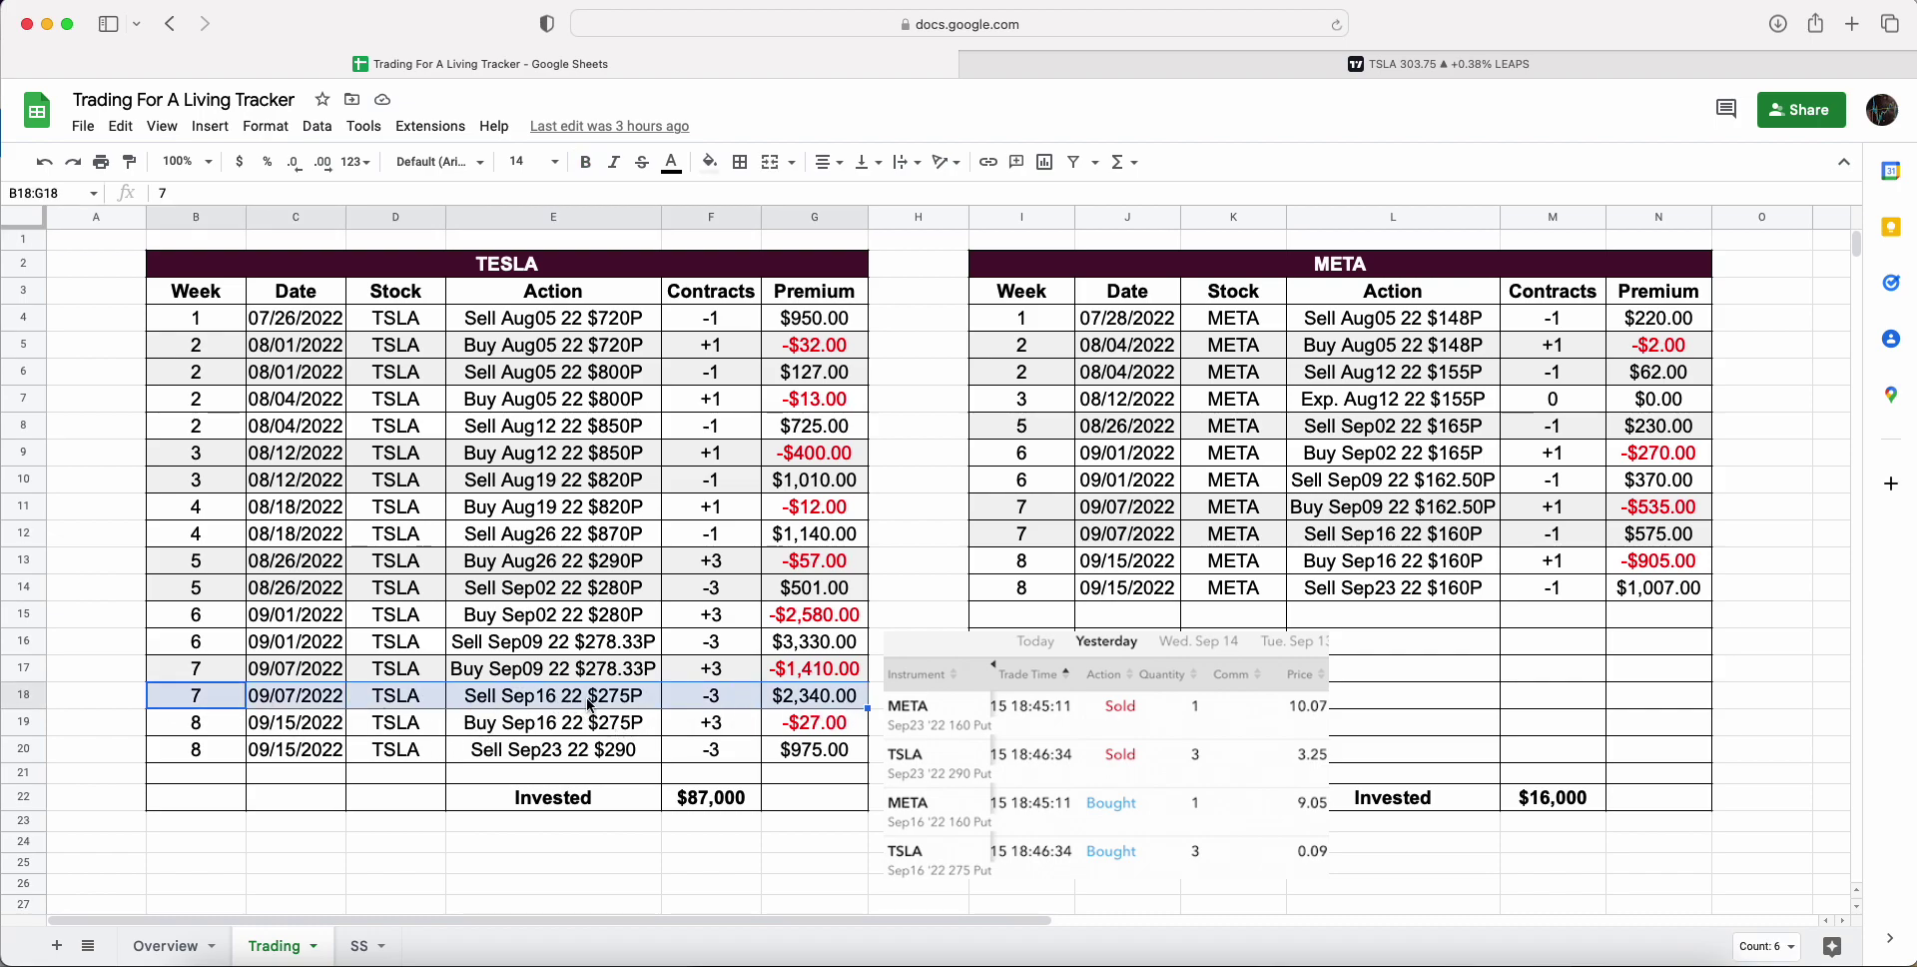
{"action": "left_click", "coordinate": [803, 707]}
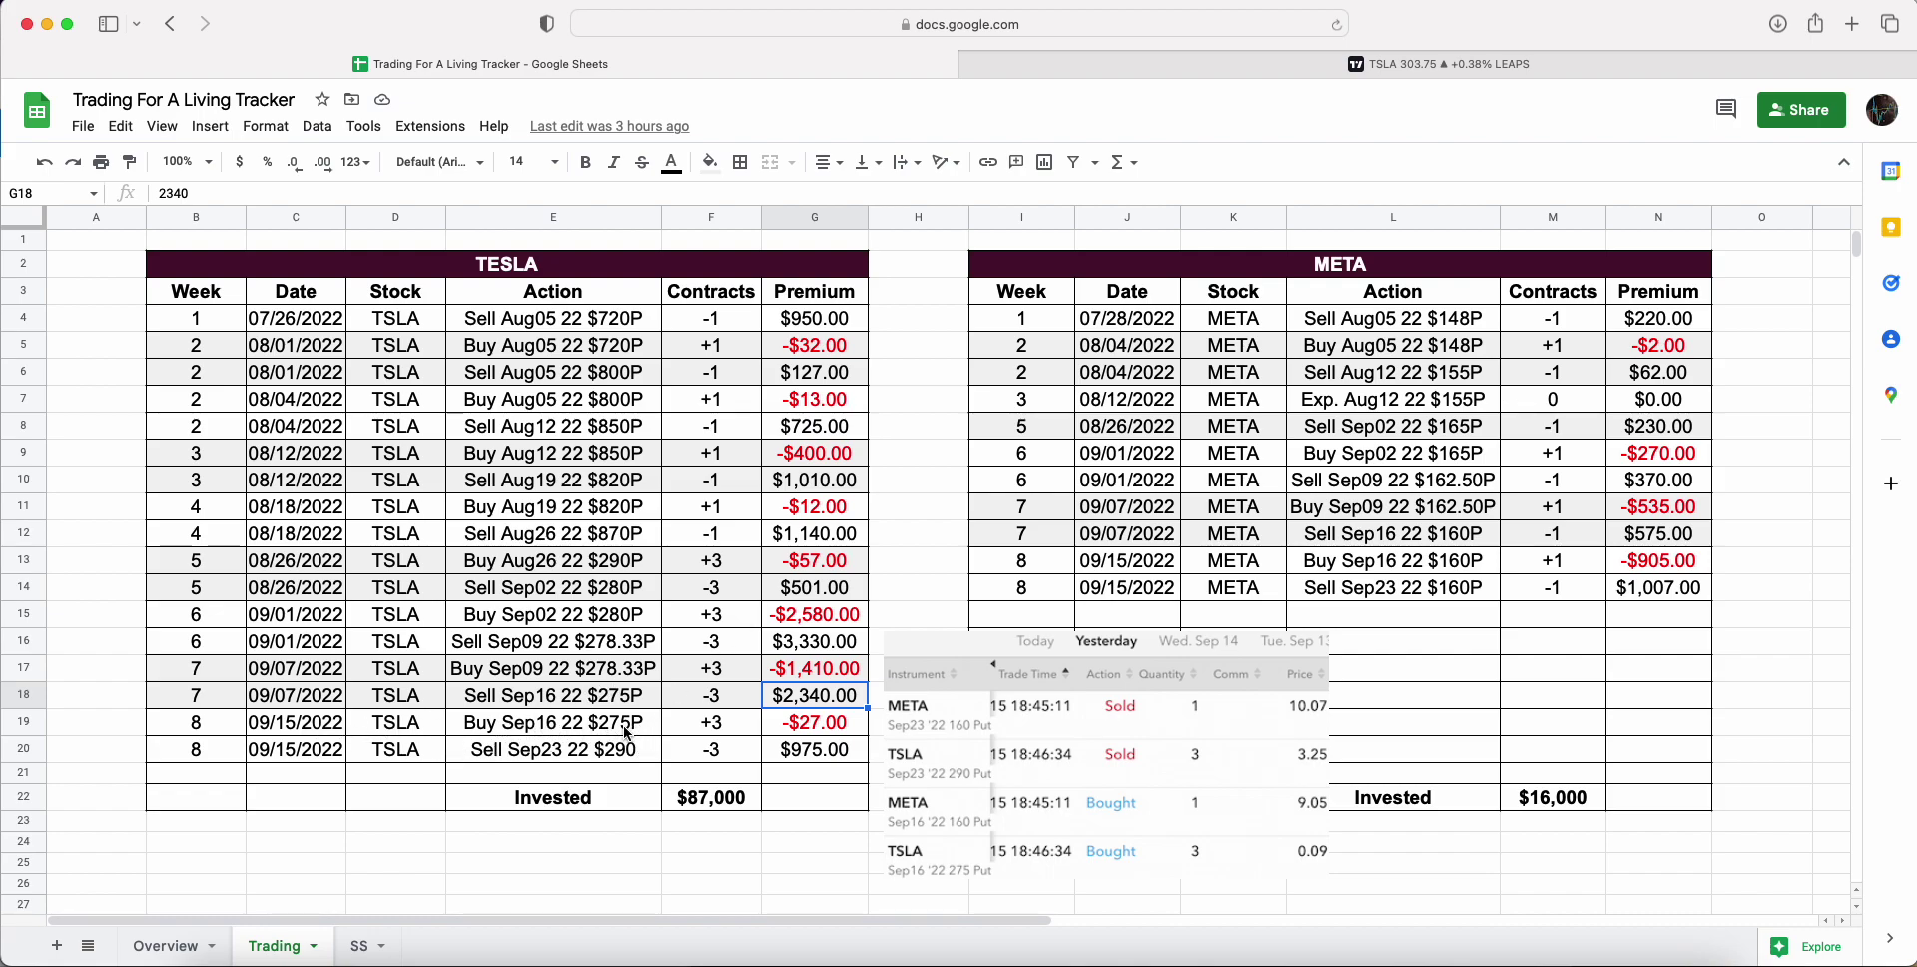
{"action": "left_click", "coordinate": [801, 730]}
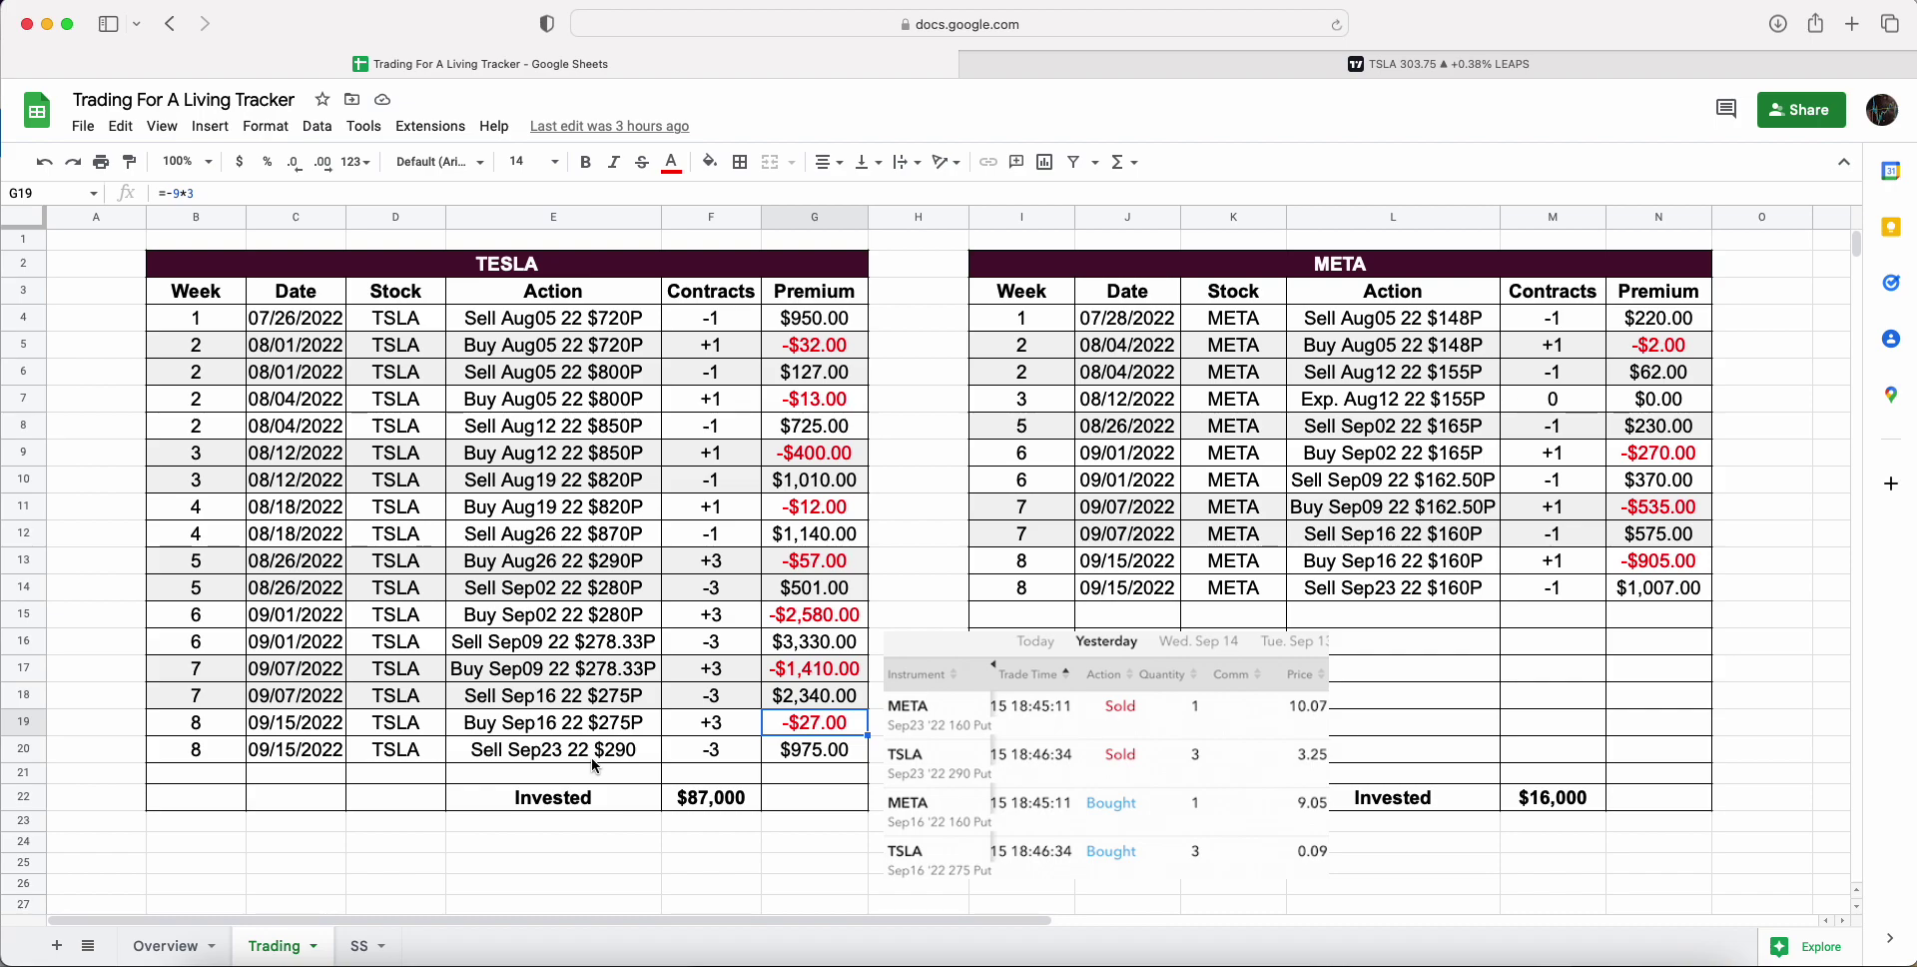
{"action": "left_click", "coordinate": [797, 756]}
{"action": "left_click_drag", "start_coordinate": [819, 734], "coordinate": [777, 749]}
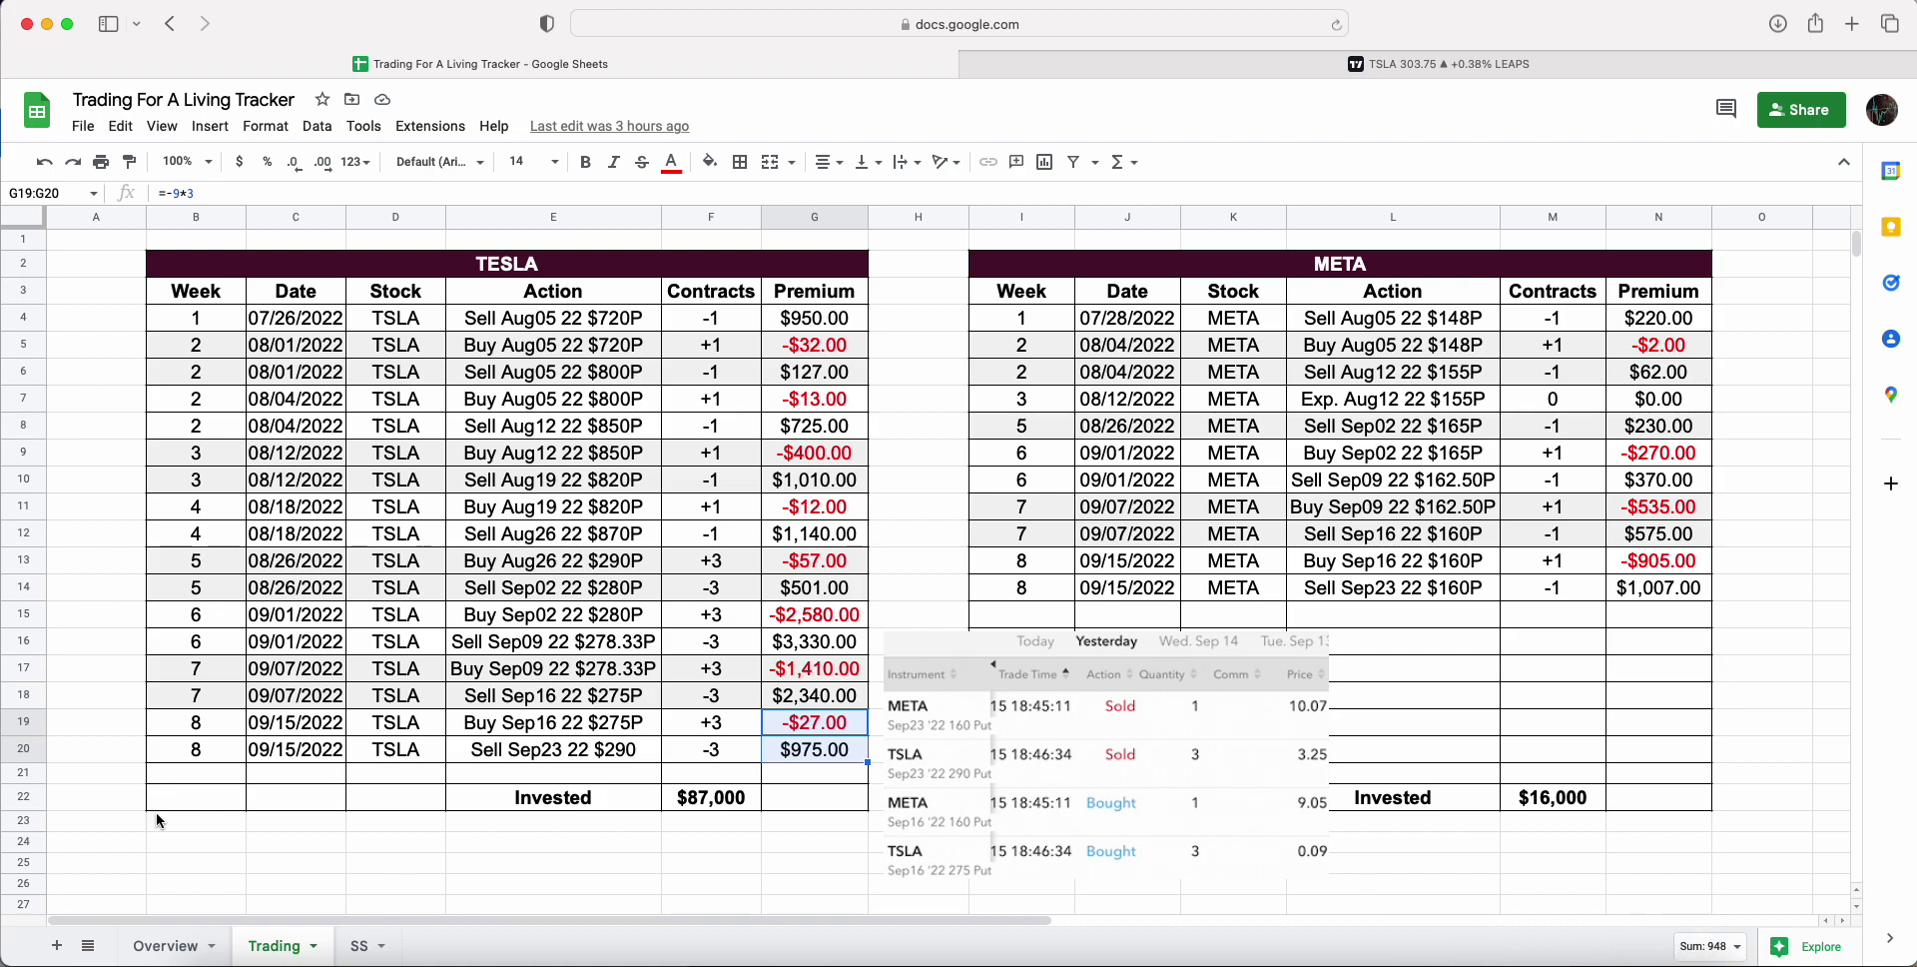
Step: Inspect the formula for week 8's Trading income on the Overview sheet, and return to the Trading sheet
{"action": "left_click", "coordinate": [170, 945]}
{"action": "left_click", "coordinate": [339, 595]}
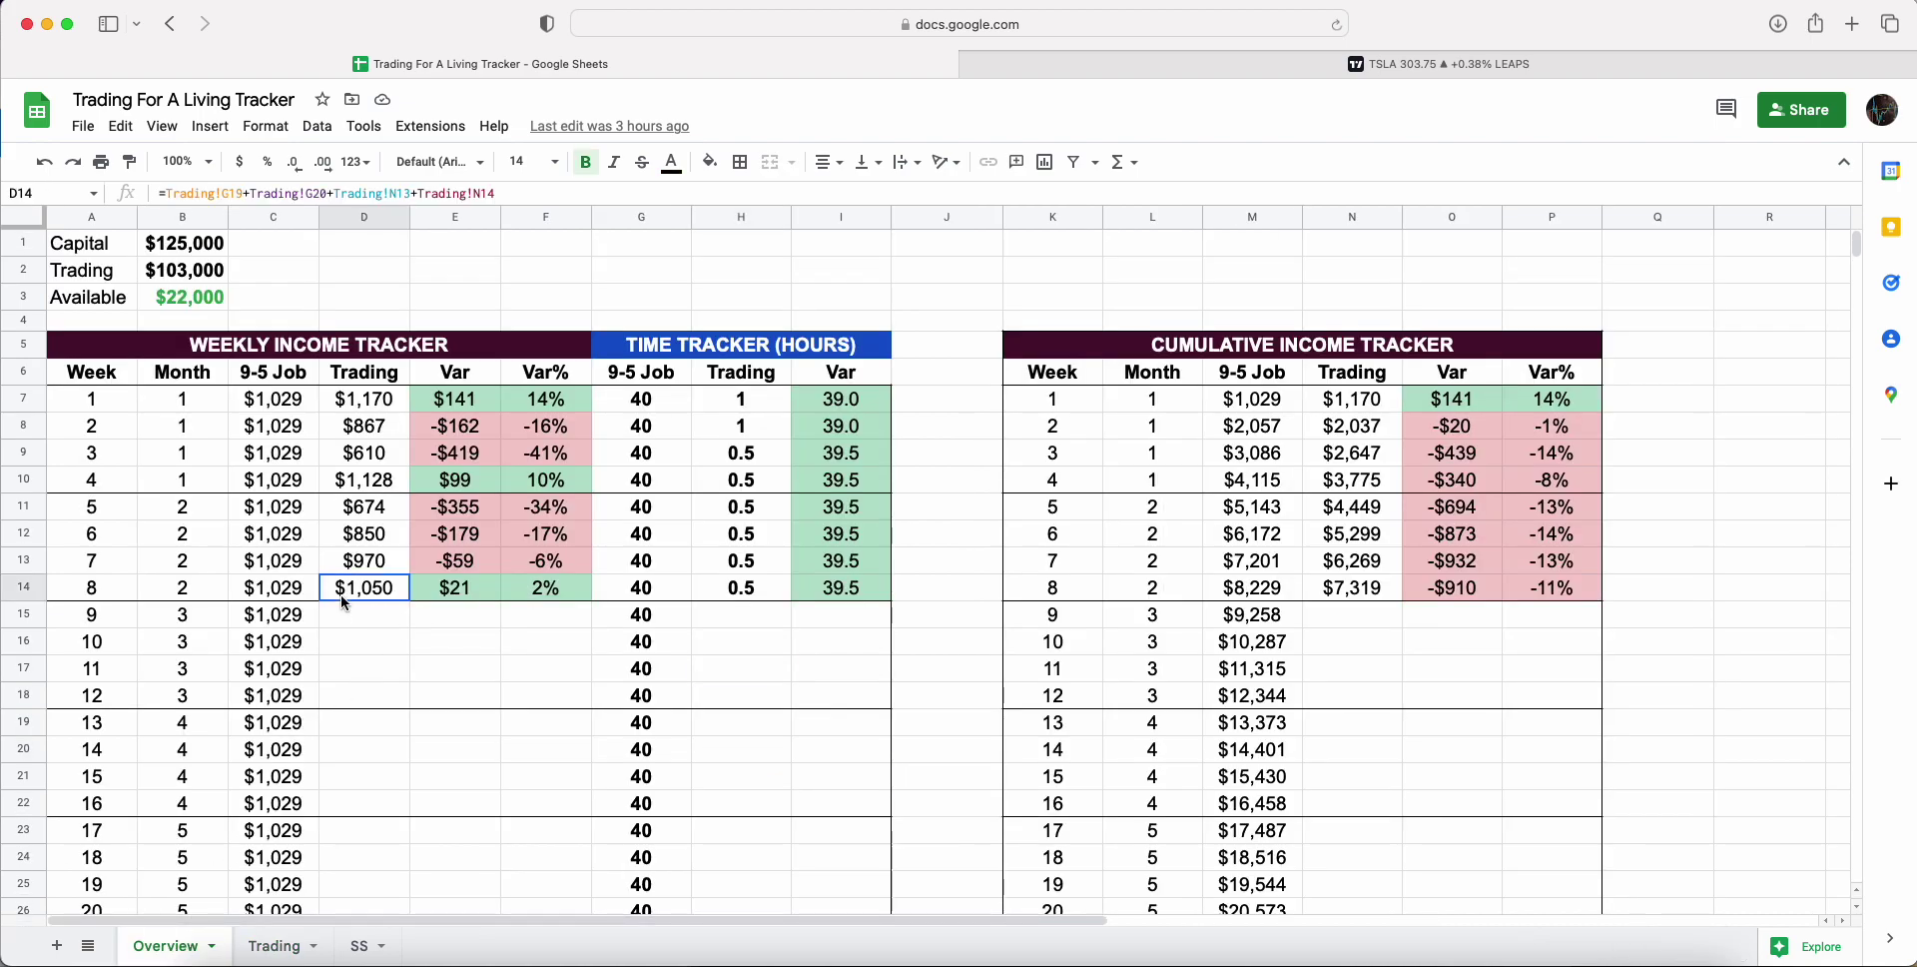
{"action": "left_click", "coordinate": [267, 959]}
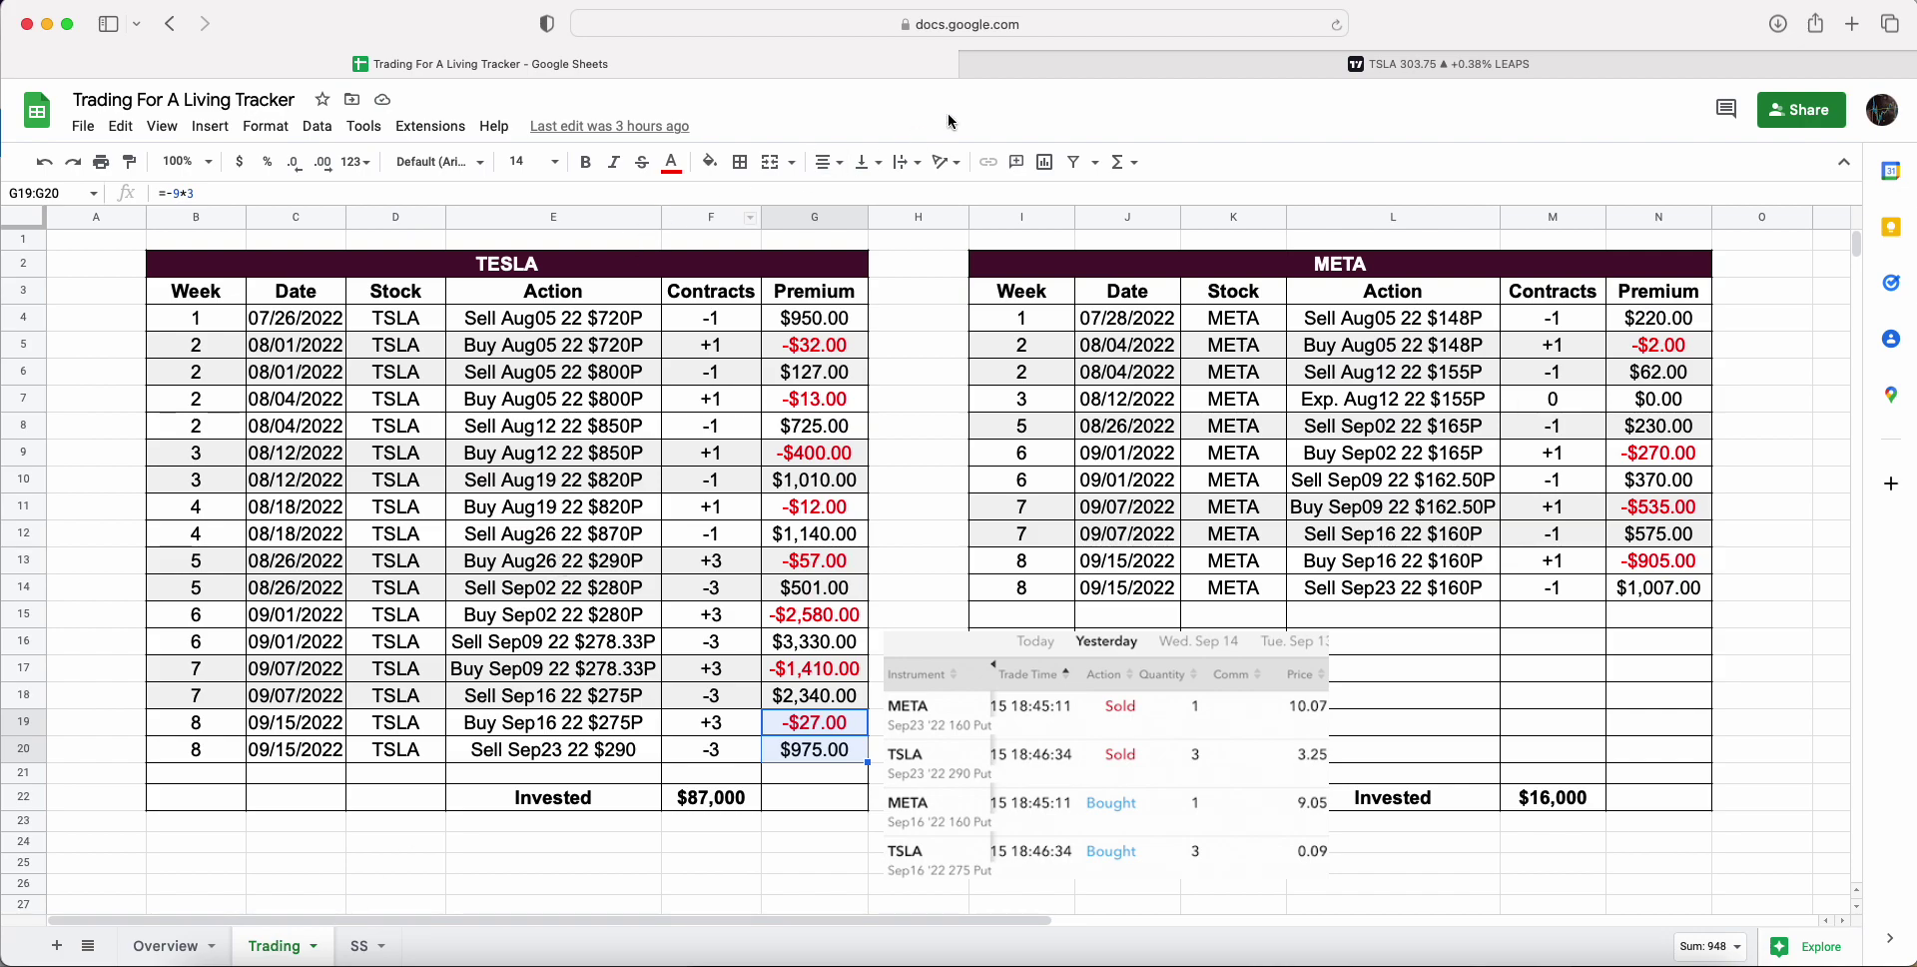
Step: Switch to the TradingView TSLA chart and examine the price against the $290 put line and the nearby pivot levels
{"action": "left_click", "coordinate": [1080, 60]}
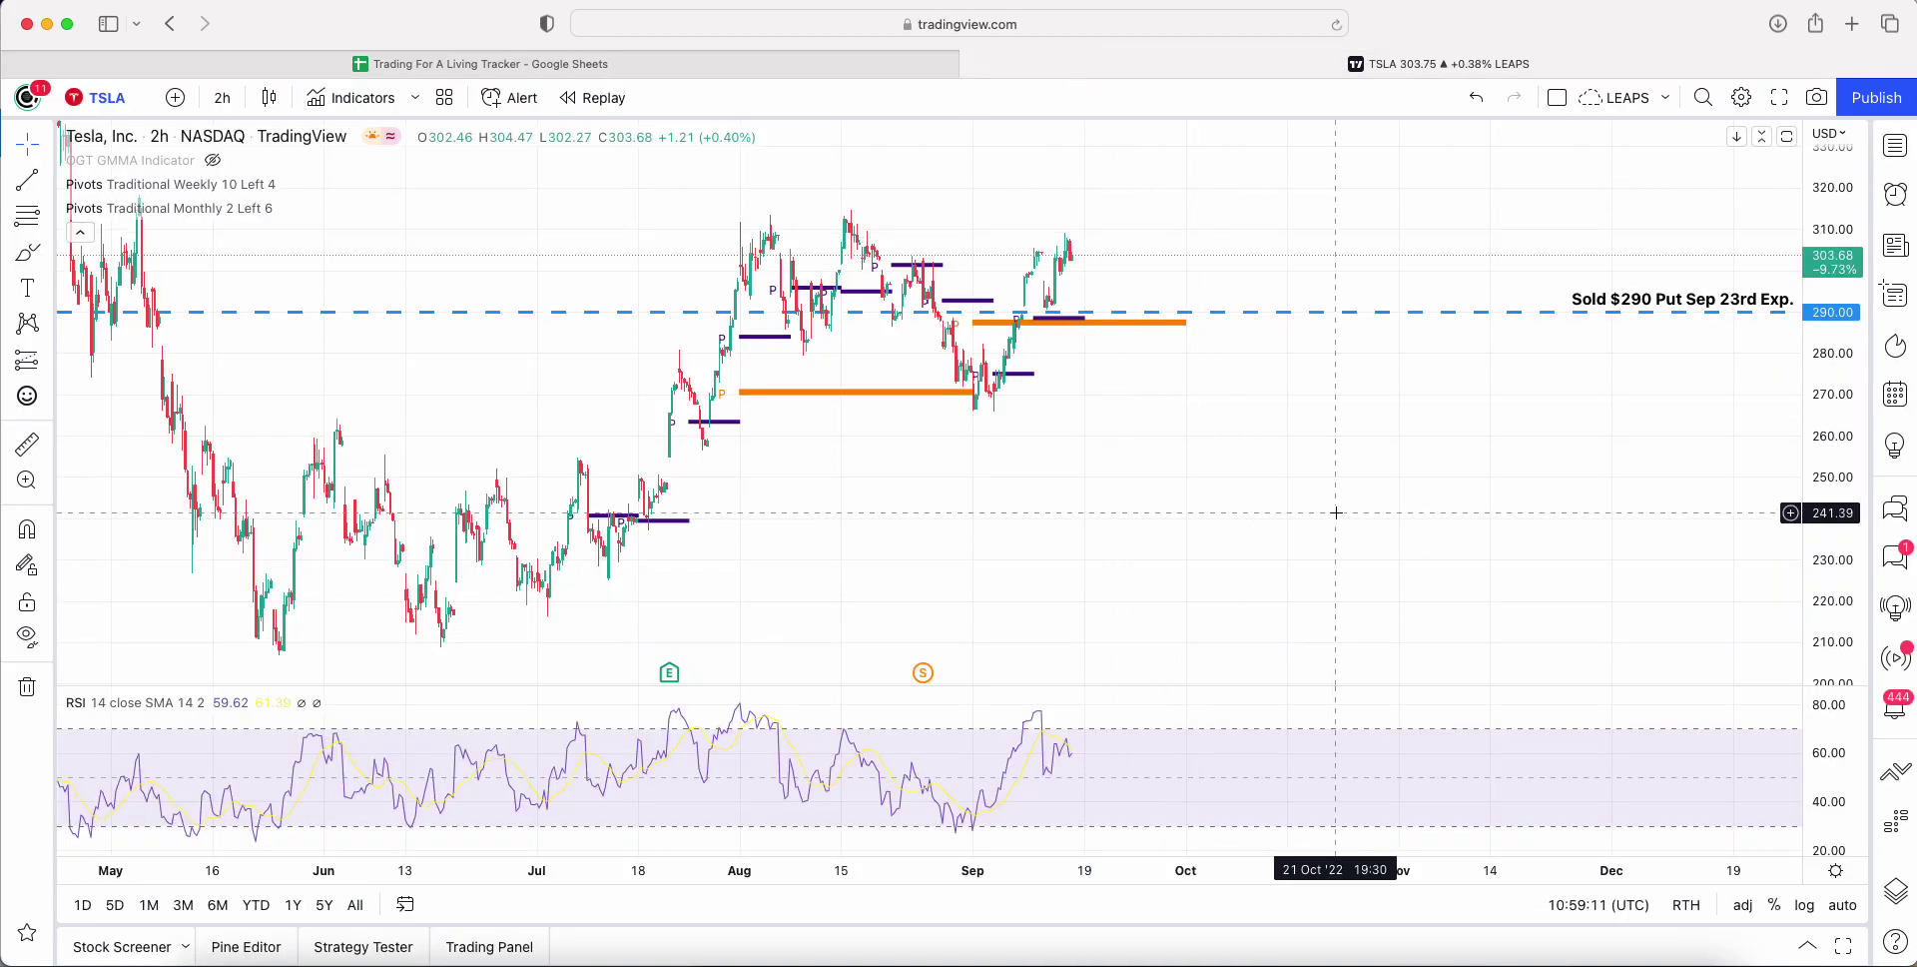
{"action": "left_click_drag", "start_coordinate": [1337, 512], "coordinate": [1194, 561]}
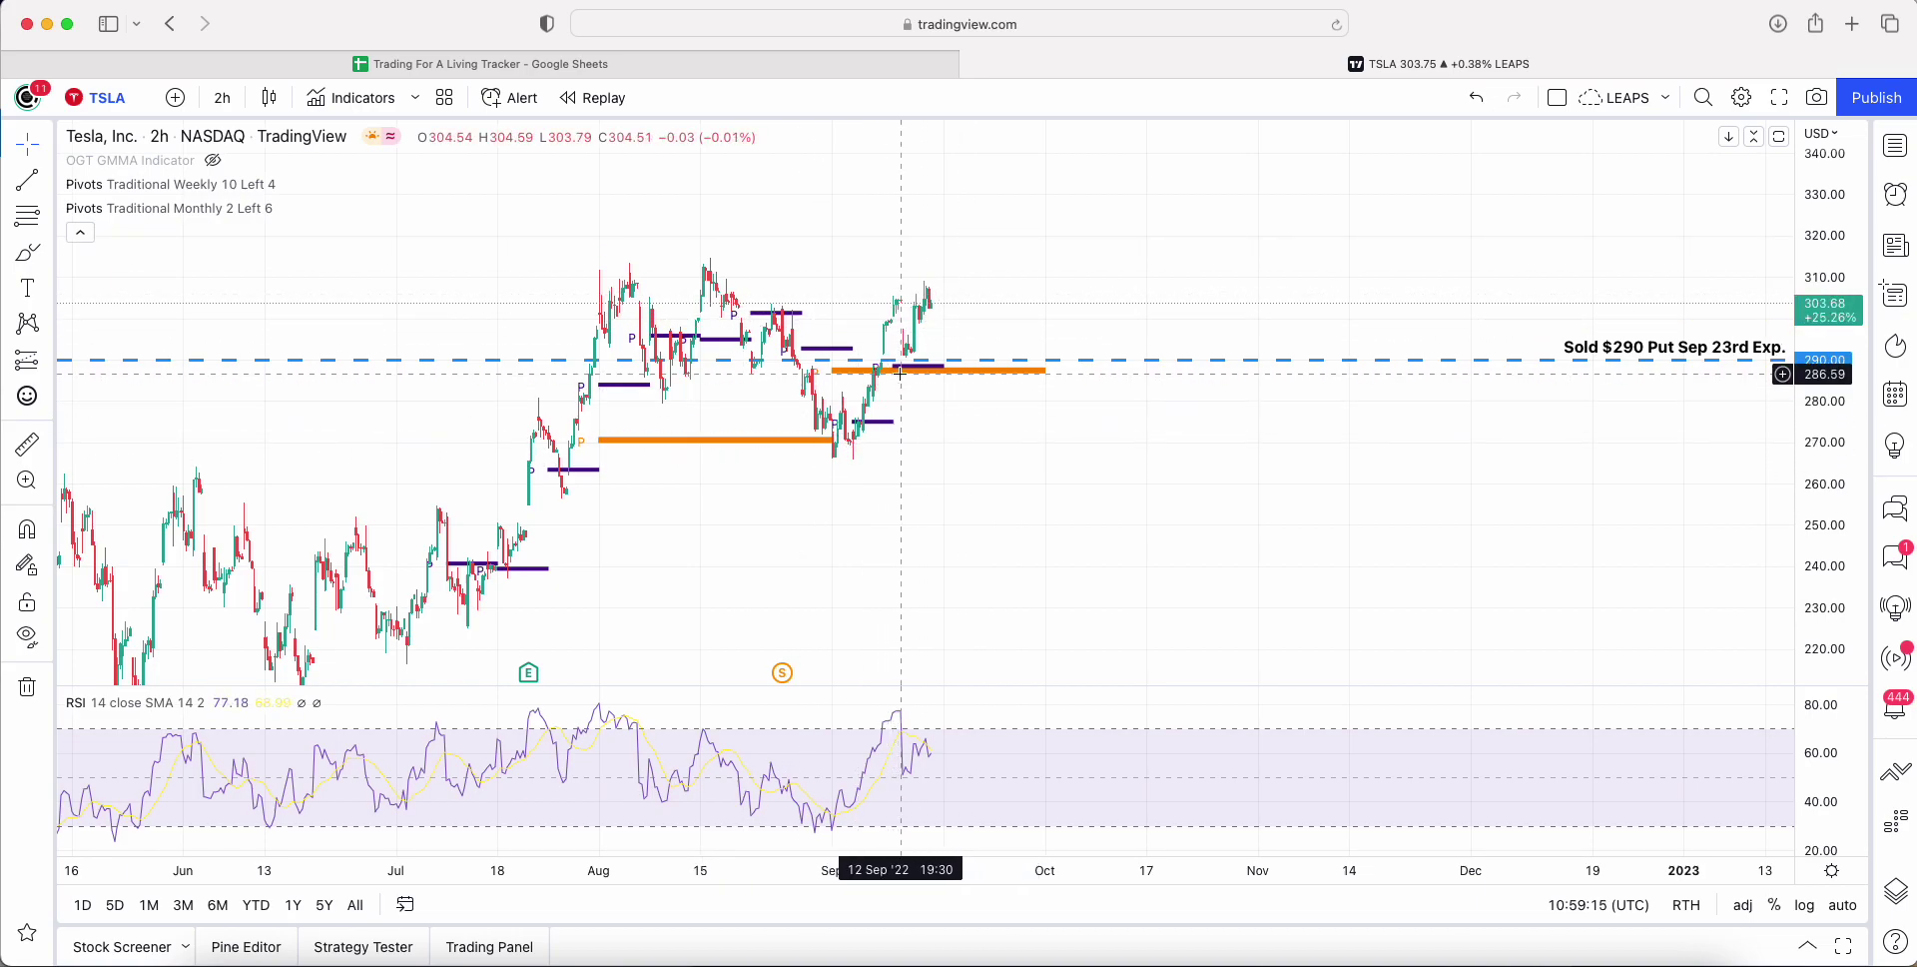
{"action": "left_click_drag", "start_coordinate": [909, 361], "coordinate": [908, 367]}
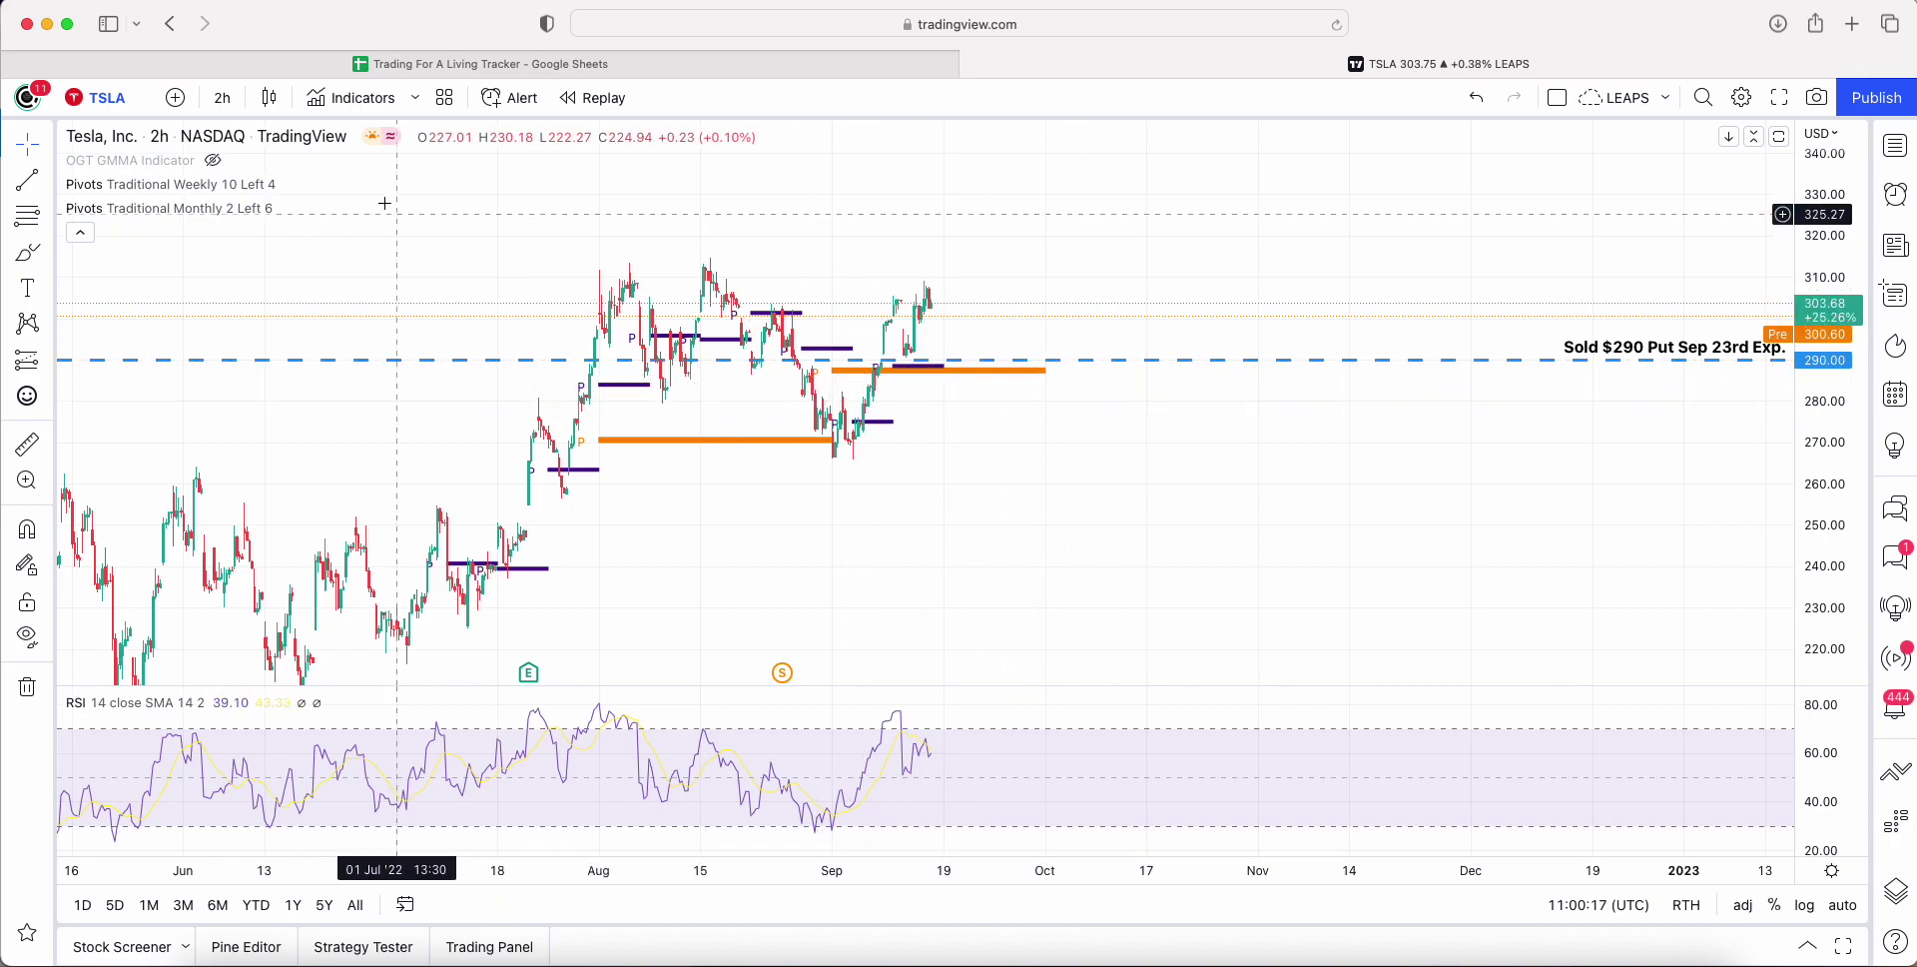
Step: Change the chart's symbol to META
{"action": "left_click", "coordinate": [110, 98]}
{"action": "type", "text": "MET"}
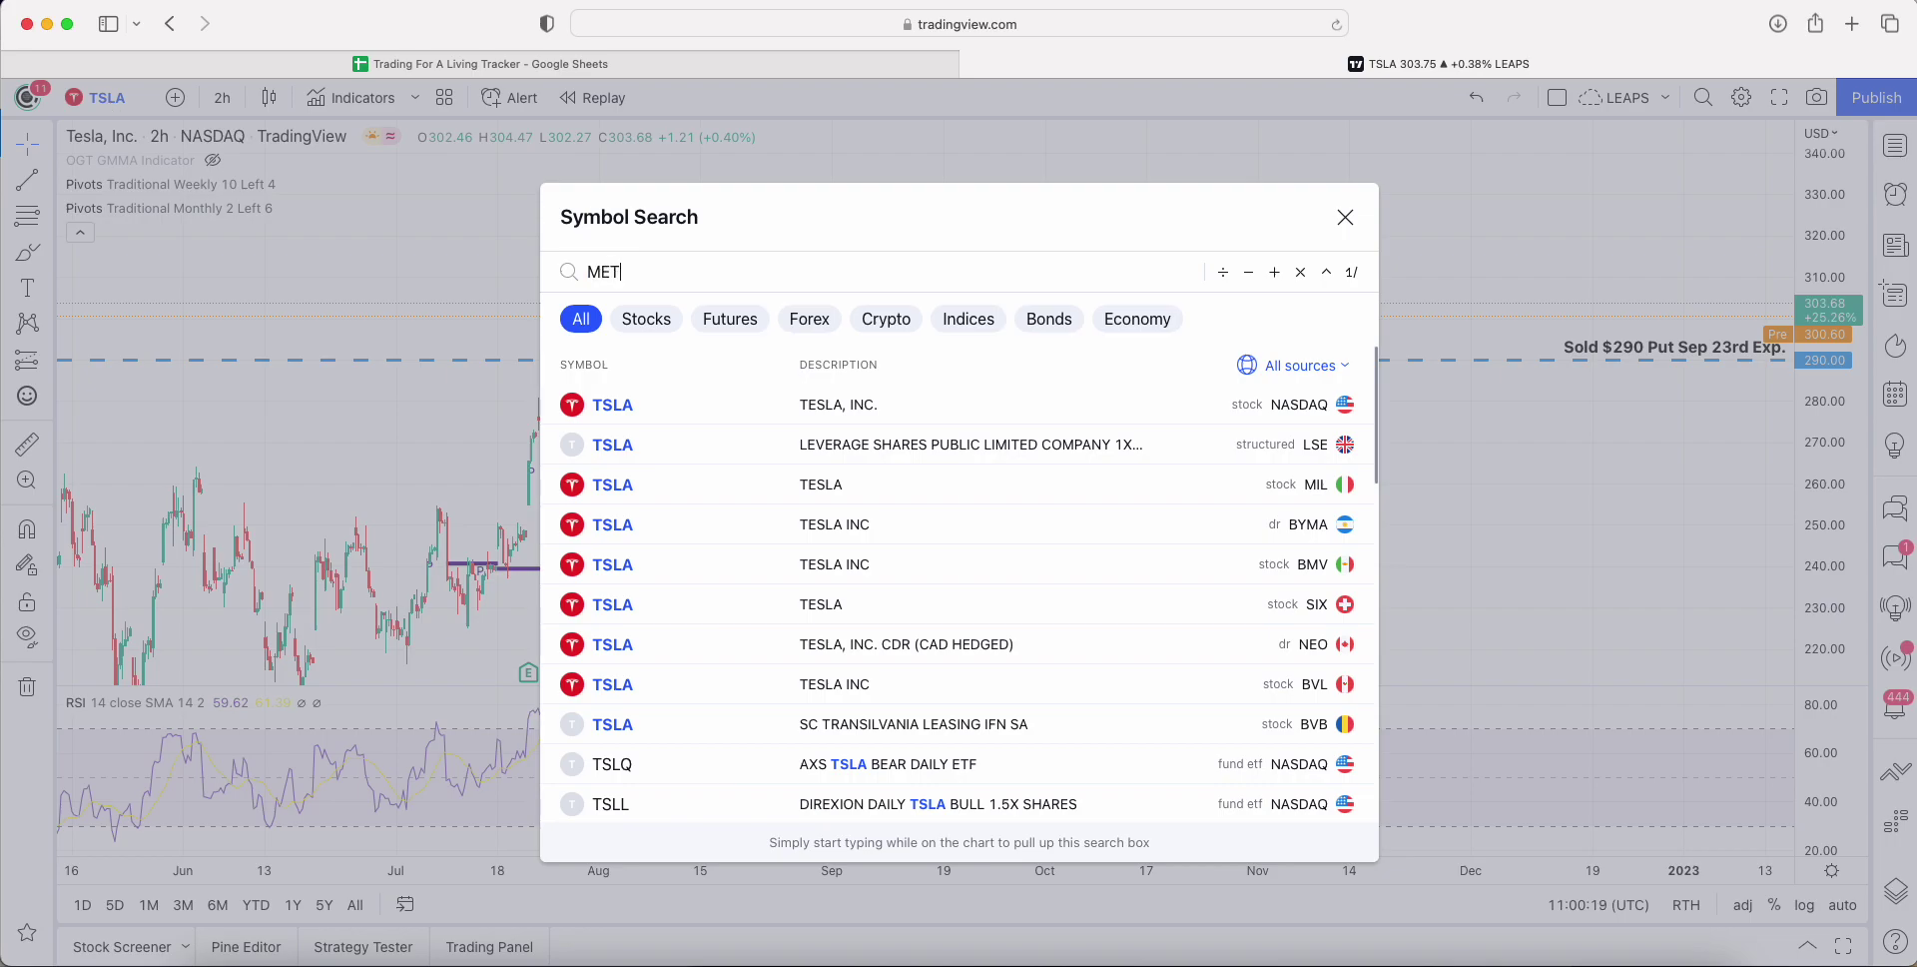
{"action": "type", "text": "A"}
{"action": "key", "text": "Return"}
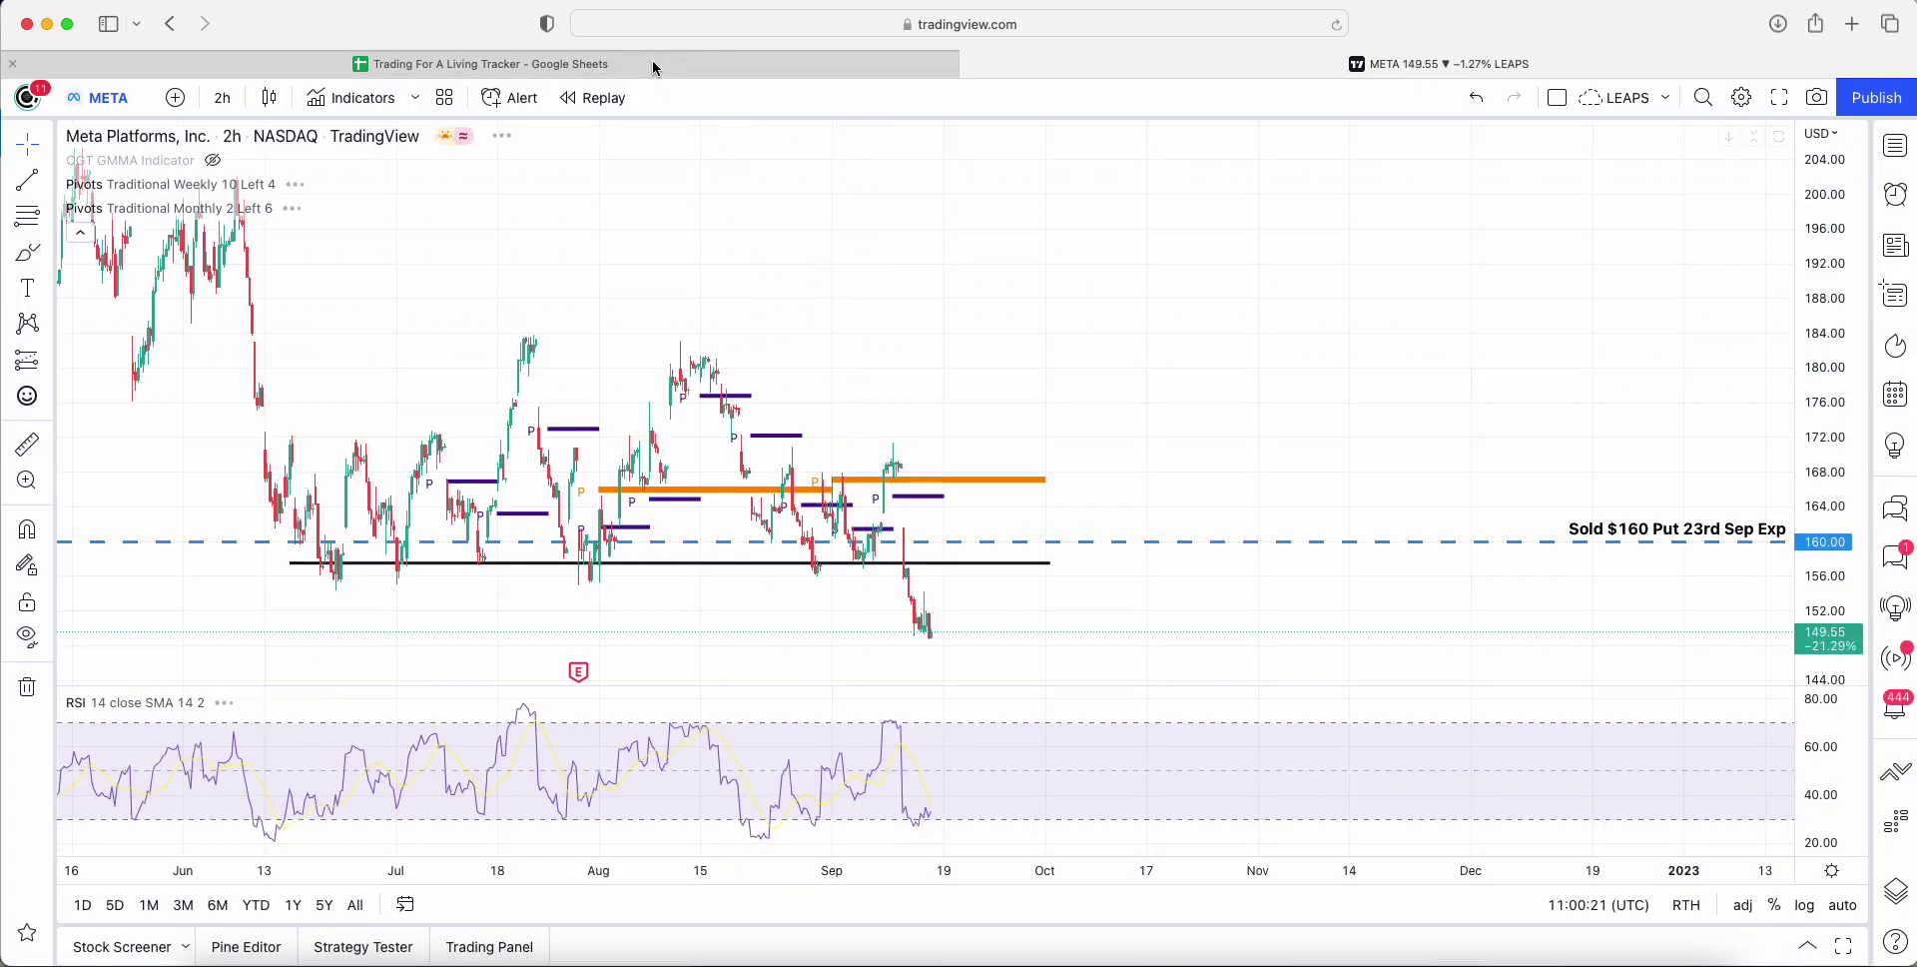
Step: Return to the tracker's Trading sheet and review the META trades and the brokerage screenshot, checking them against the META chart
{"action": "left_click", "coordinate": [654, 67]}
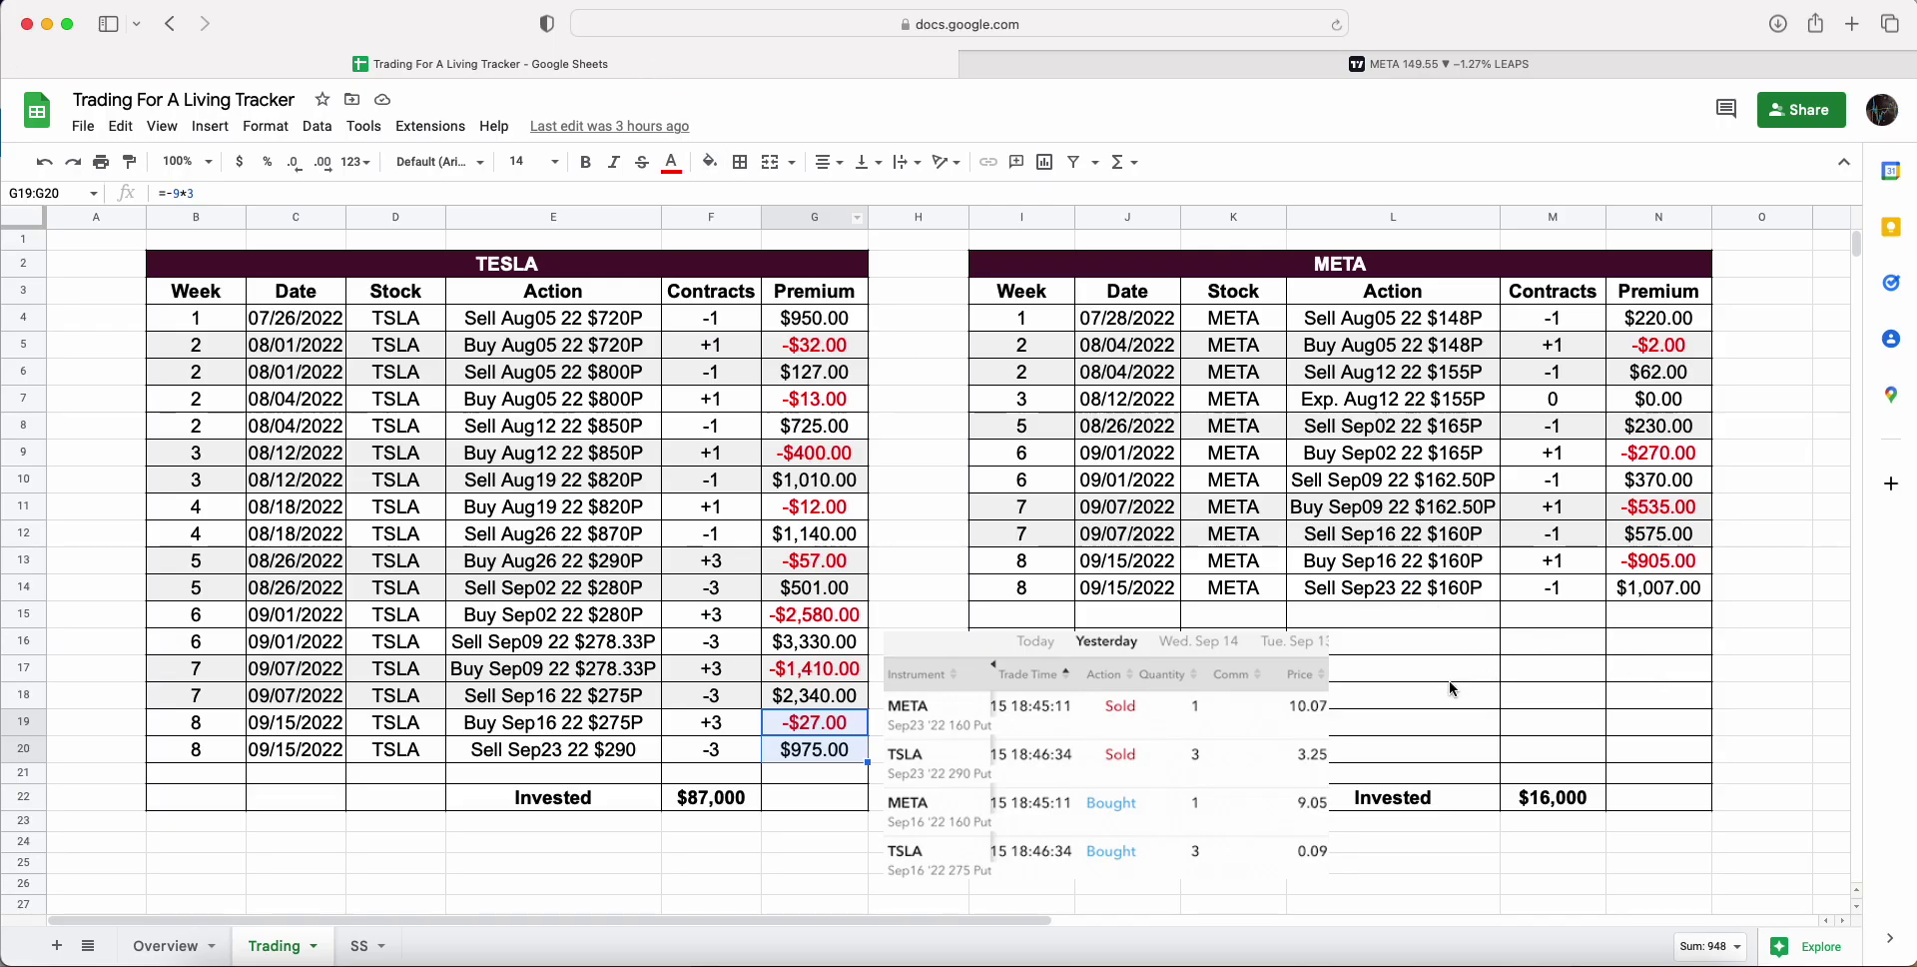
{"action": "left_click", "coordinate": [941, 731]}
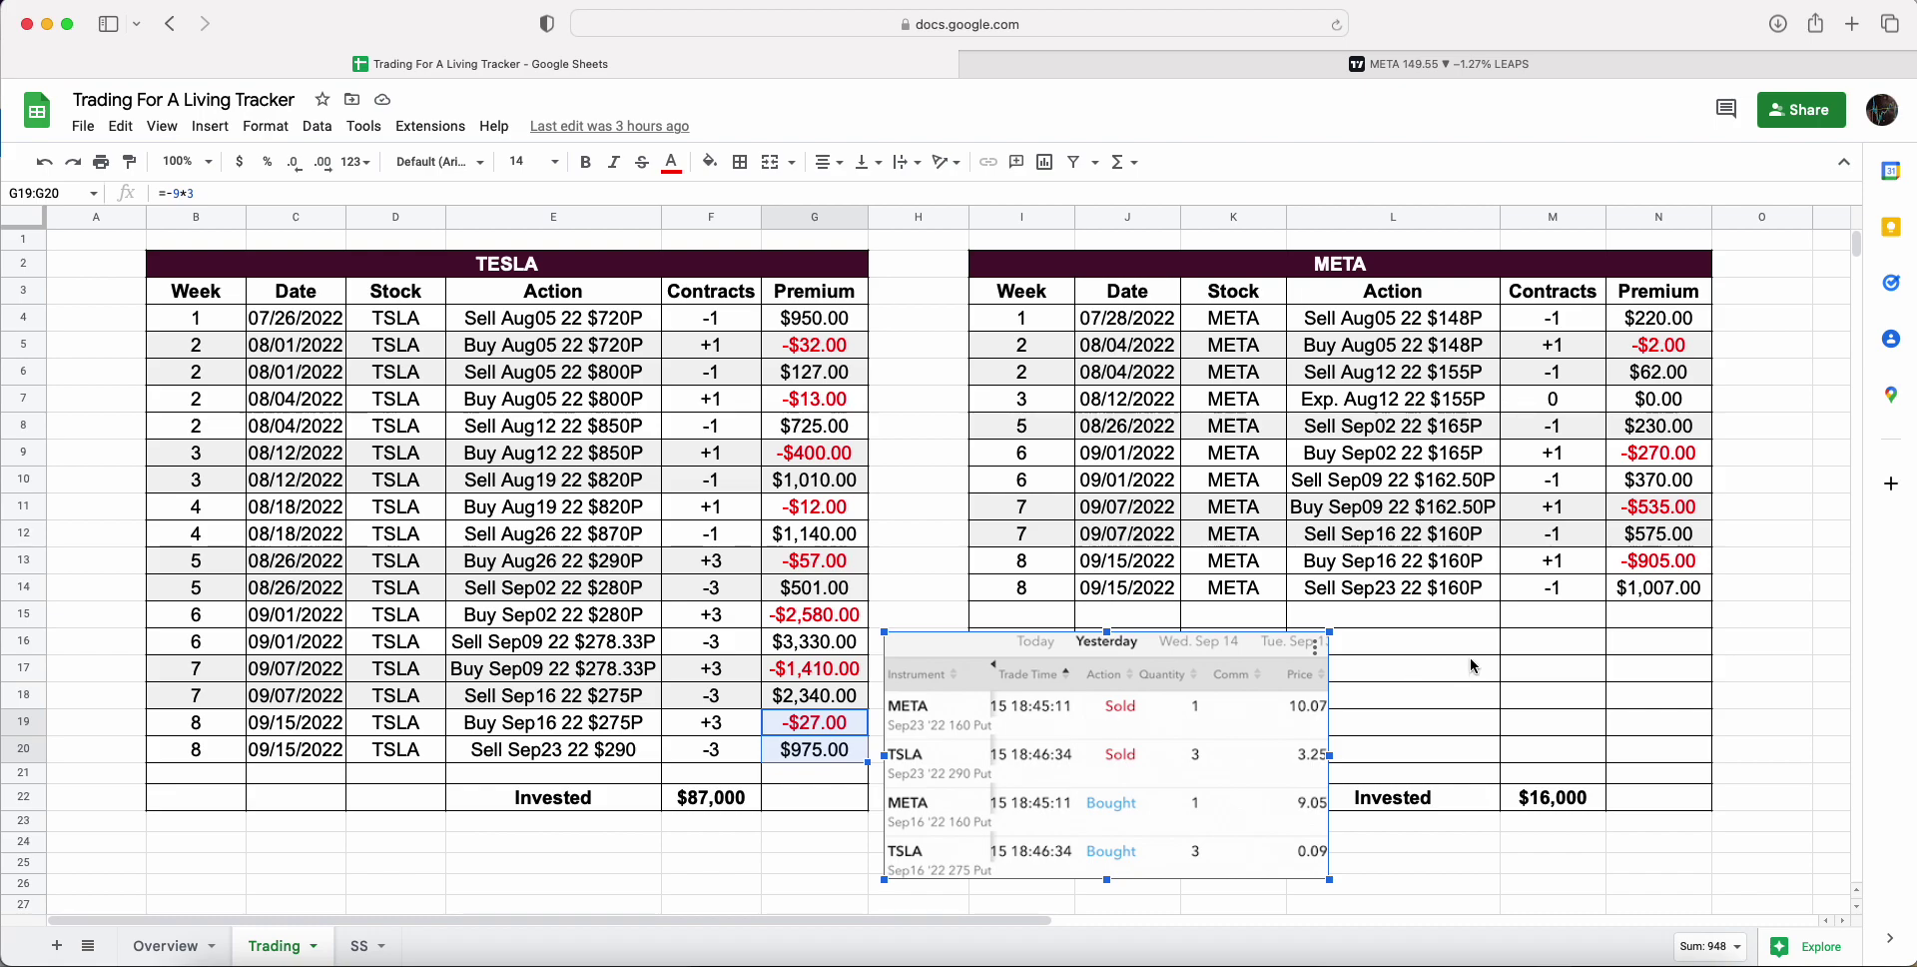
{"action": "left_click", "coordinate": [1434, 661]}
{"action": "left_click_drag", "start_coordinate": [1018, 544], "coordinate": [1730, 599]}
{"action": "left_click", "coordinate": [1161, 70]}
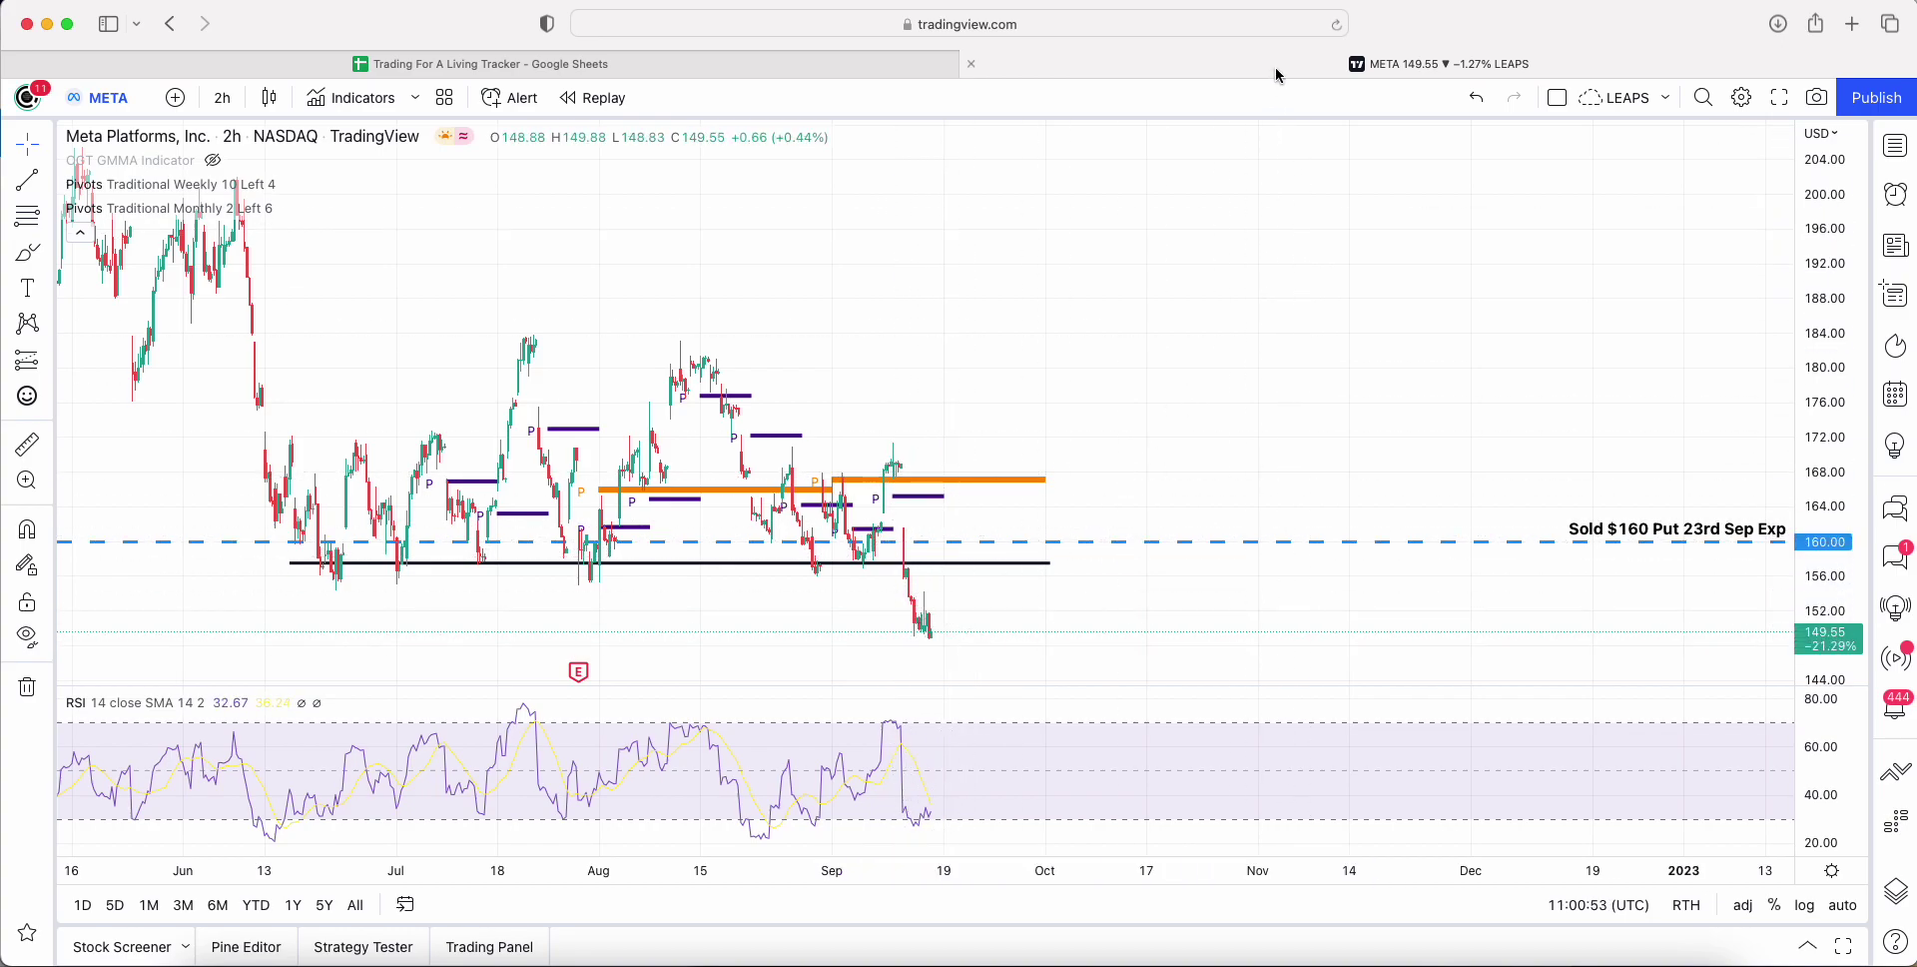
{"action": "left_click", "coordinate": [839, 72]}
{"action": "left_click", "coordinate": [1594, 647]}
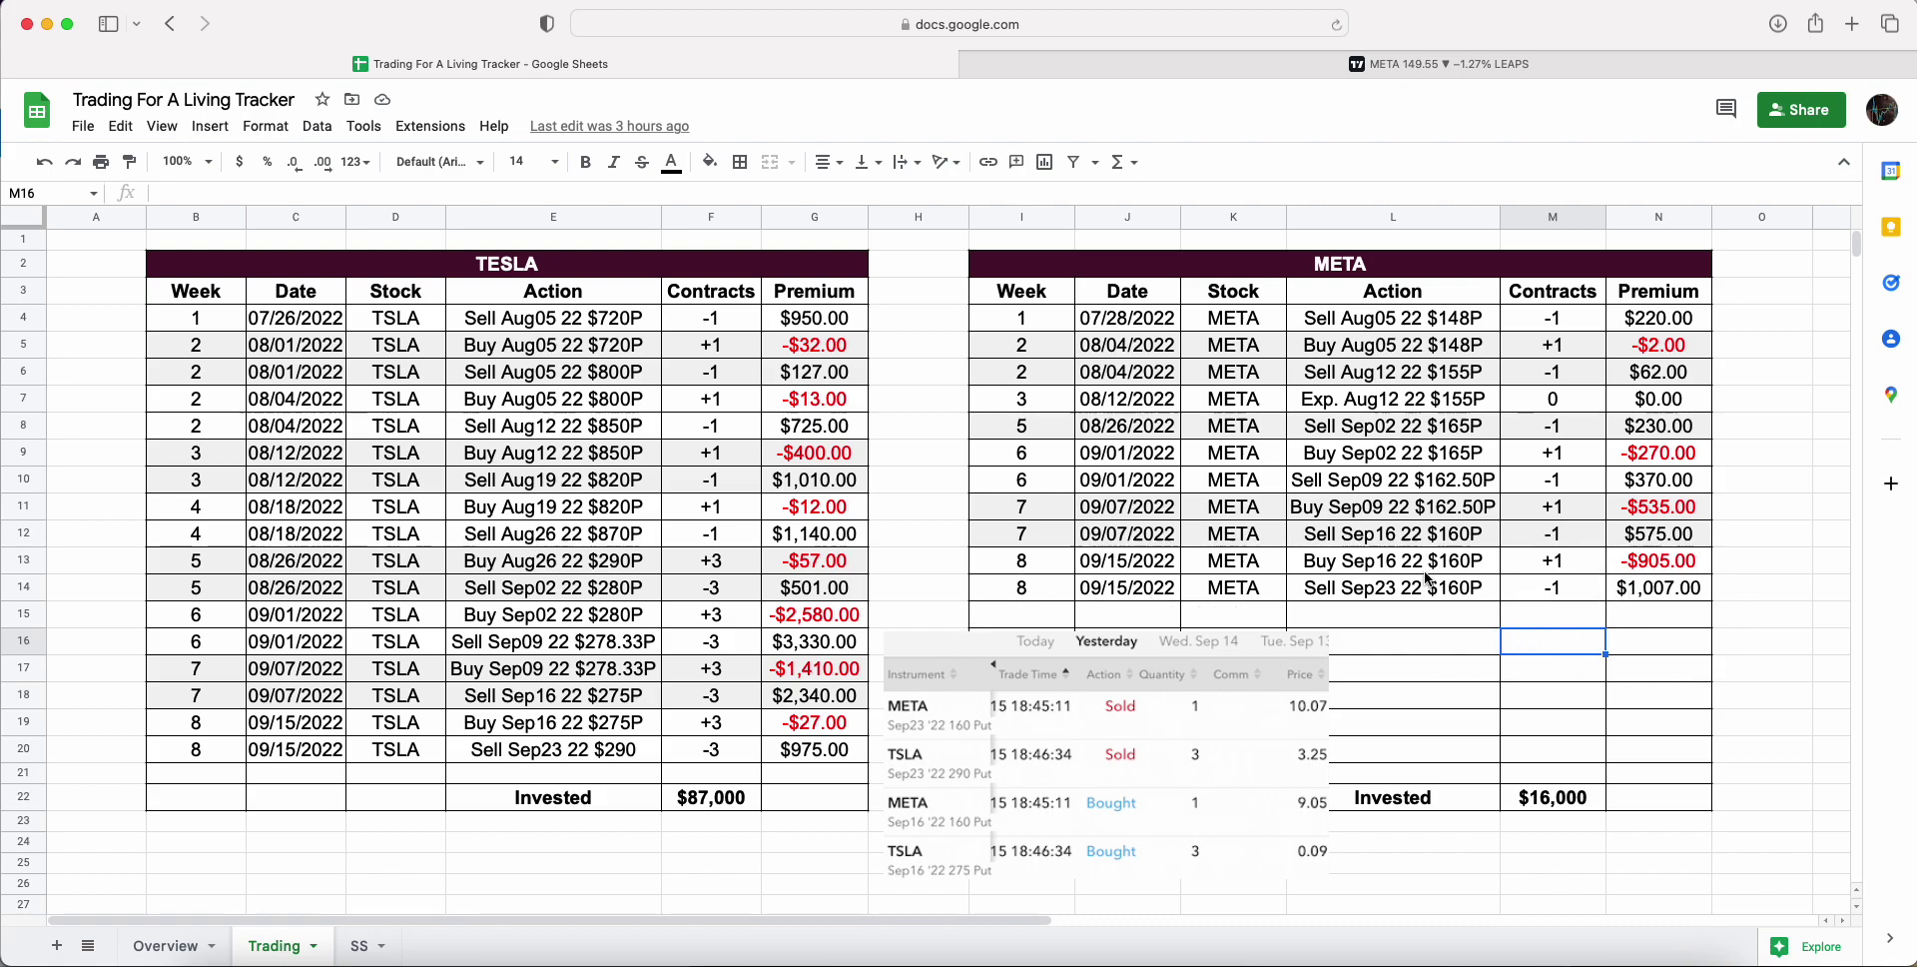
Step: Sum META's week 8 premiums (N13:N14) and review the Sep16 $160 buyback and Sep23 $160 sale rows
{"action": "left_click_drag", "start_coordinate": [1659, 572], "coordinate": [1659, 589]}
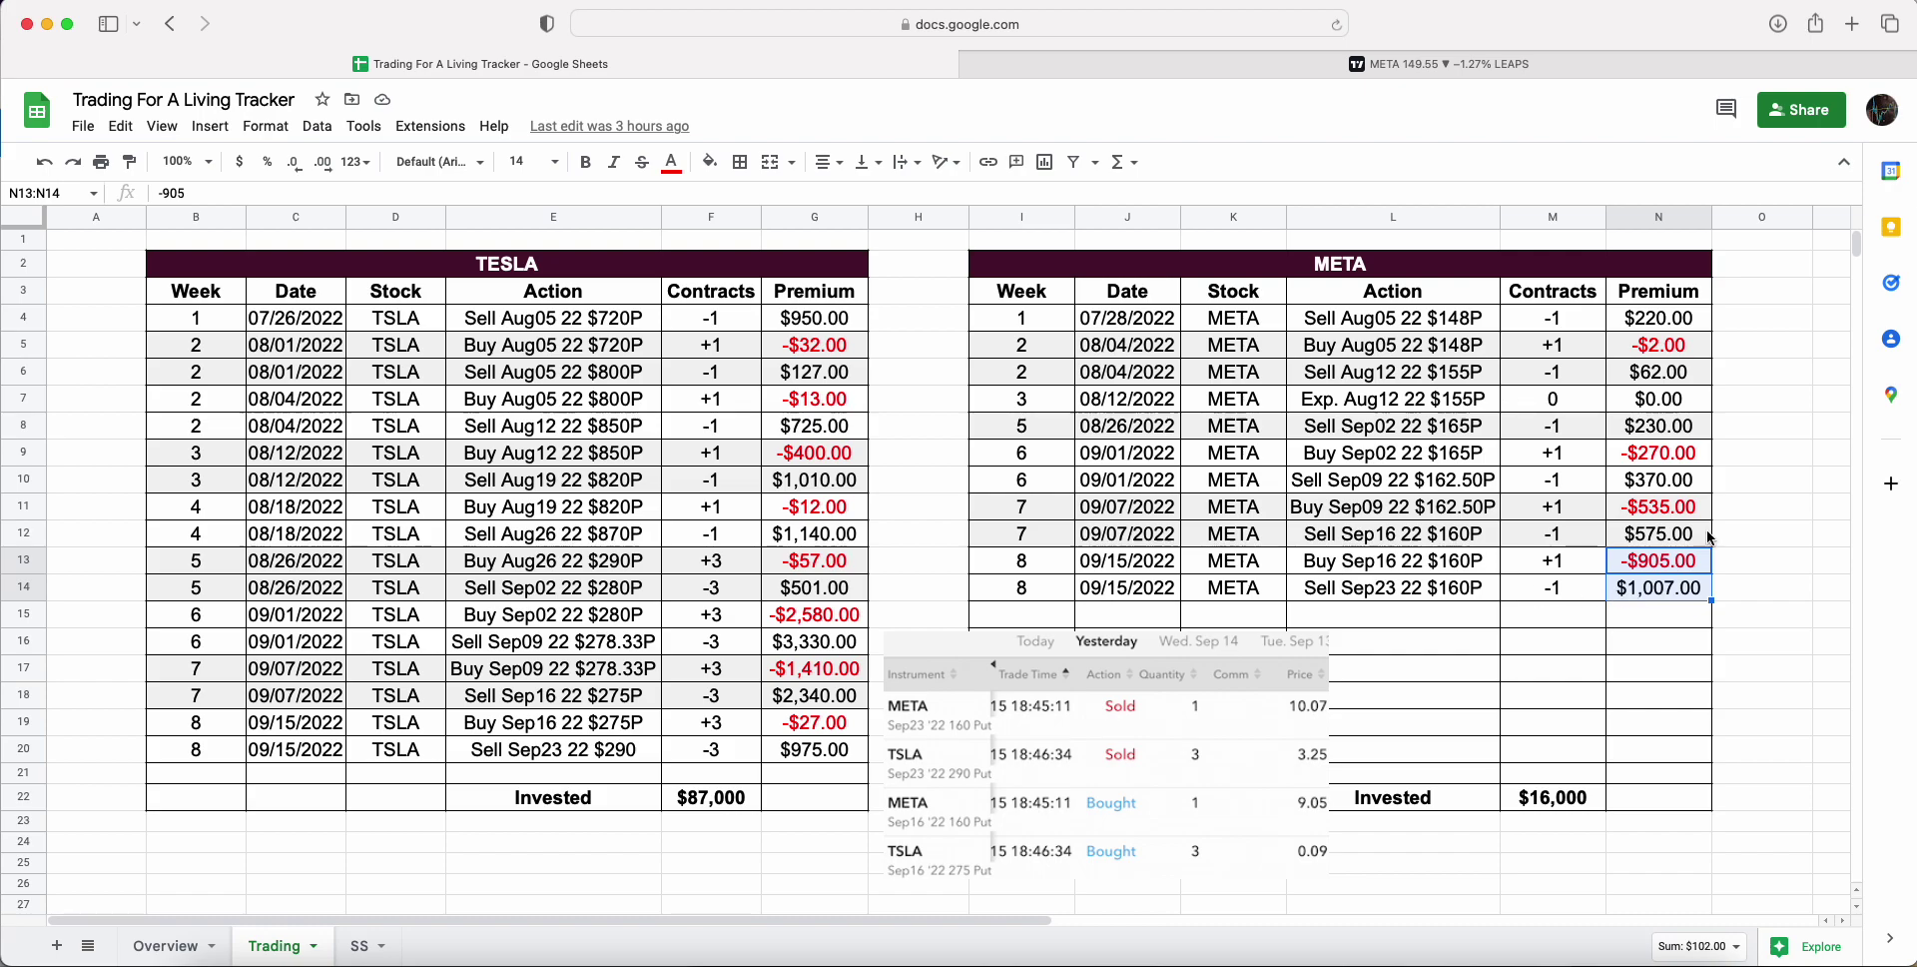
{"action": "left_click_drag", "start_coordinate": [1658, 561], "coordinate": [1004, 550]}
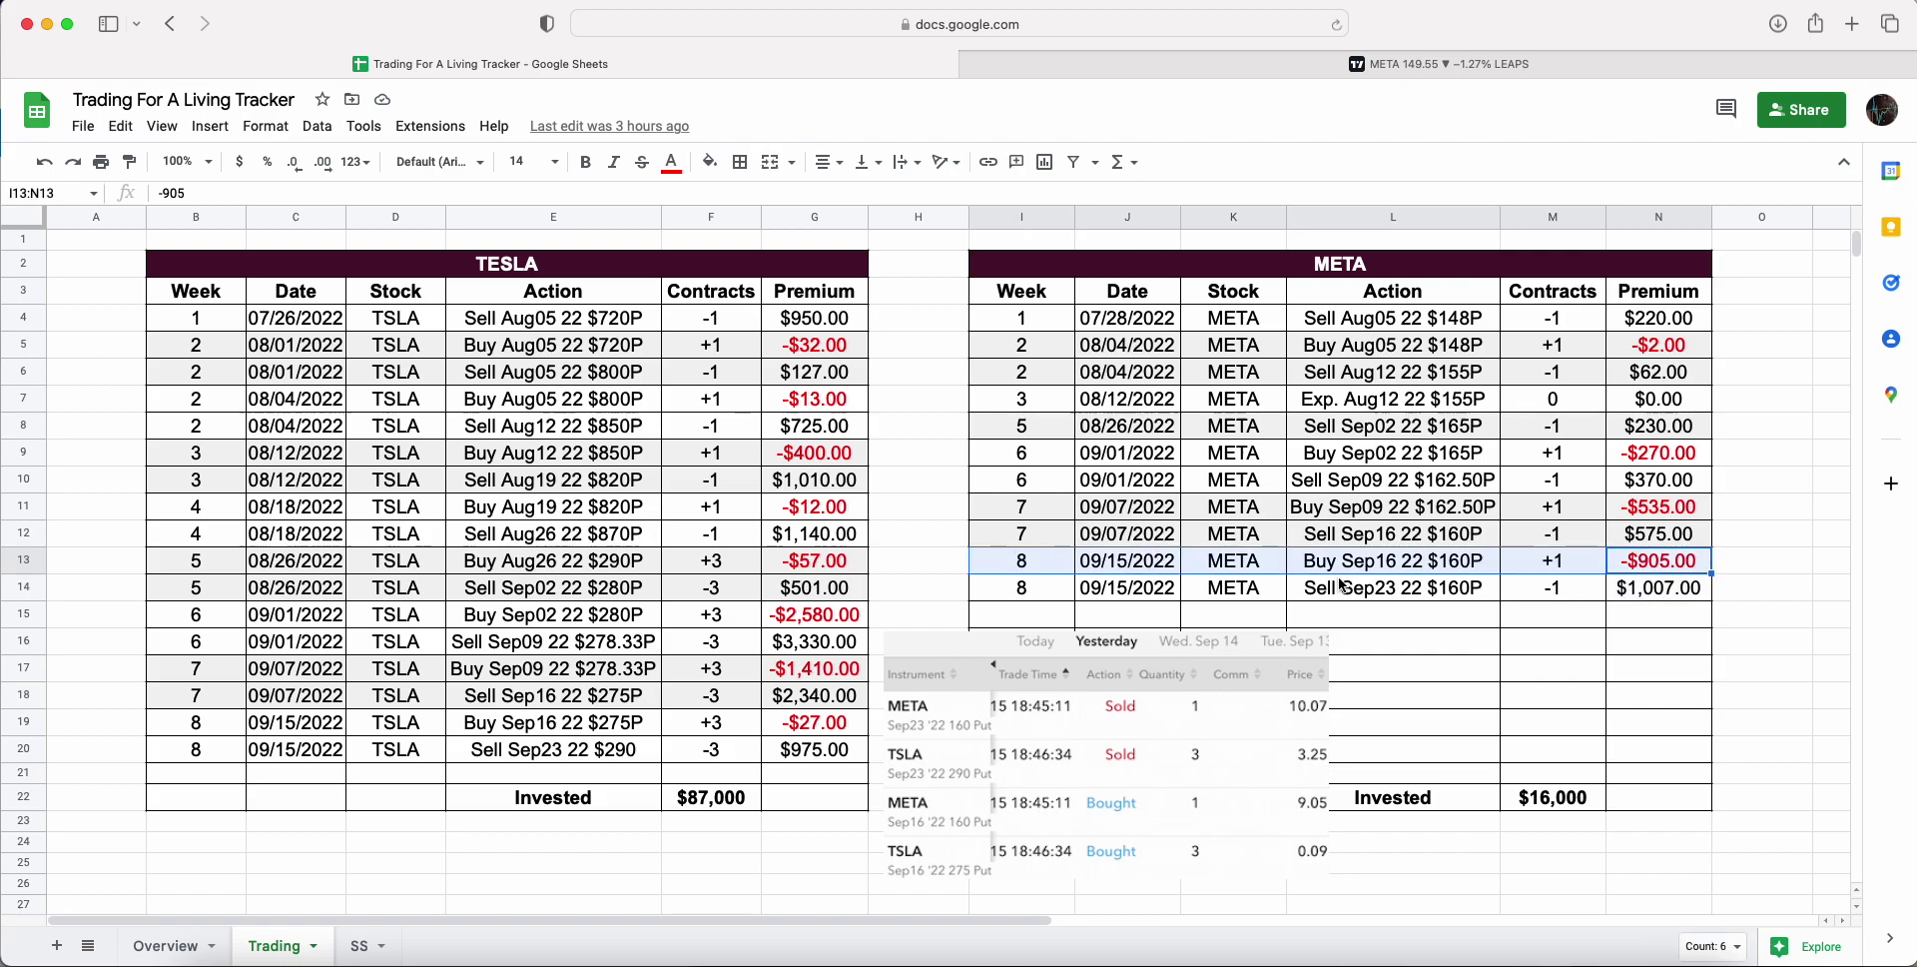
{"action": "left_click_drag", "start_coordinate": [1686, 563], "coordinate": [1688, 590]}
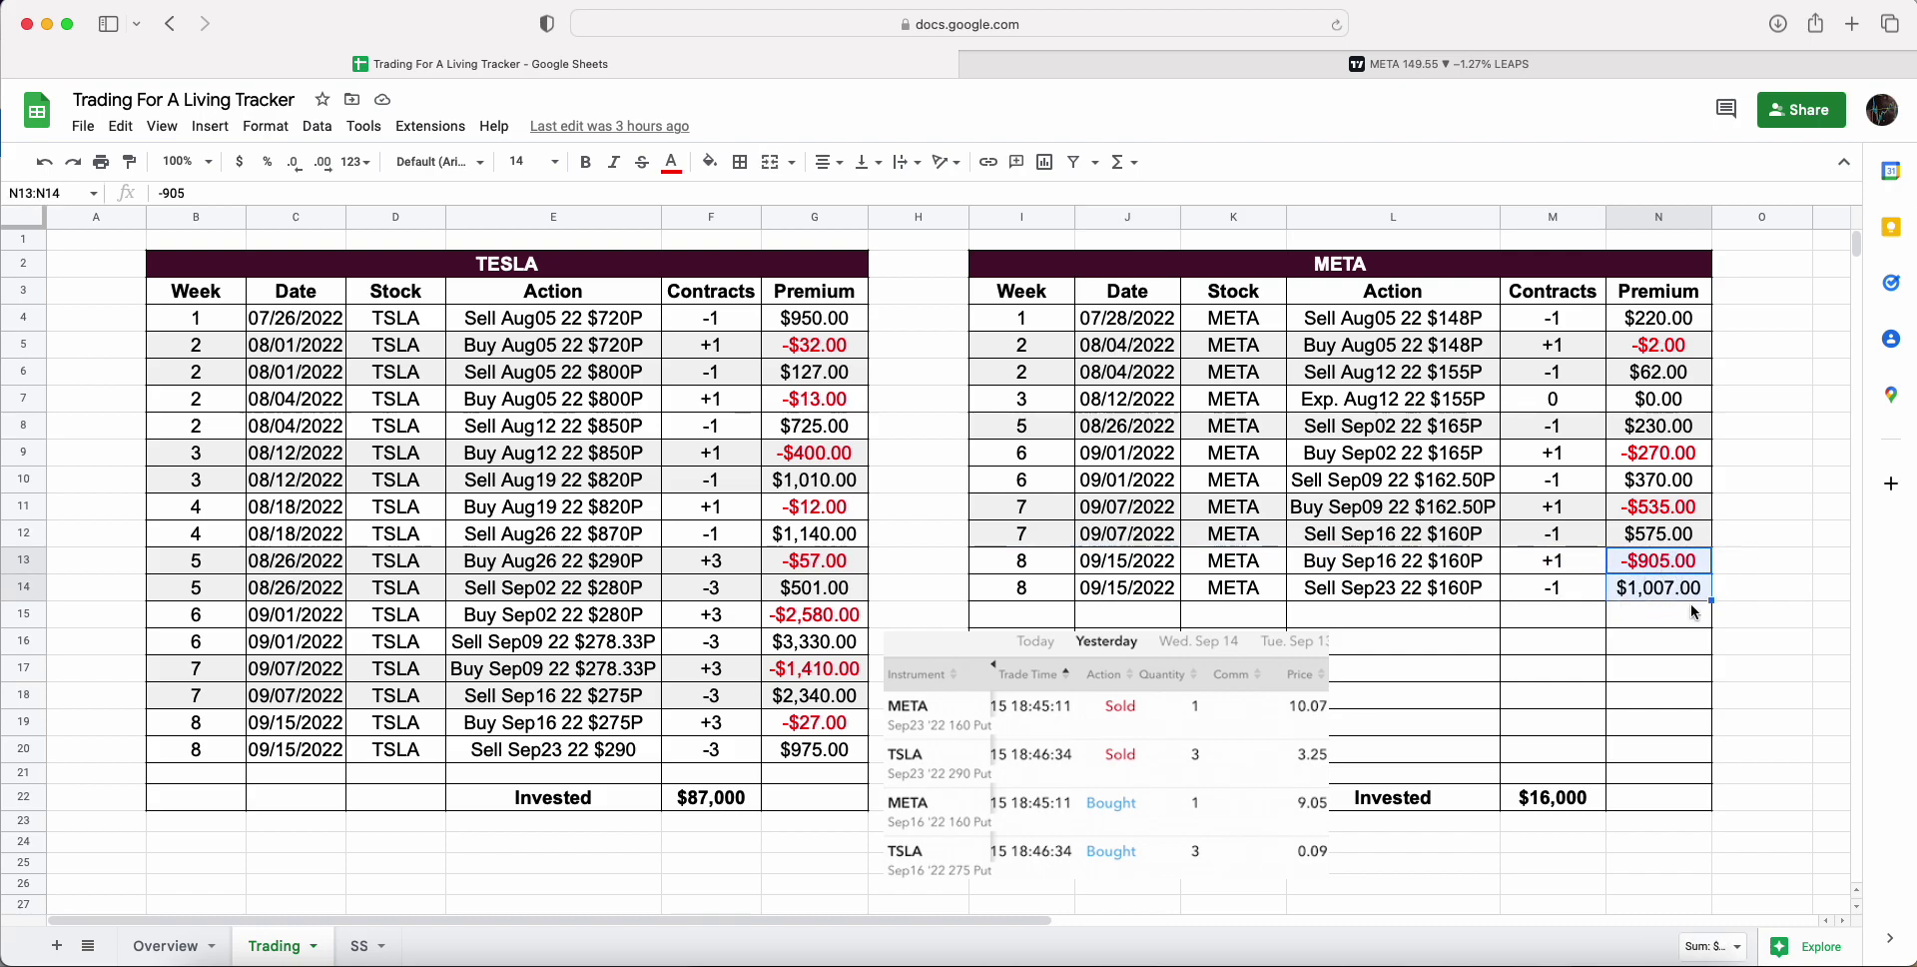
{"action": "key", "text": "shift+Up"}
{"action": "key", "text": "shift+Down"}
{"action": "left_click_drag", "start_coordinate": [1024, 597], "coordinate": [1755, 592]}
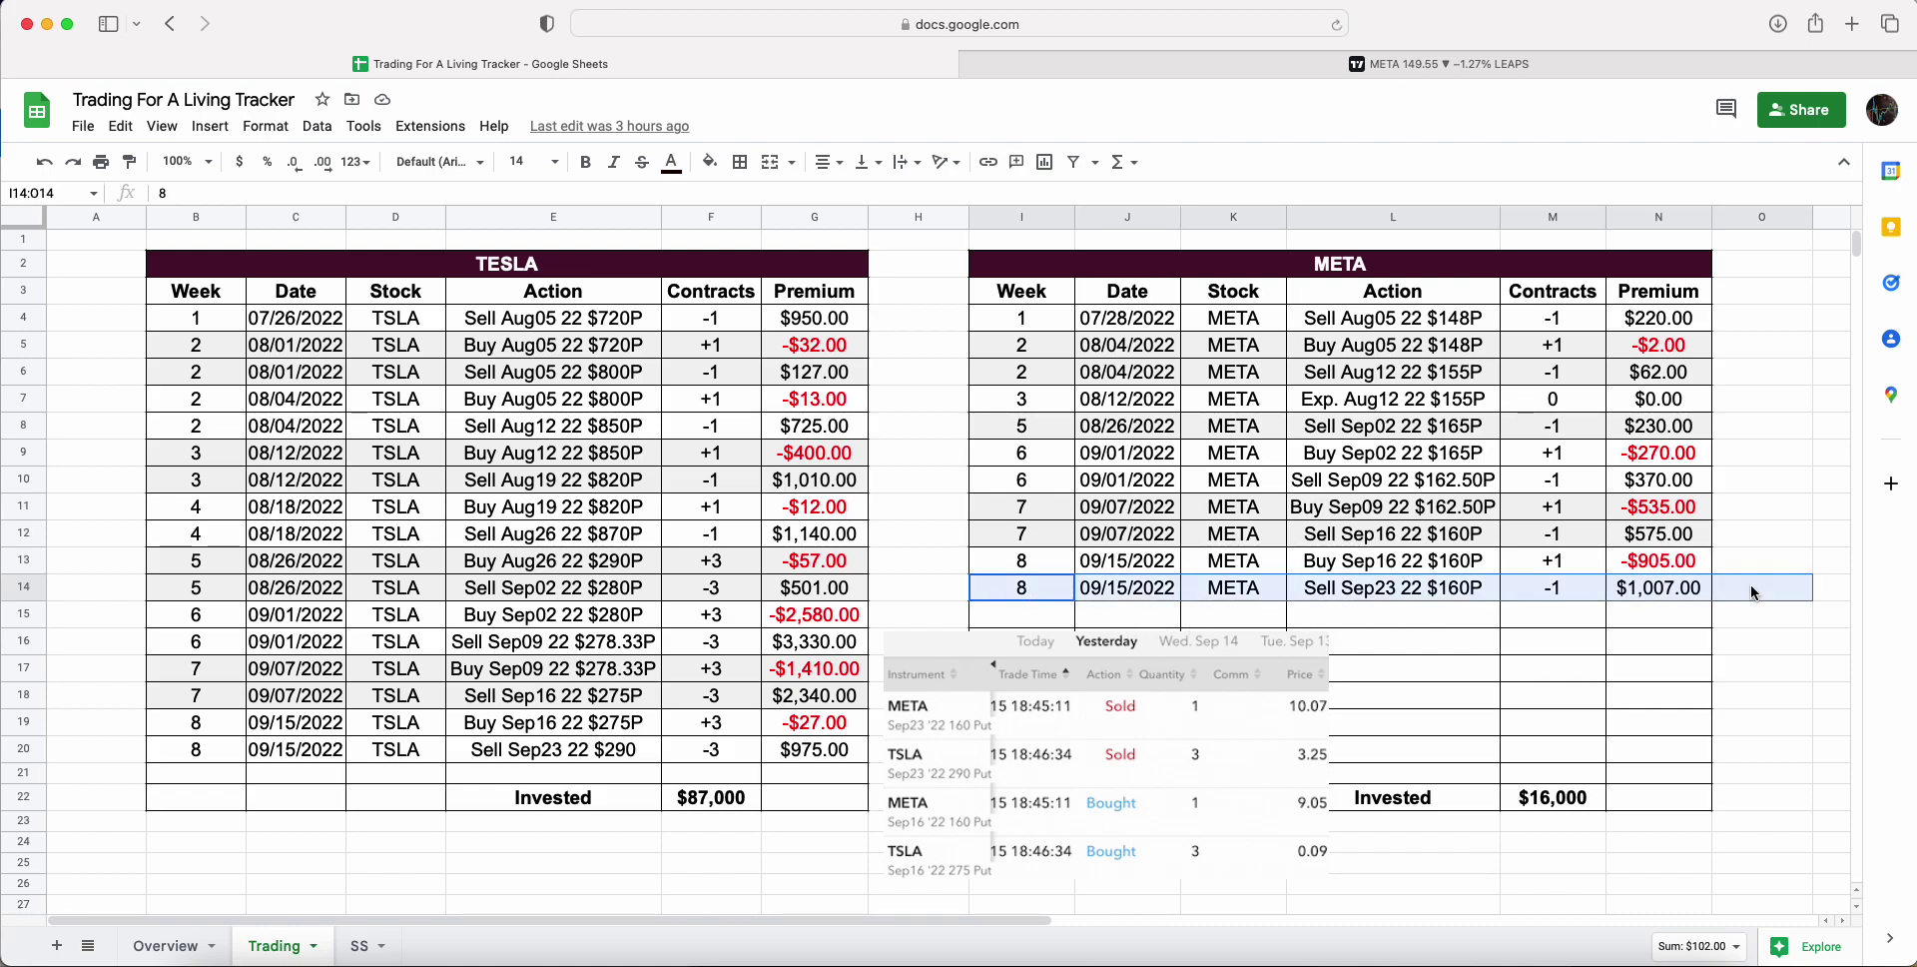
Step: After a glance at the META chart, compare the TESLA trades of weeks 6 to 8 (B15:G20) with META's week 8 actions
{"action": "left_click", "coordinate": [1262, 76]}
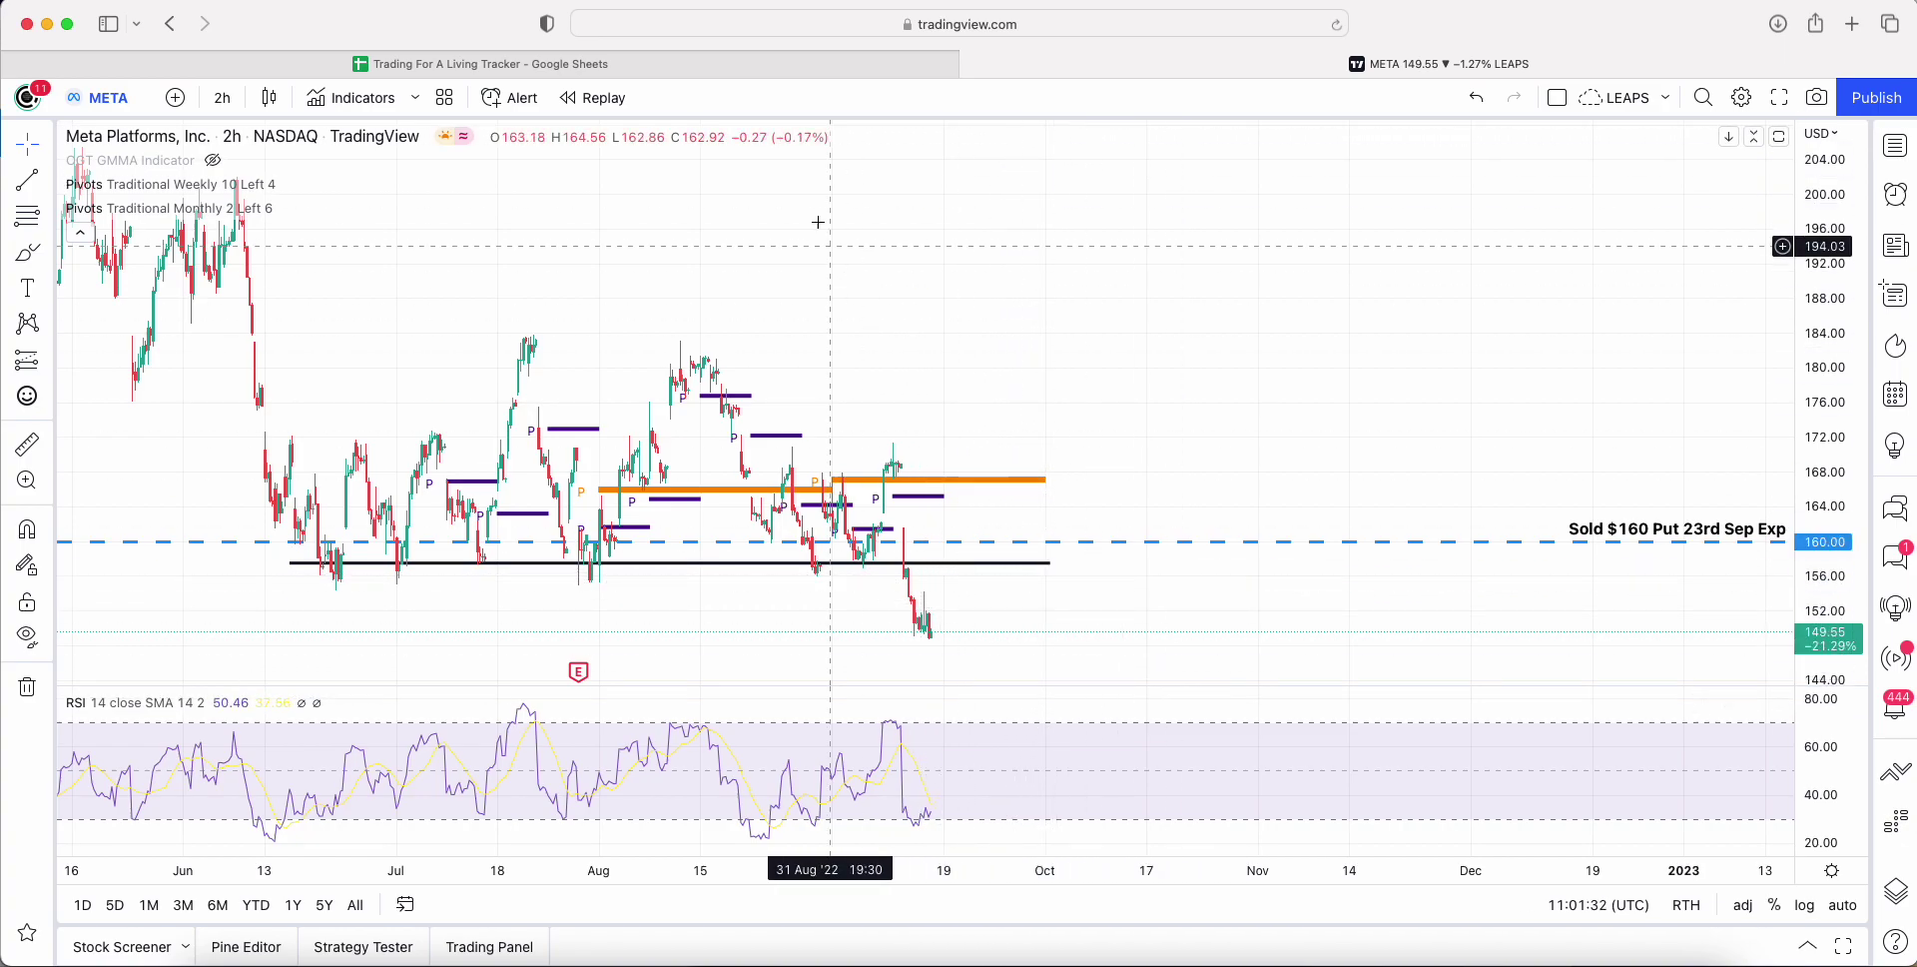
{"action": "left_click", "coordinate": [731, 68]}
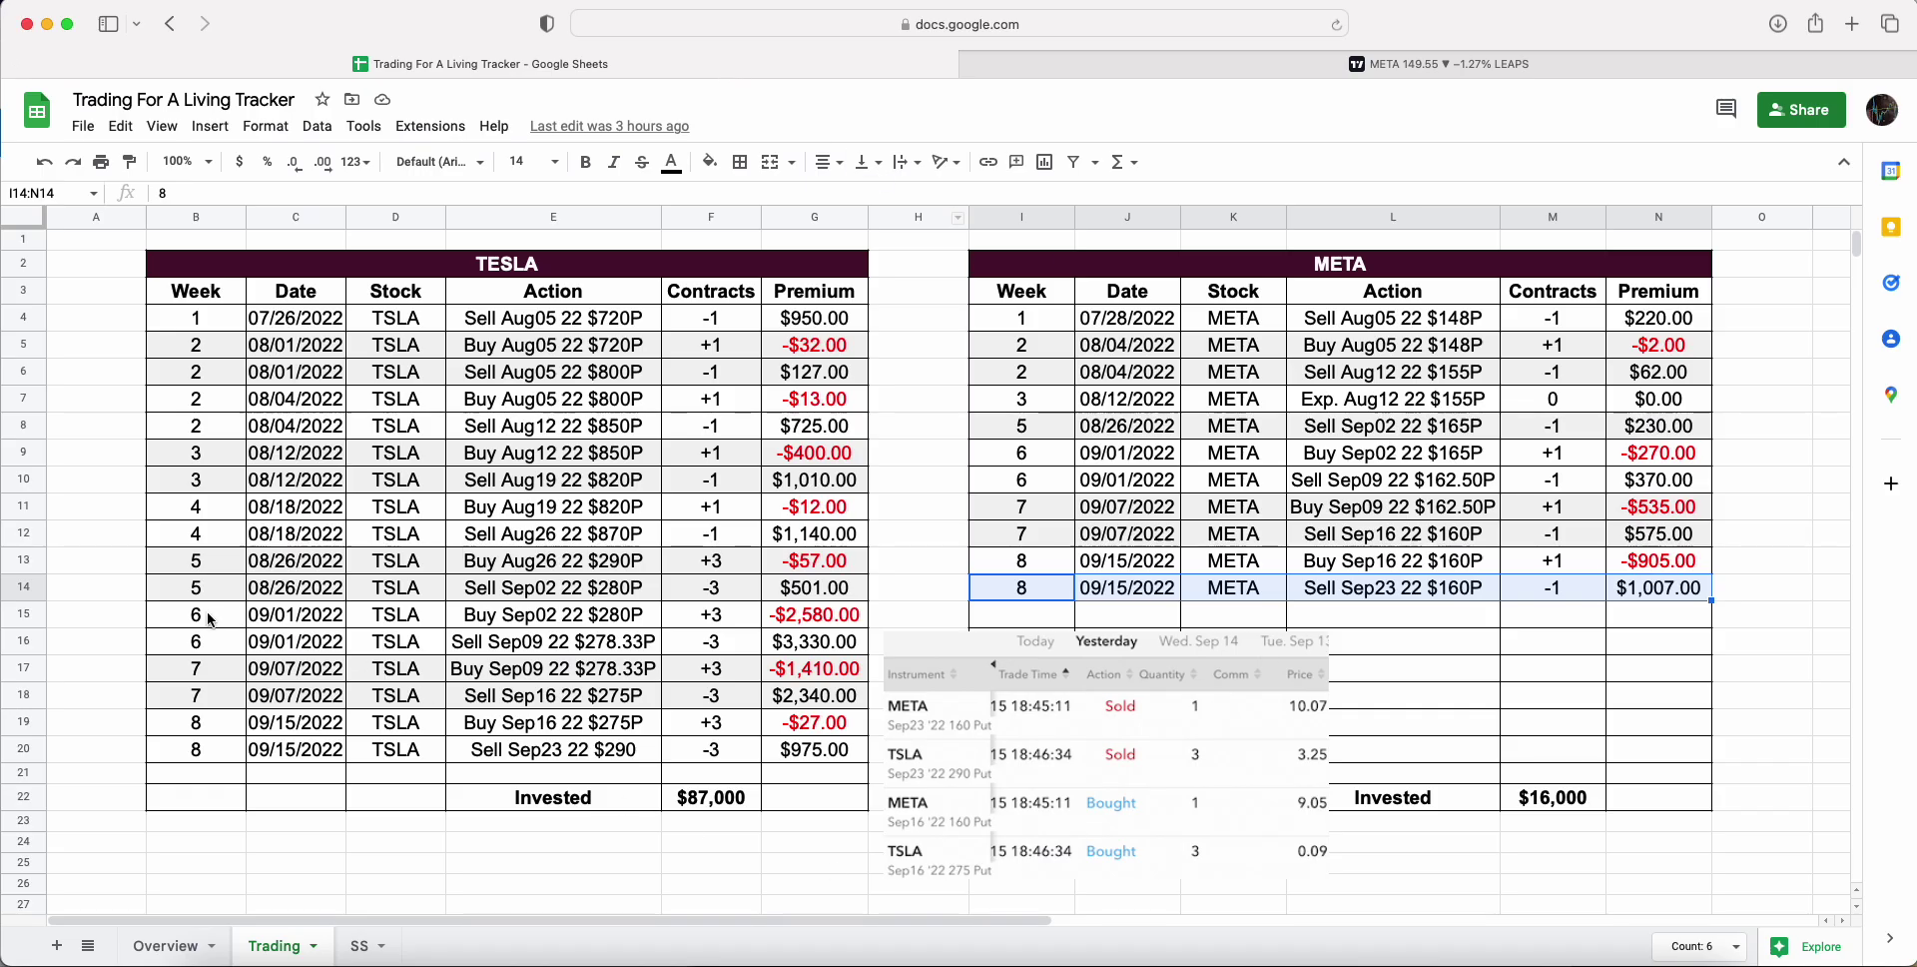
{"action": "left_click_drag", "start_coordinate": [210, 619], "coordinate": [830, 771]}
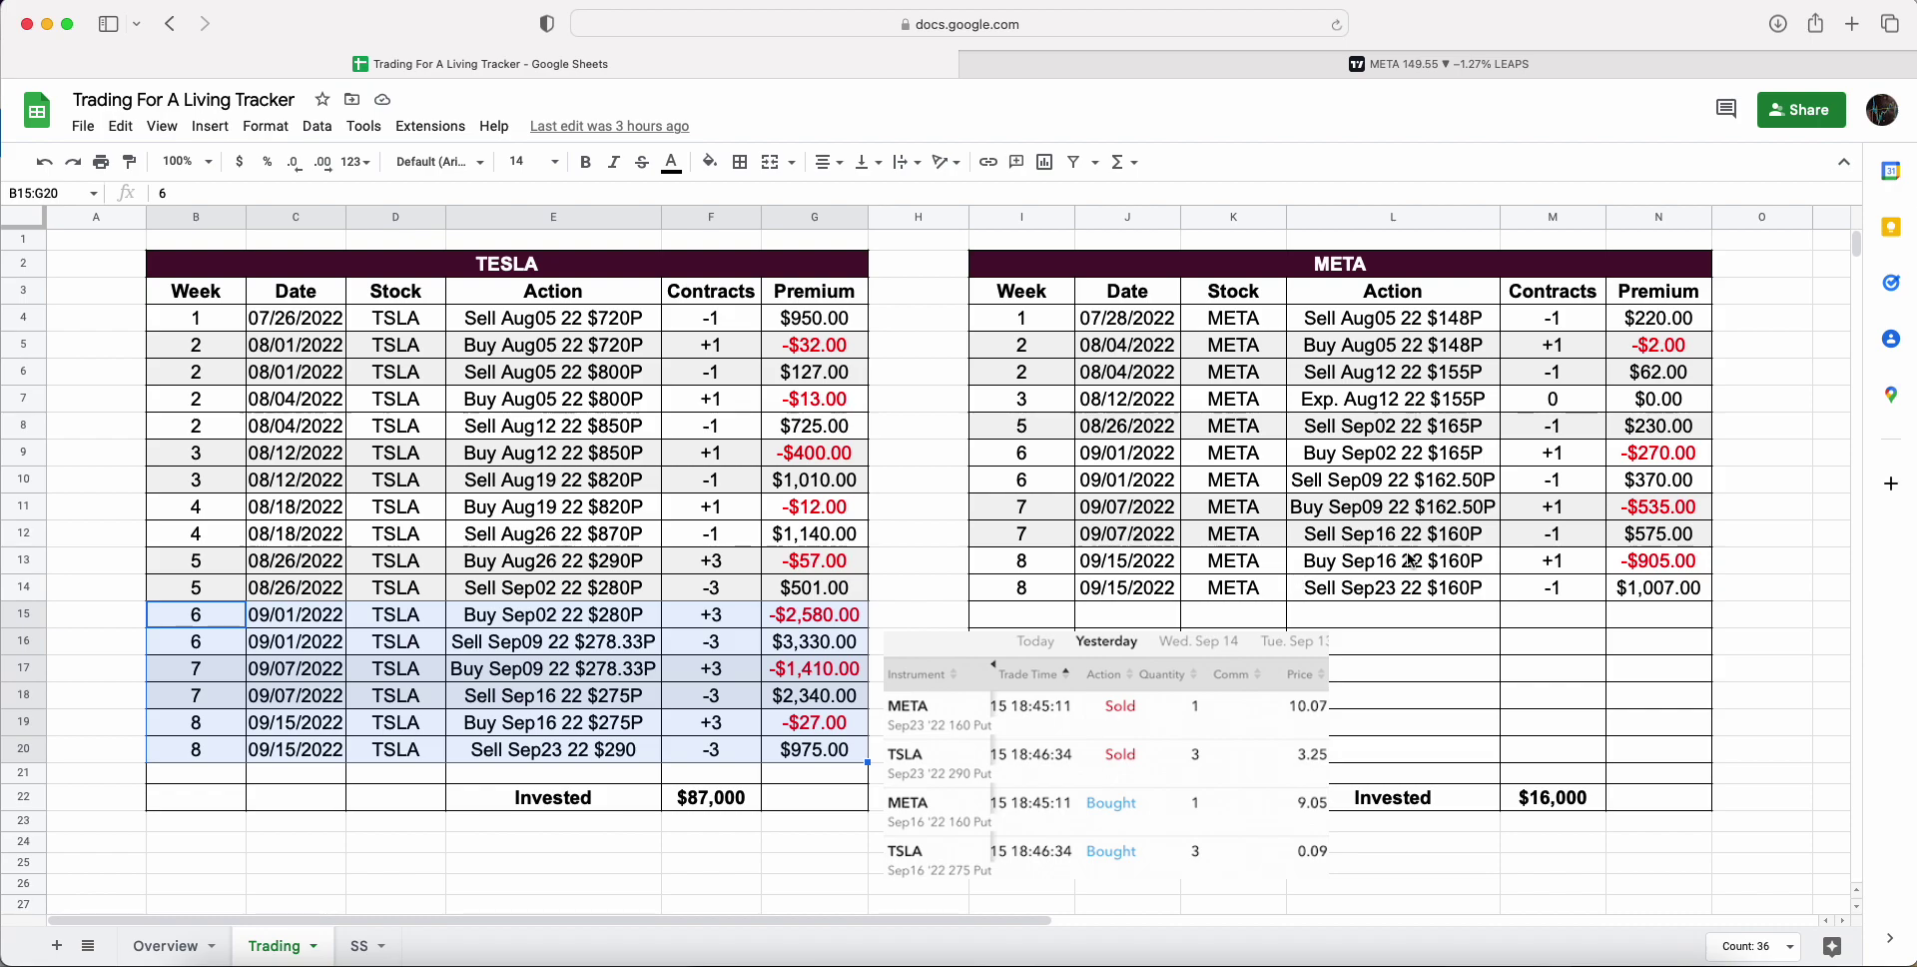
{"action": "left_click_drag", "start_coordinate": [1411, 562], "coordinate": [1414, 589]}
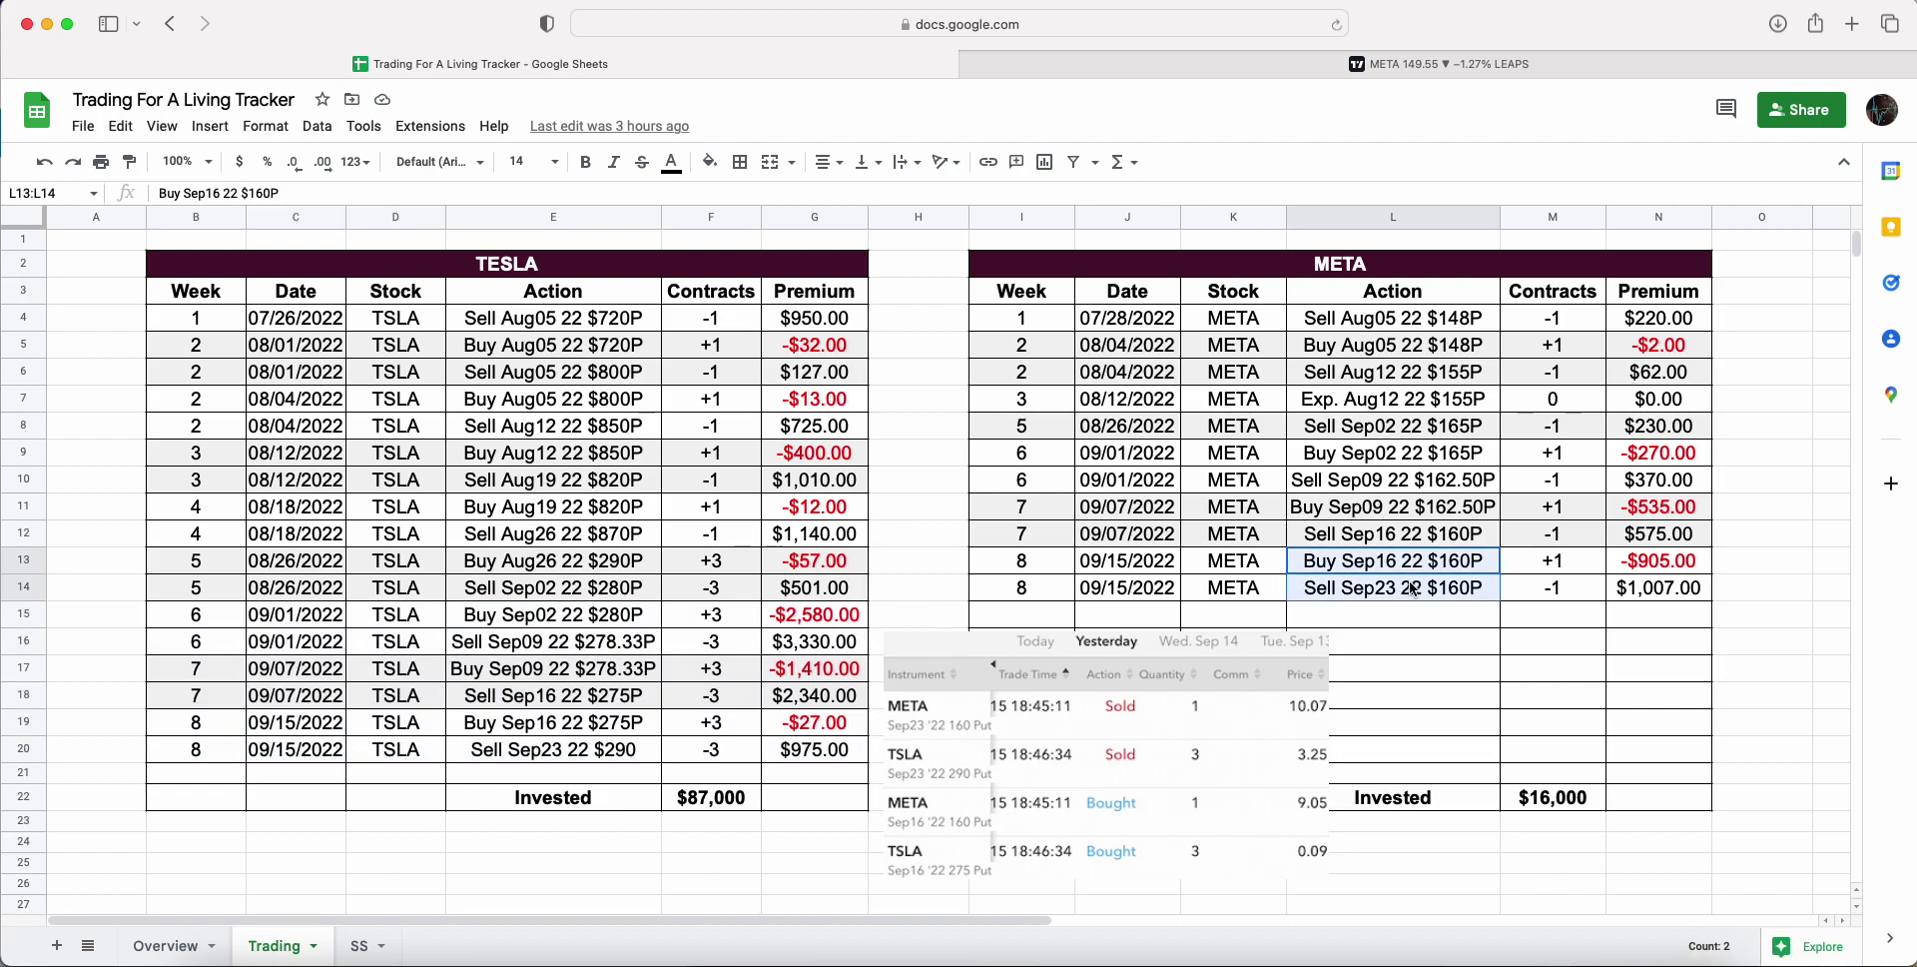
Step: Examine META's mid-September price on the TradingView chart against the $160 put line, and return to the tracker
{"action": "left_click", "coordinate": [1112, 66]}
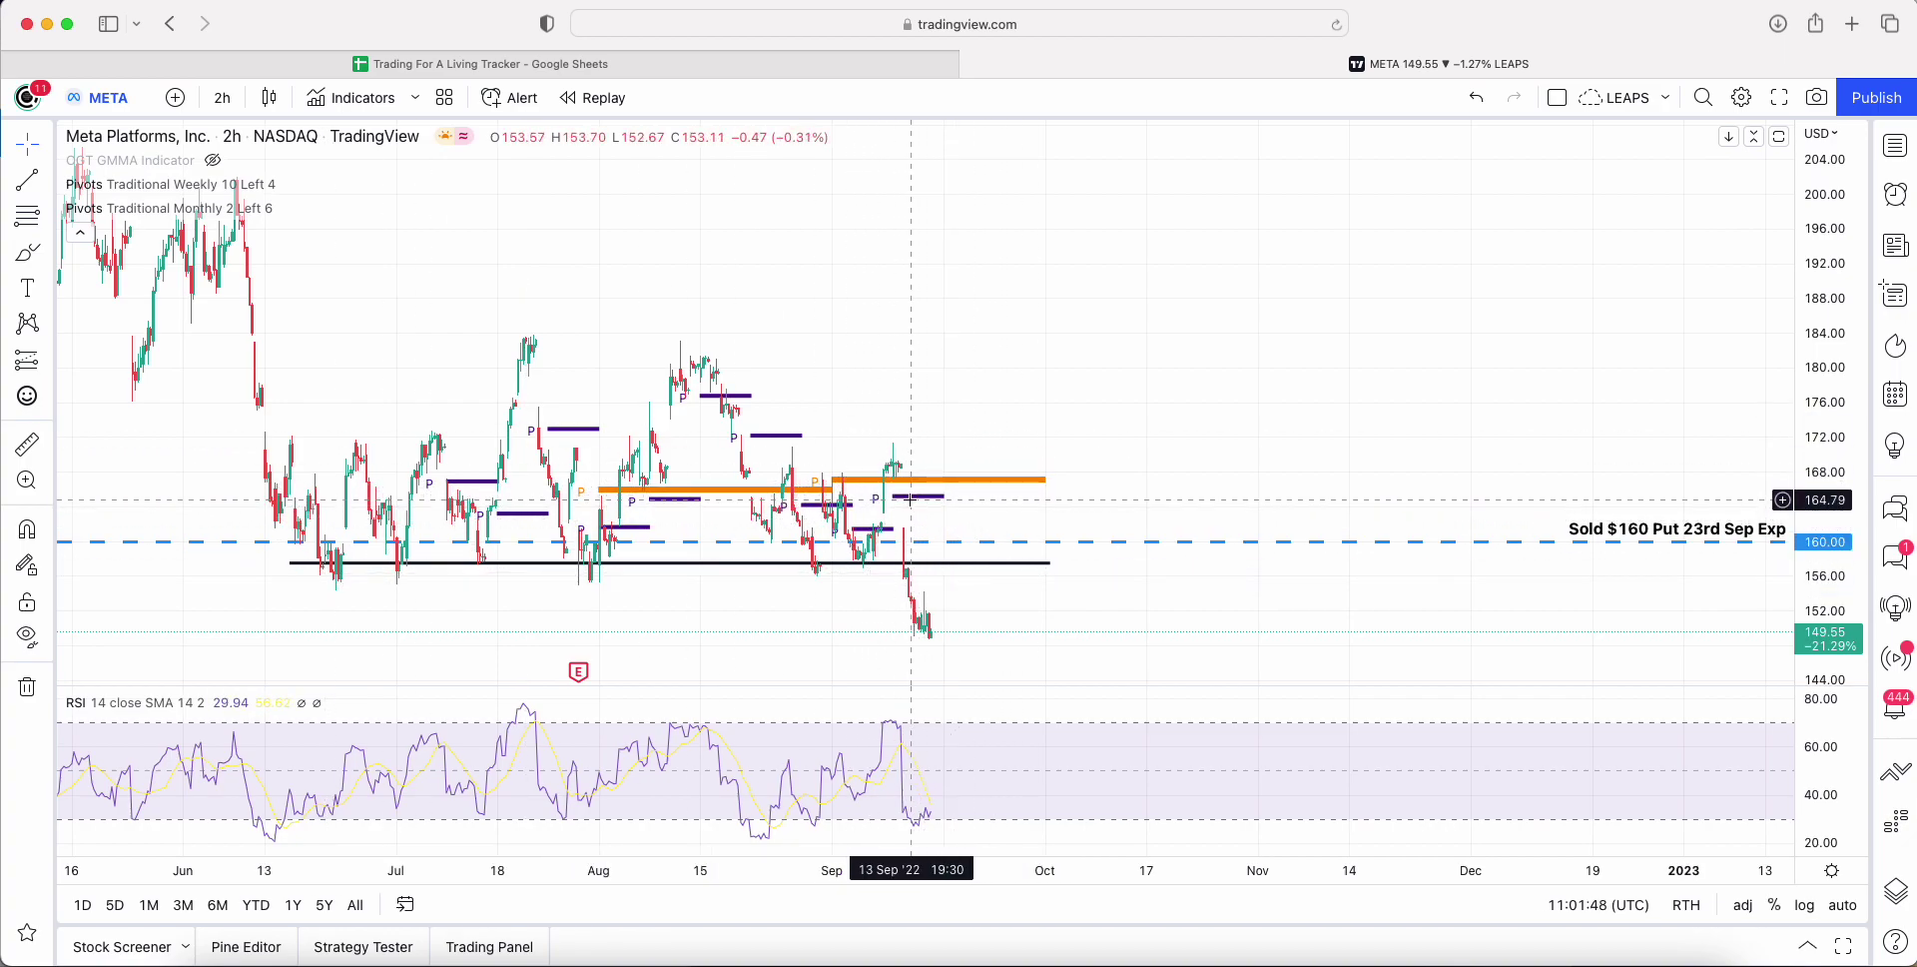
{"action": "left_click", "coordinate": [909, 564]}
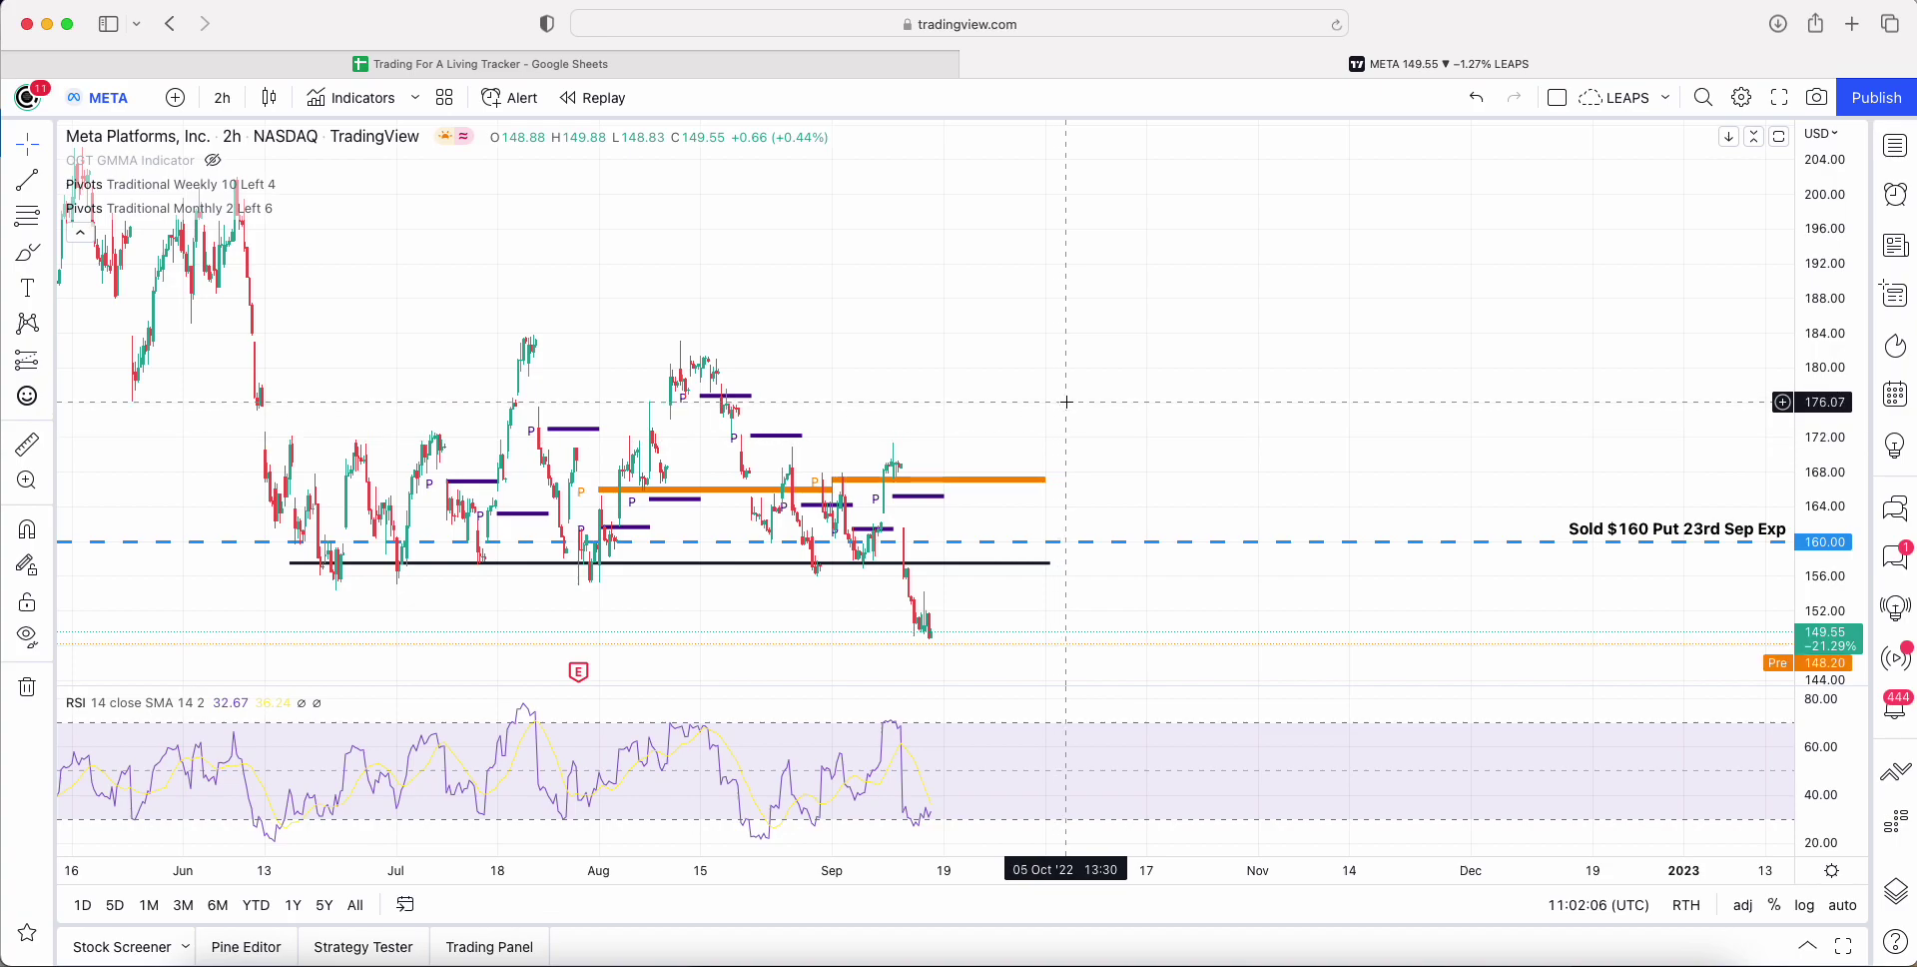
{"action": "left_click", "coordinate": [635, 64]}
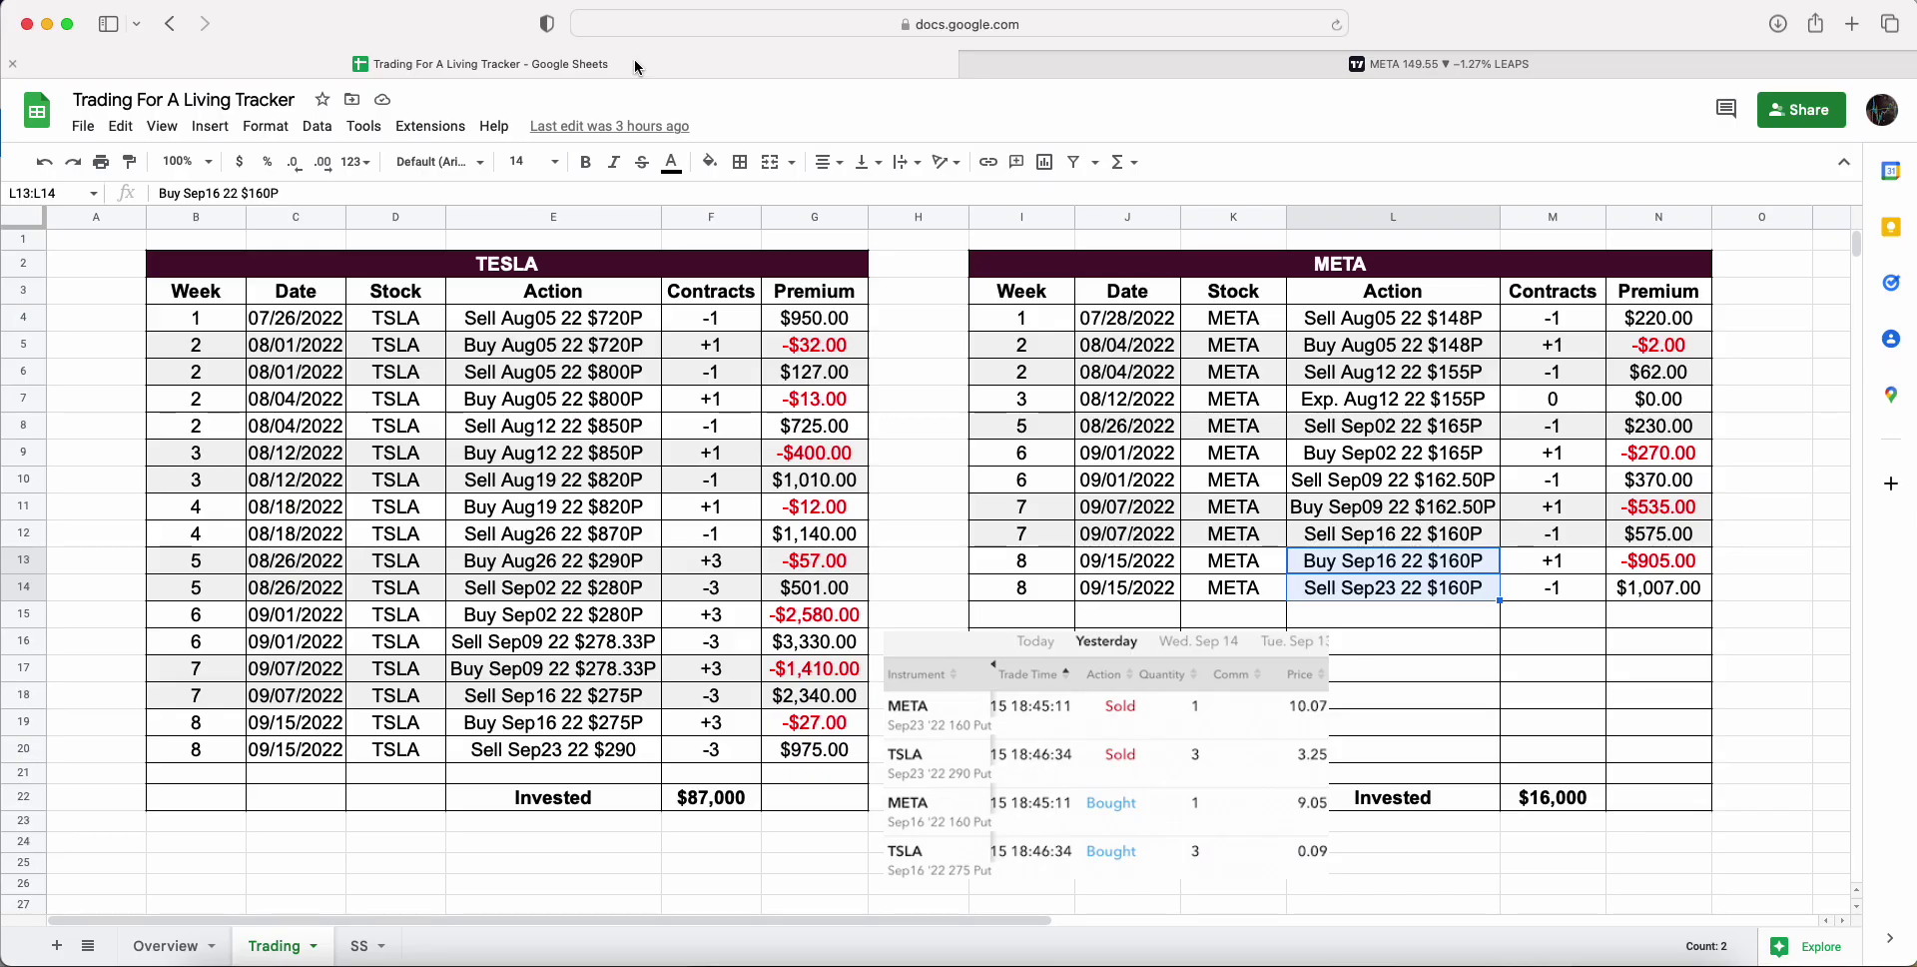
Step: On the Overview sheet, review week 8's income and hours and the Available capital
{"action": "left_click", "coordinate": [168, 945]}
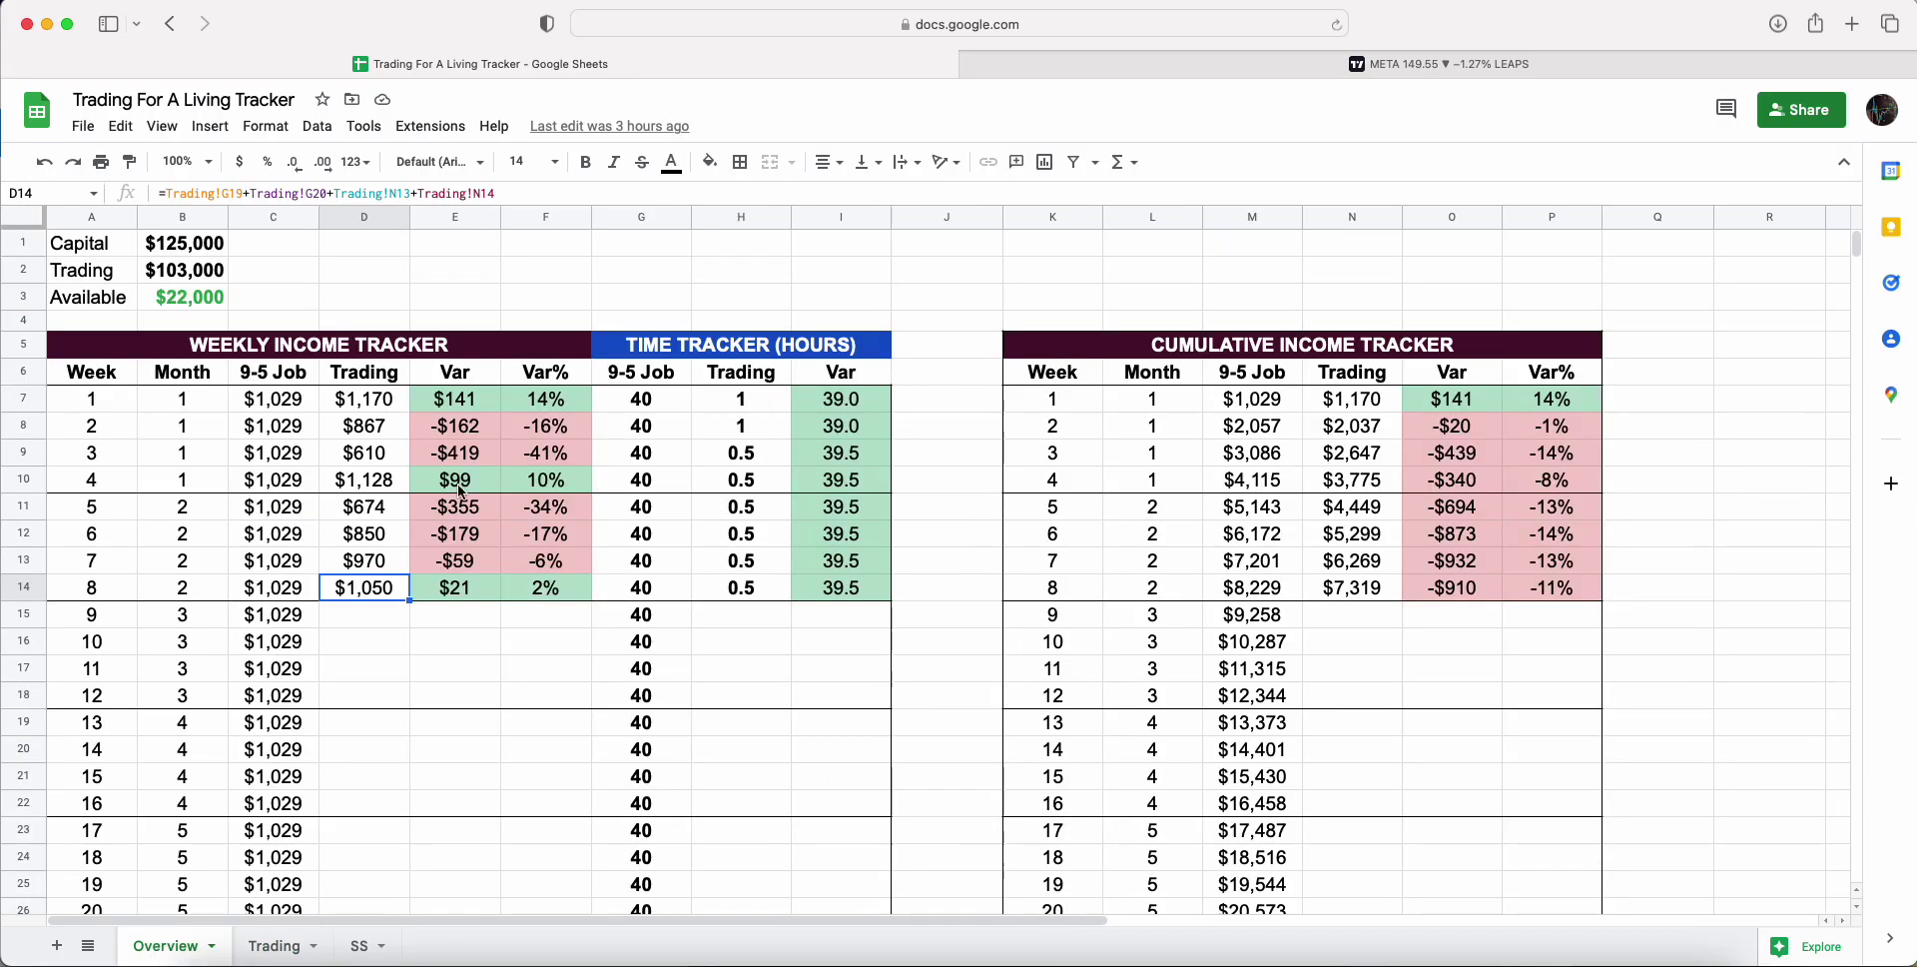
{"action": "left_click", "coordinate": [75, 305]}
{"action": "left_click_drag", "start_coordinate": [167, 596], "coordinate": [916, 603]}
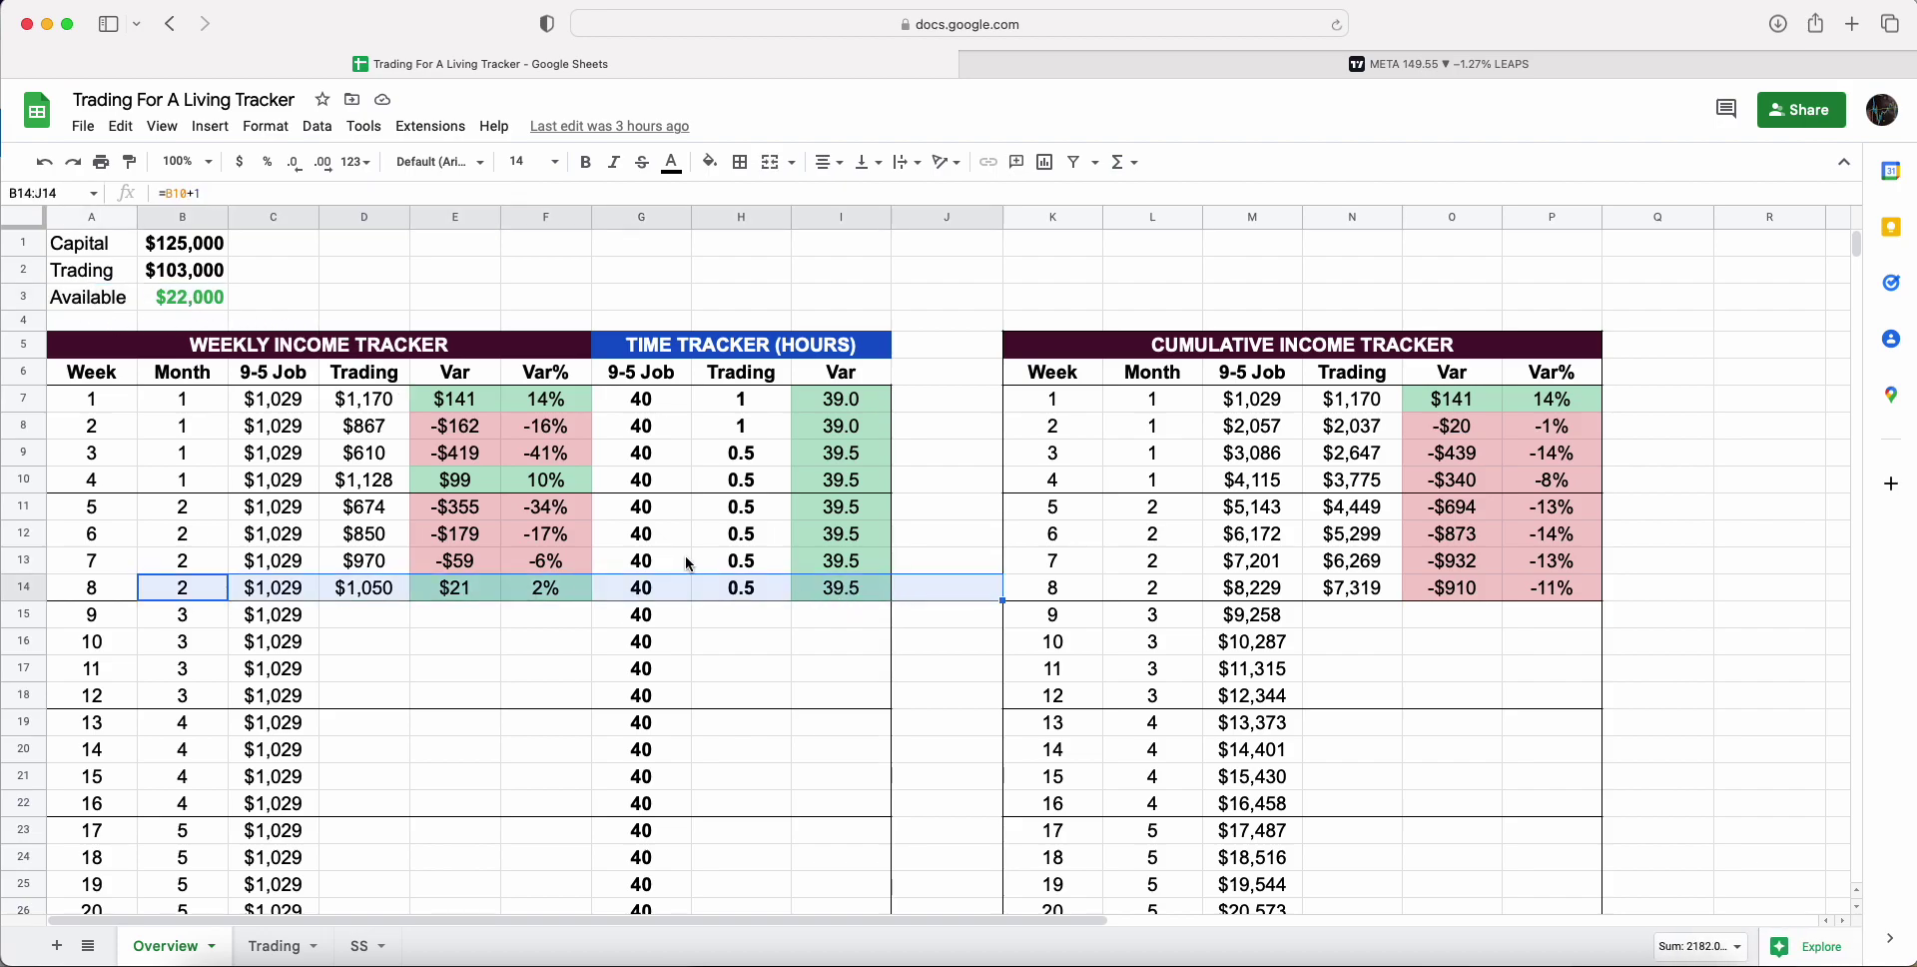
{"action": "left_click_drag", "start_coordinate": [59, 296], "coordinate": [189, 297]}
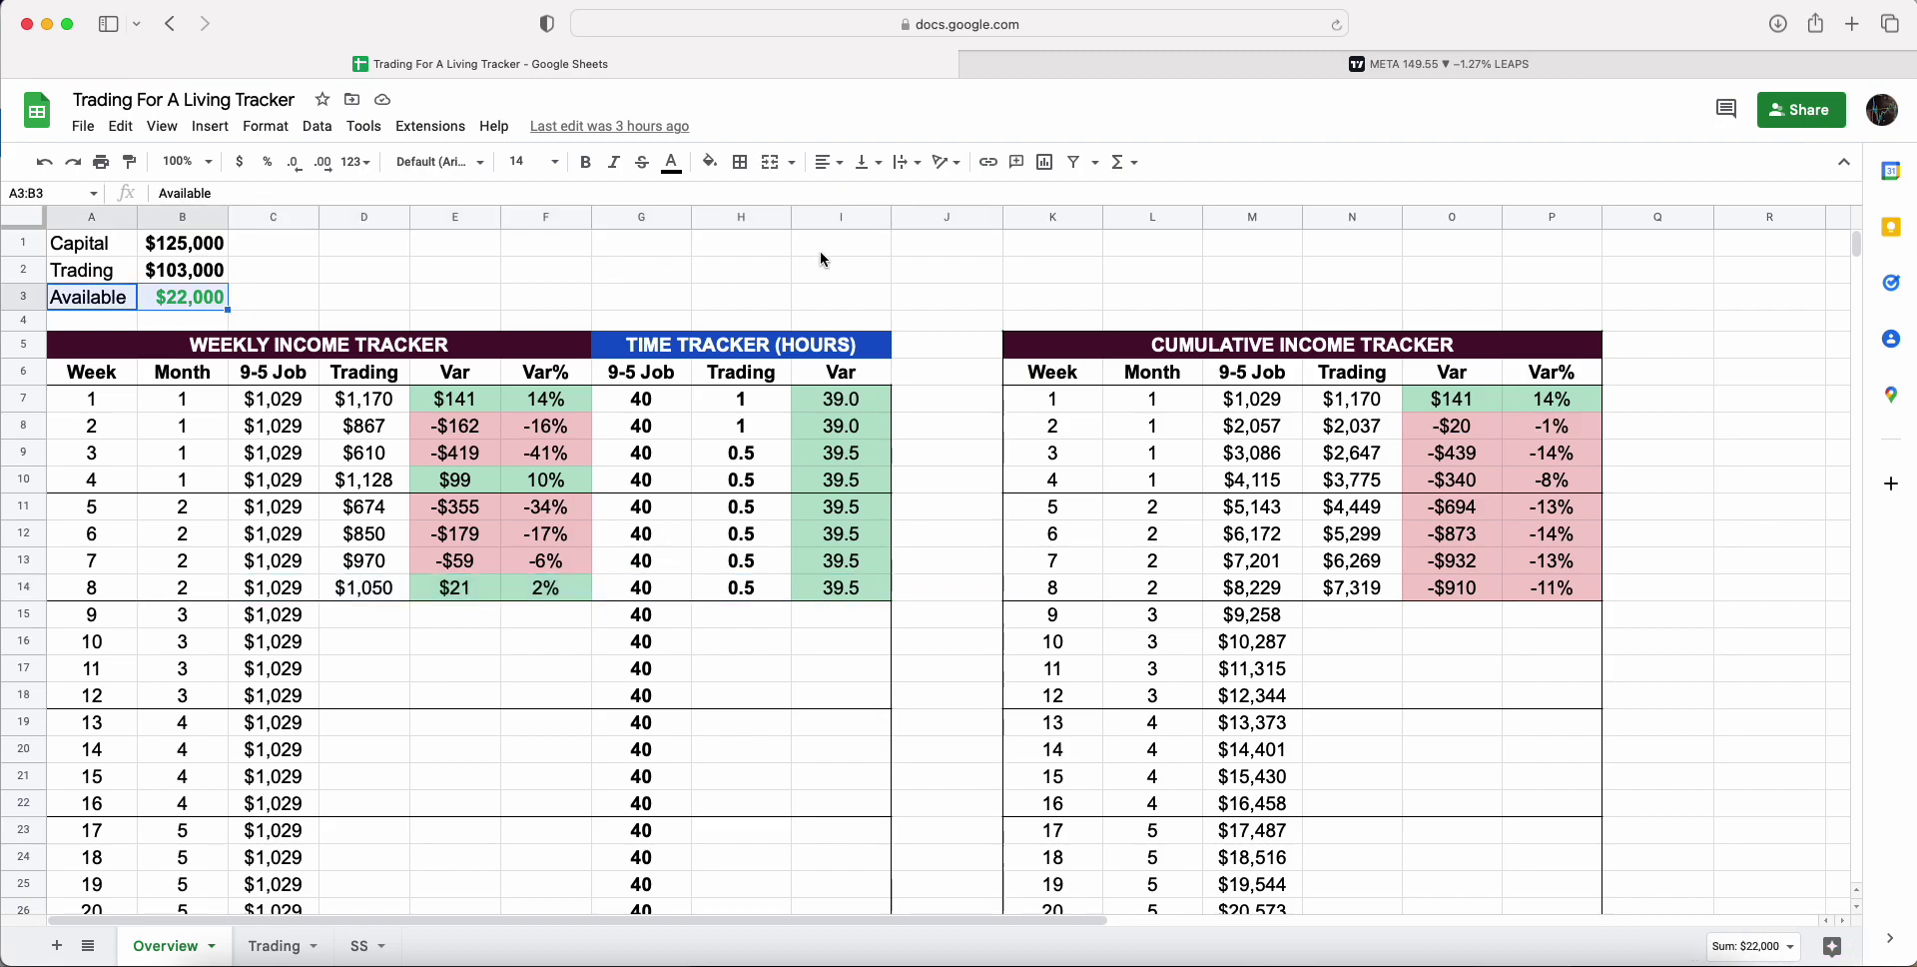
Step: Recheck the META chart, and review META's Sep02 $165 buyback and Sep09 $162.50 sale on the Trading sheet
{"action": "left_click", "coordinate": [1261, 74]}
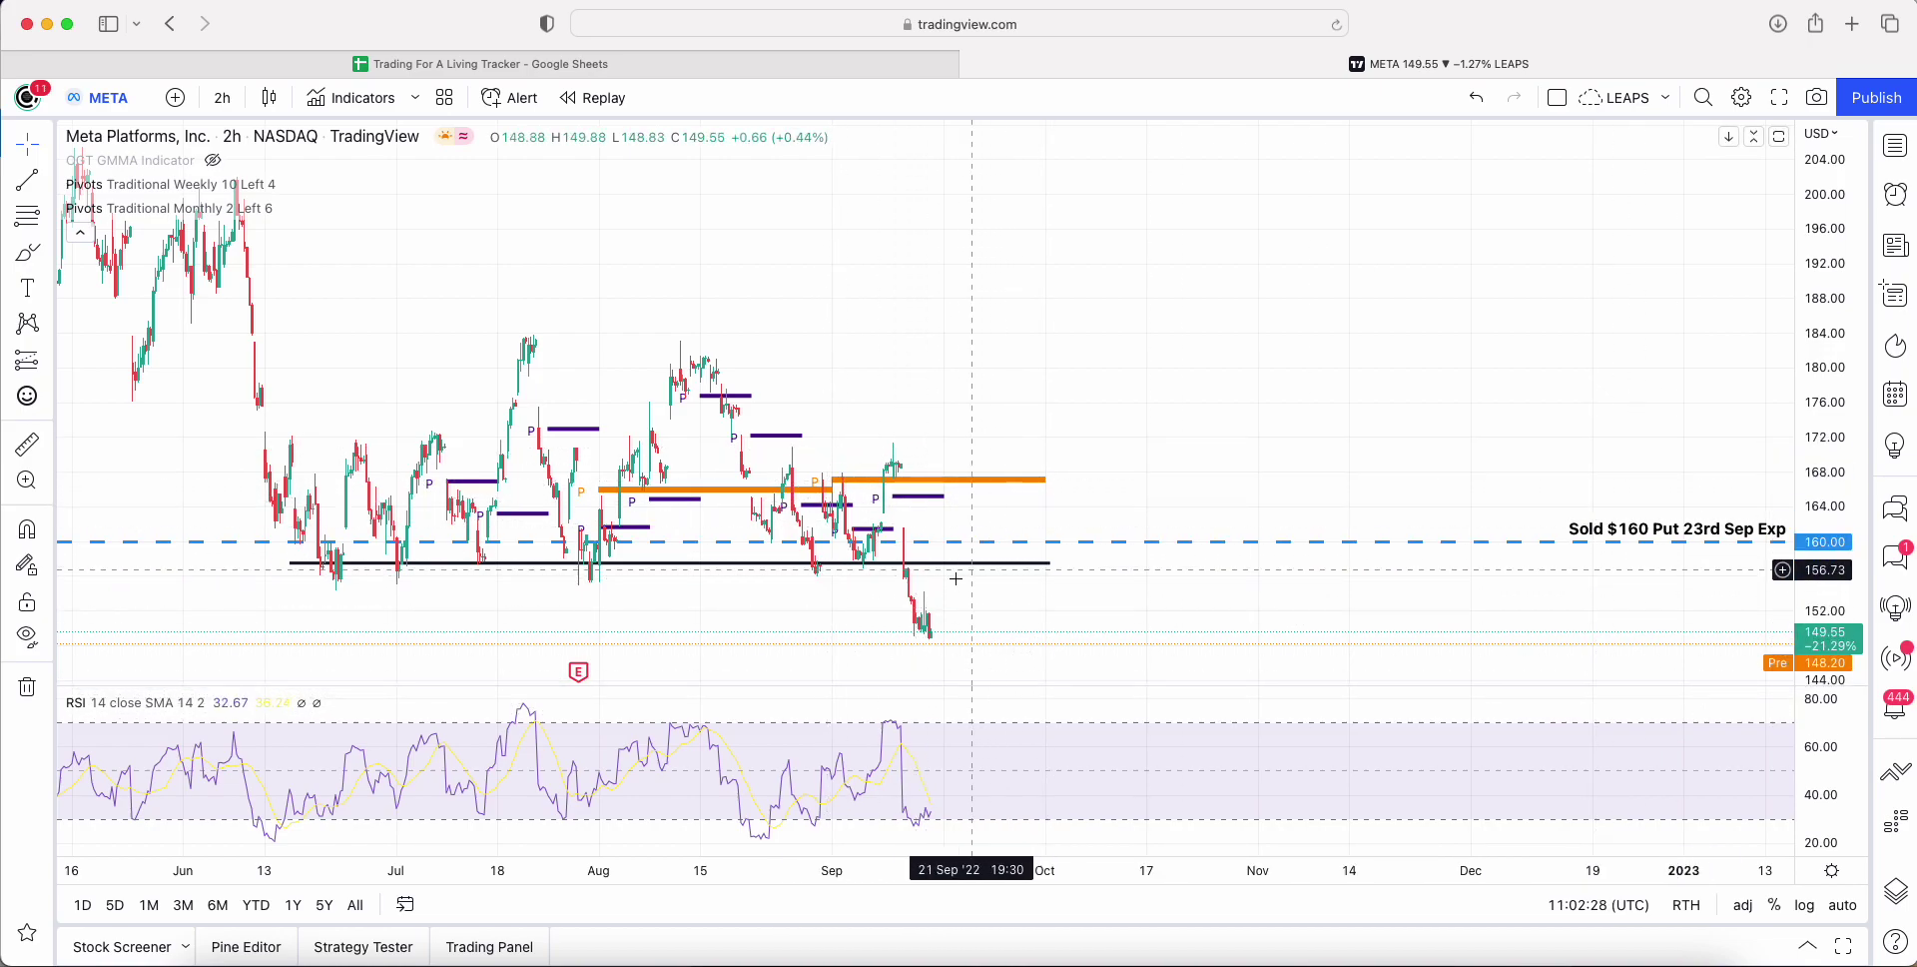
{"action": "left_click", "coordinate": [633, 68]}
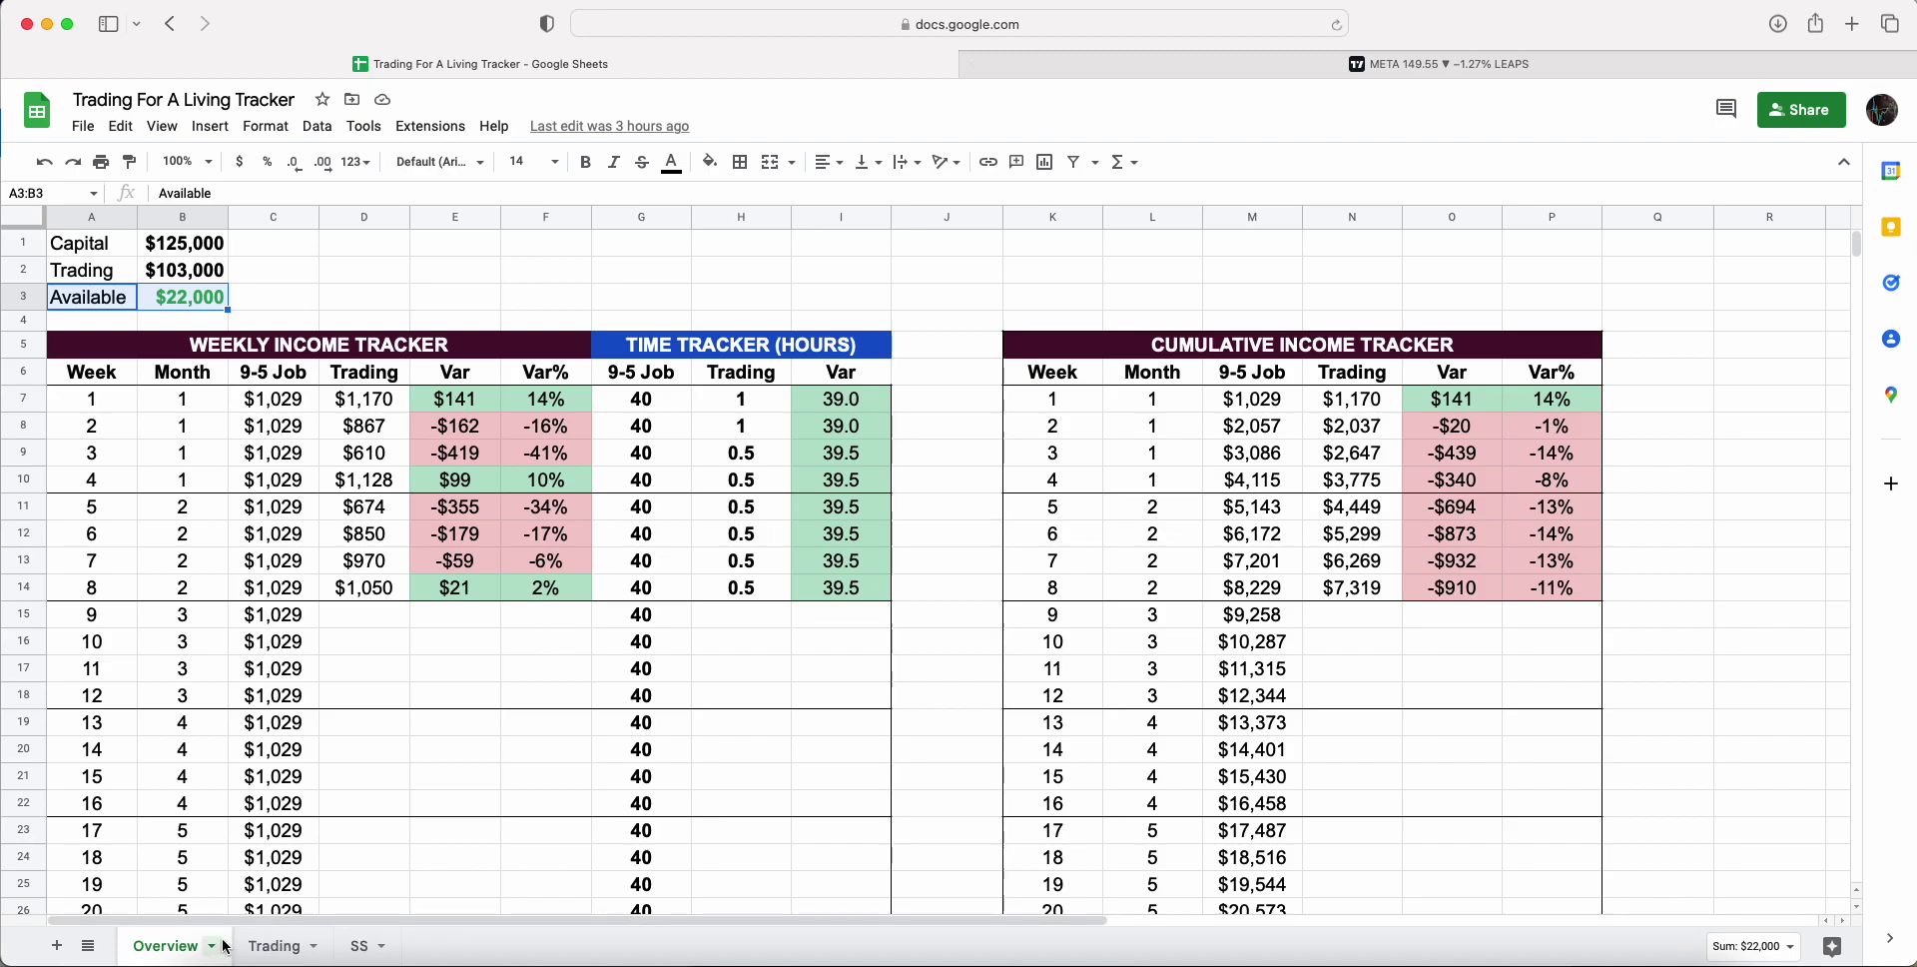
{"action": "left_click", "coordinate": [280, 945]}
{"action": "left_click_drag", "start_coordinate": [1299, 480], "coordinate": [1348, 454]}
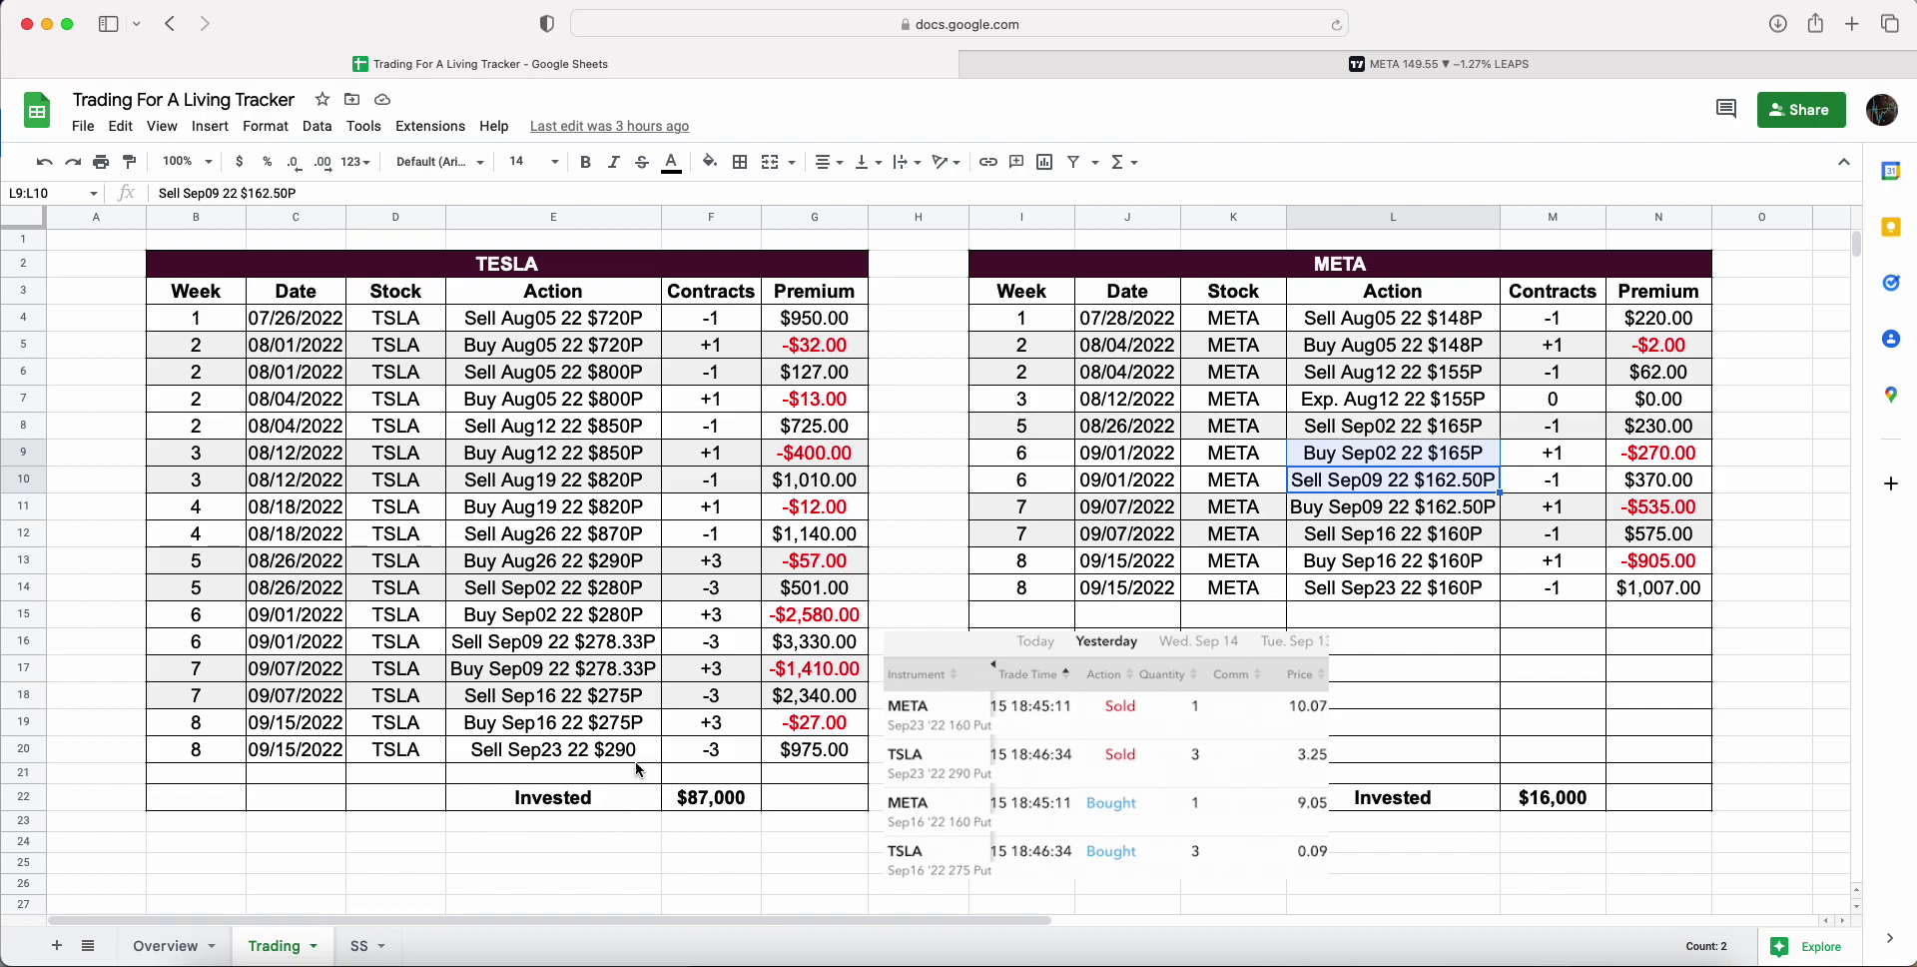
Step: Trace the TESLA put strikes from the Aug26 $290 buyback to the Sep23 $290 sale, and survey the trades in E6:G20
{"action": "left_click", "coordinate": [609, 649]}
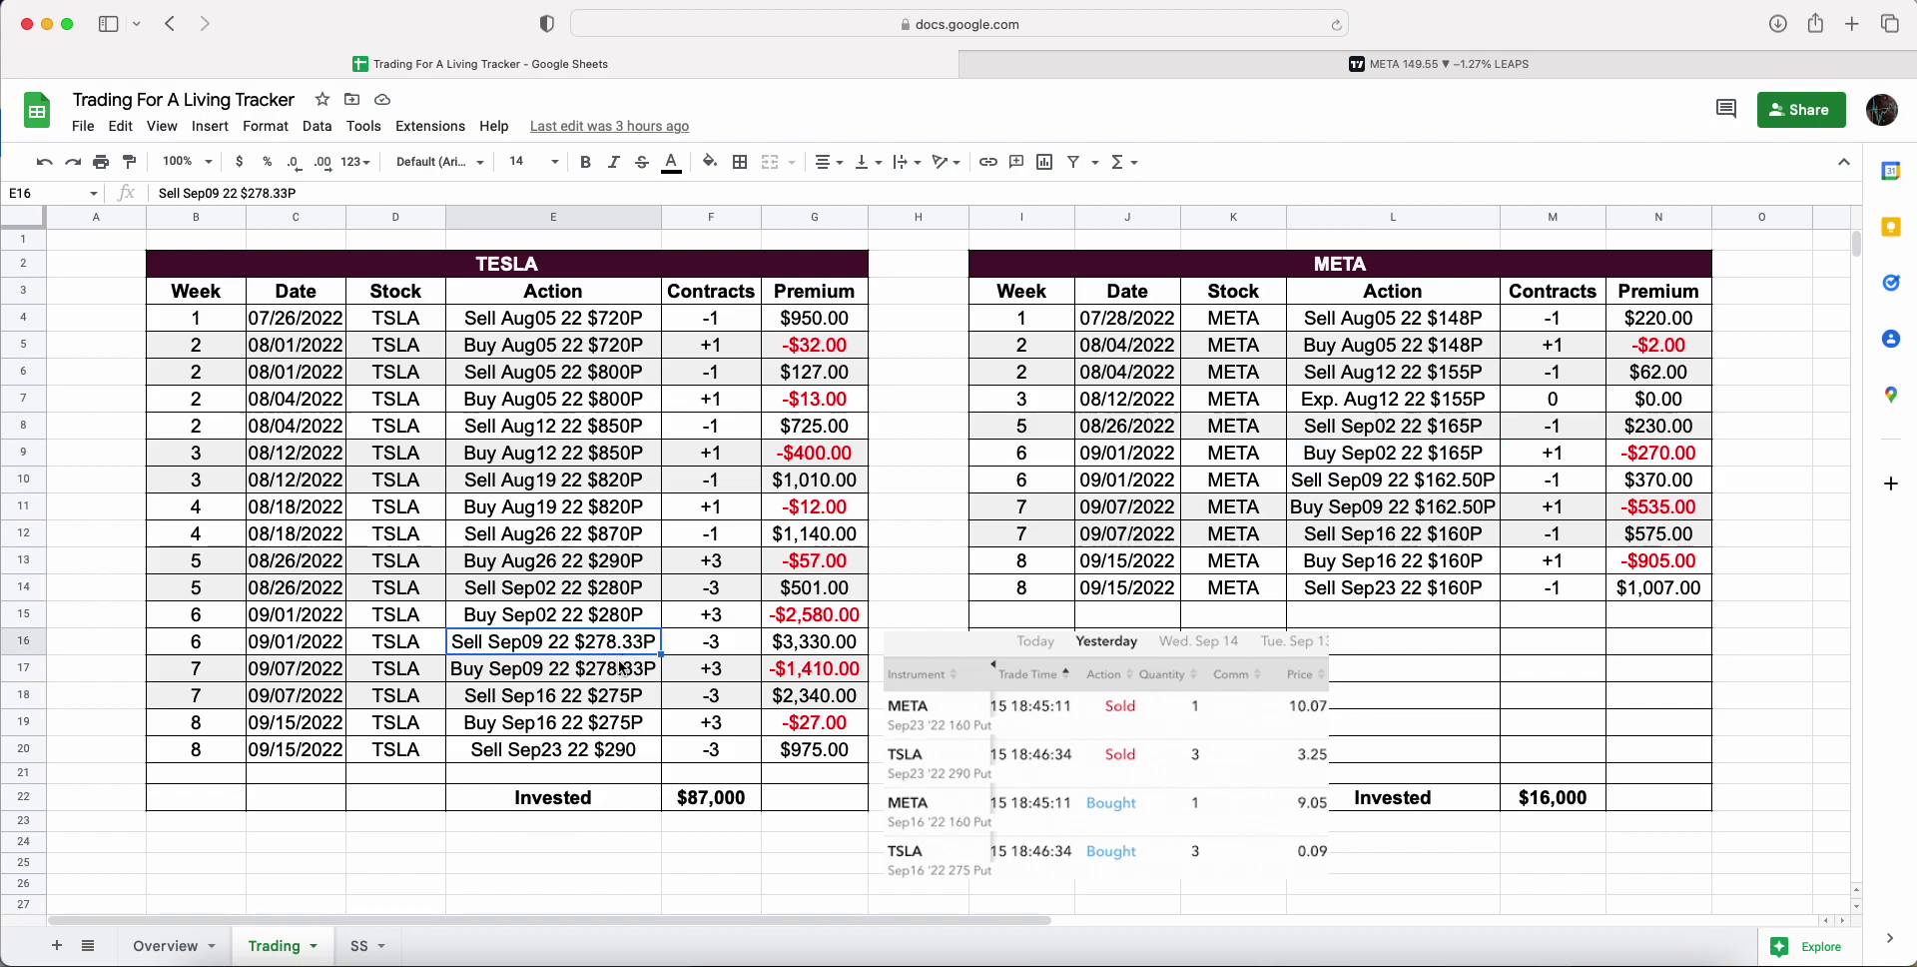
{"action": "left_click", "coordinate": [597, 566]}
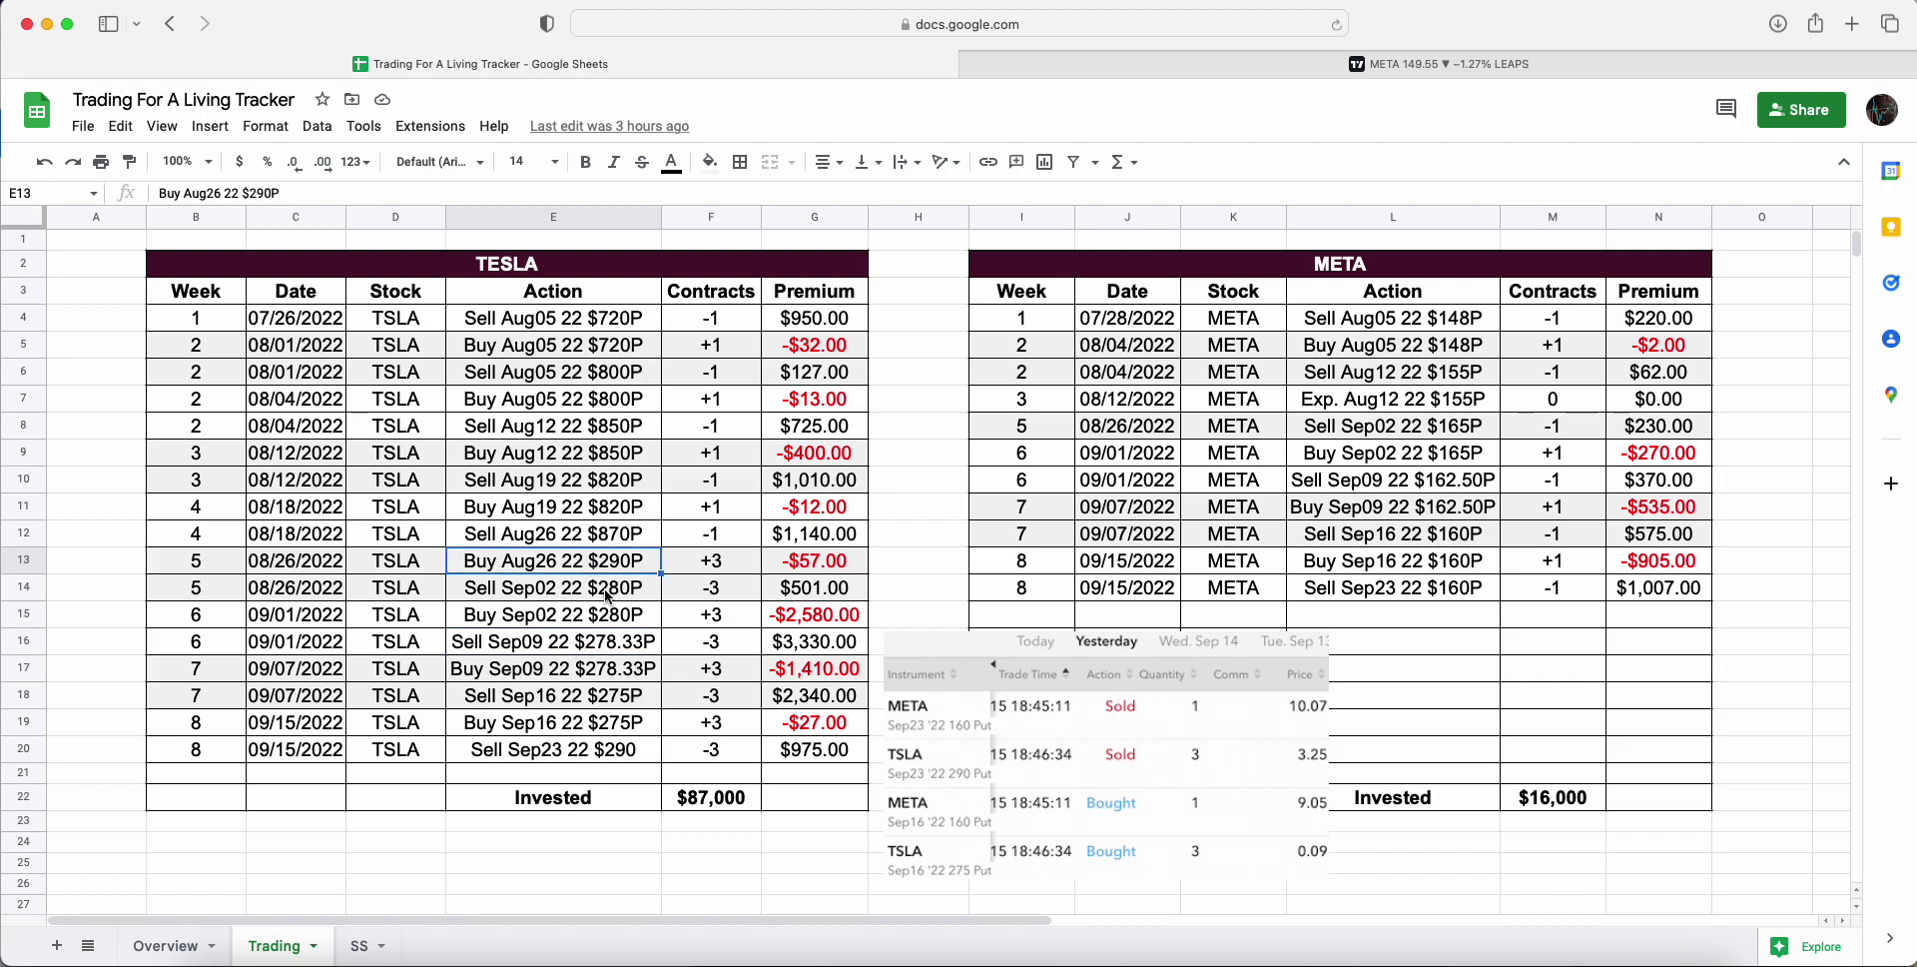
{"action": "left_click", "coordinate": [601, 642]}
{"action": "left_click", "coordinate": [597, 697]}
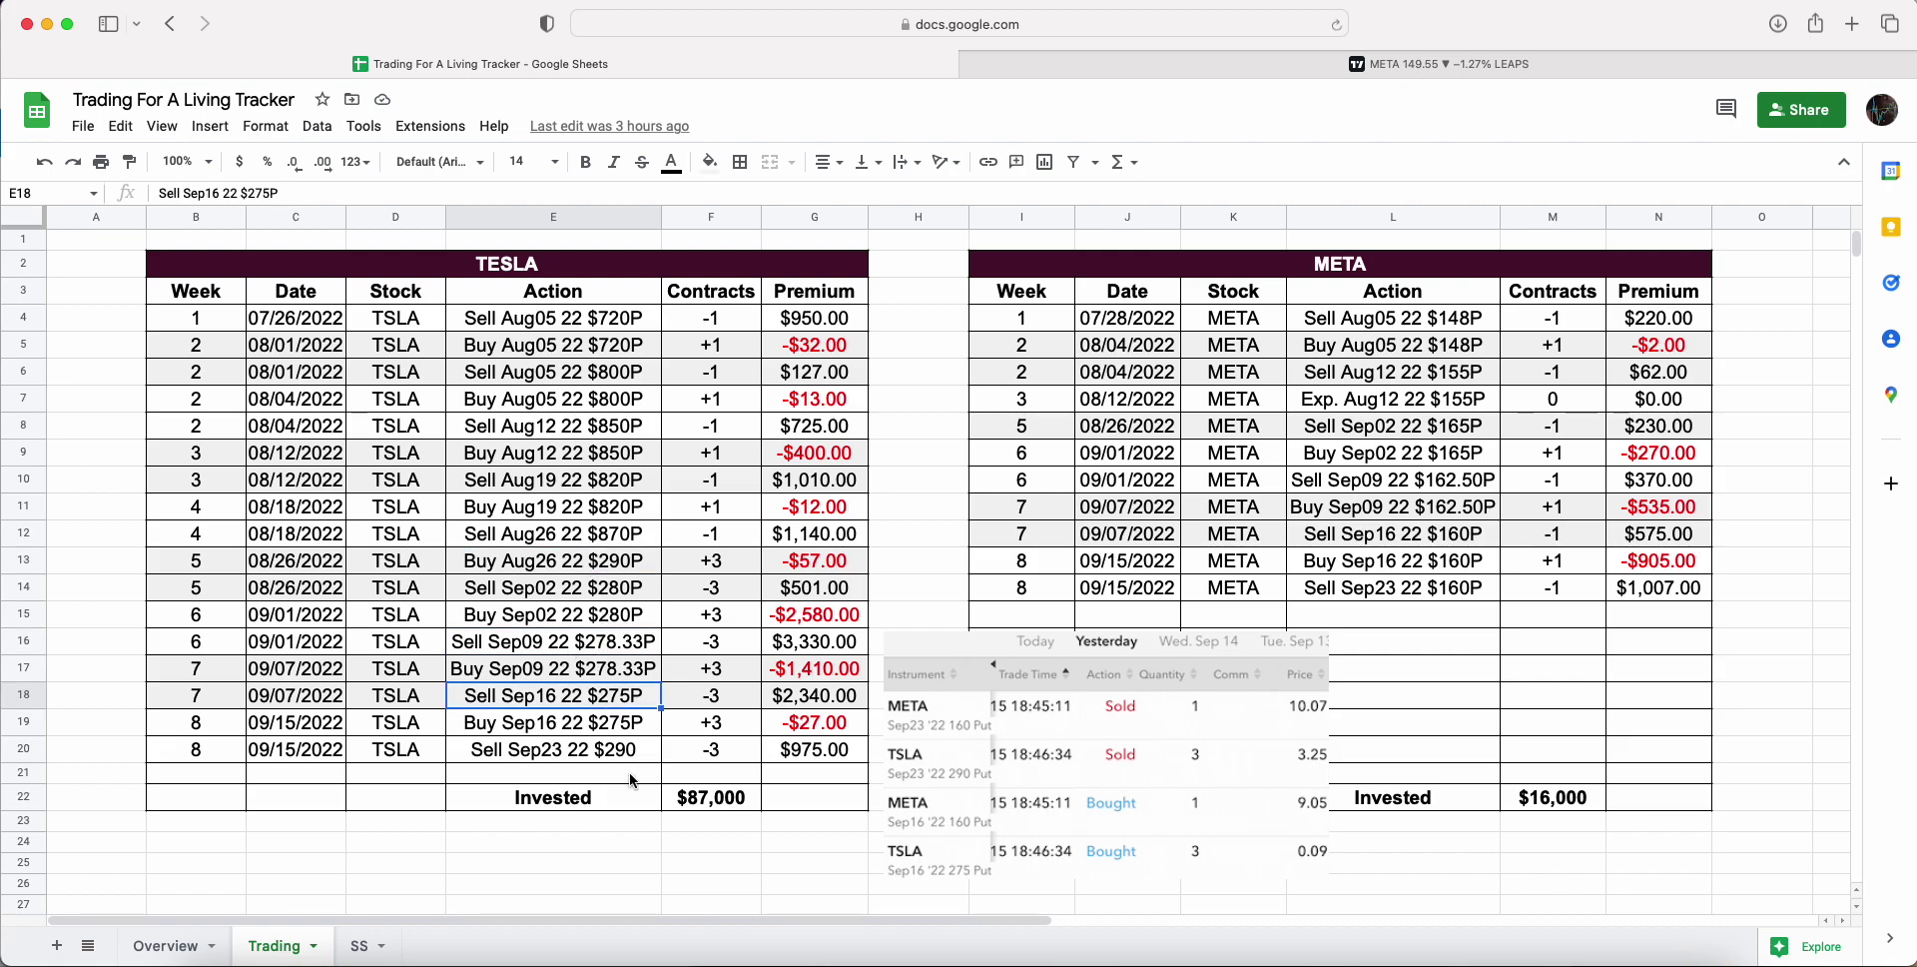
{"action": "key", "text": "Down"}
{"action": "key", "text": "Down"}
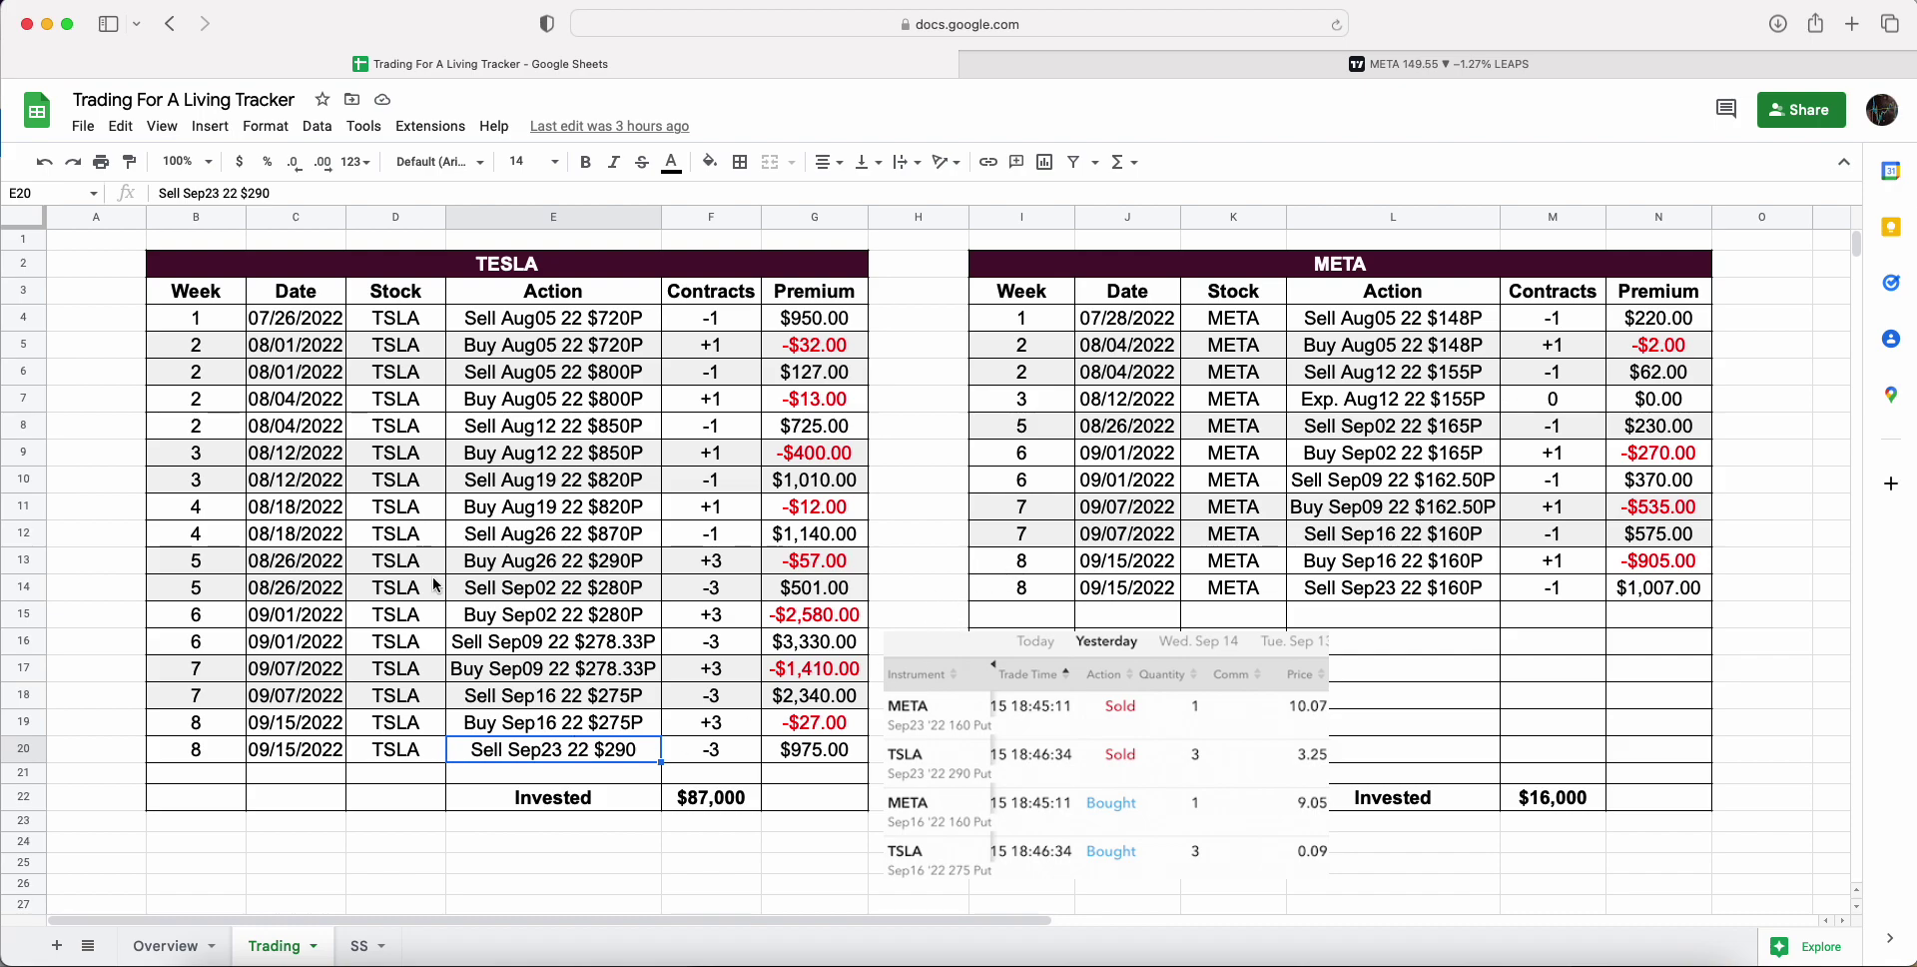
{"action": "left_click_drag", "start_coordinate": [452, 372], "coordinate": [807, 751]}
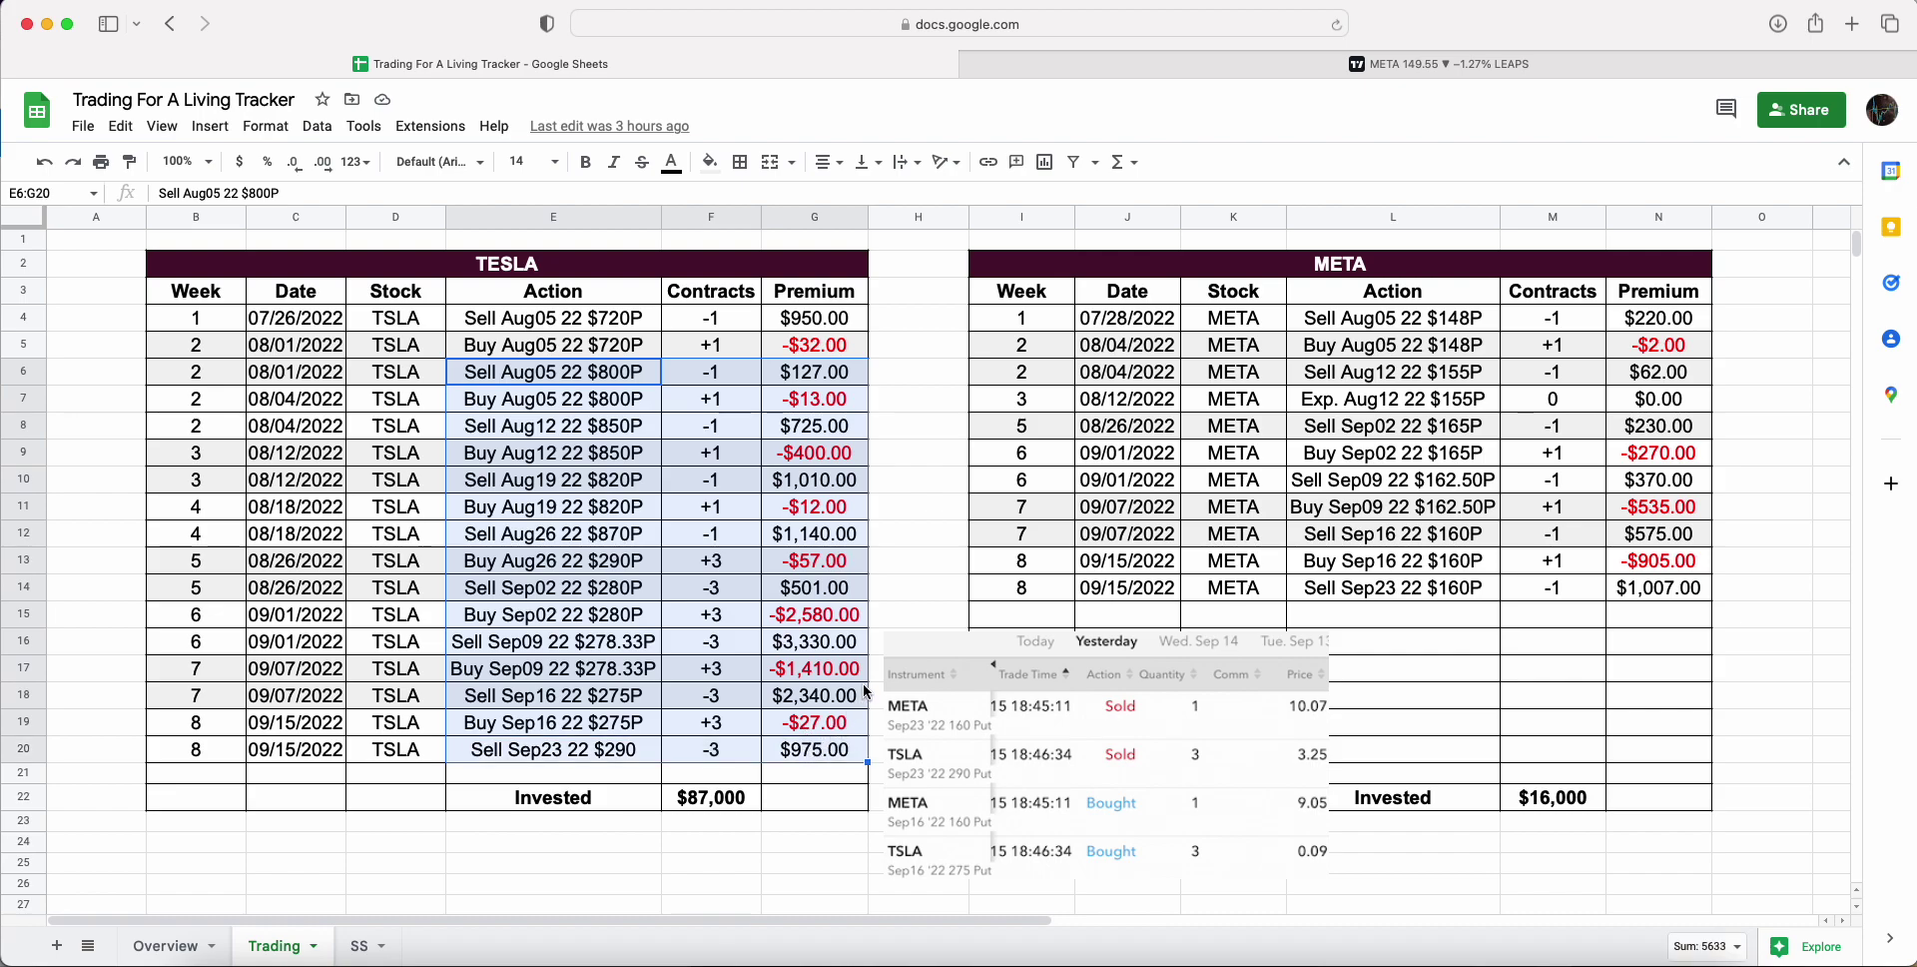
{"action": "left_click", "coordinate": [1598, 562]}
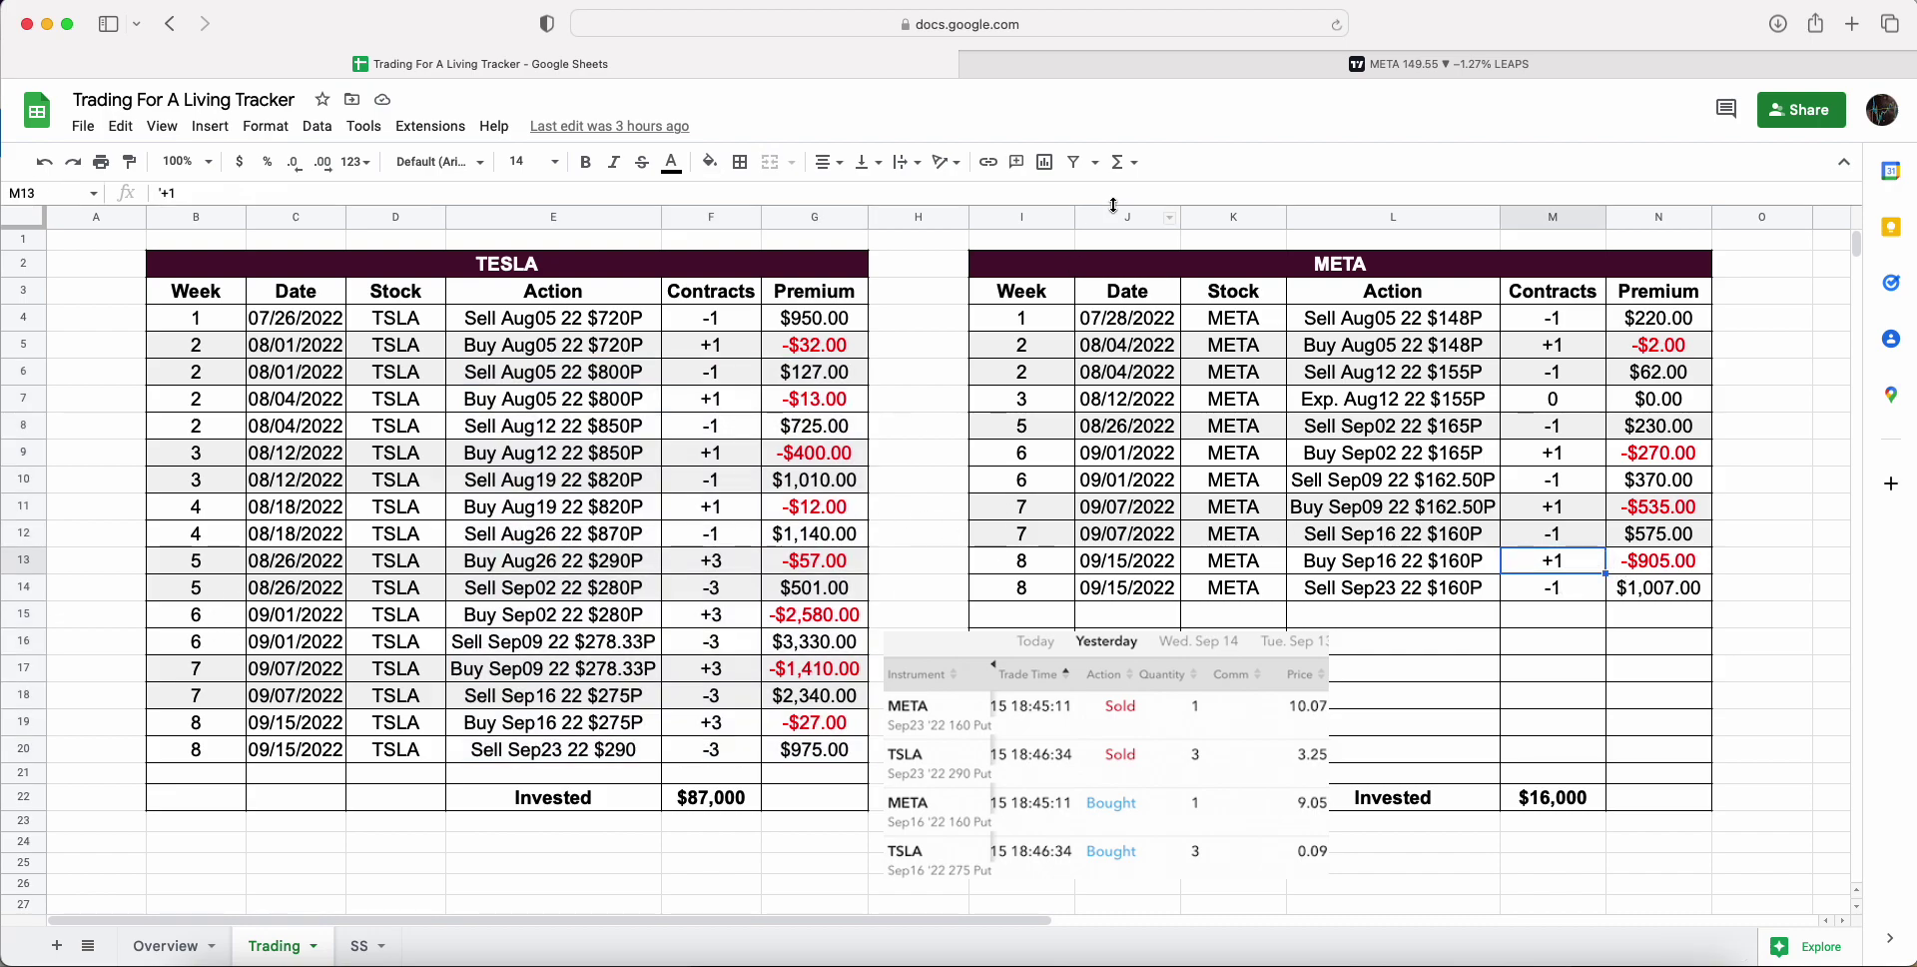